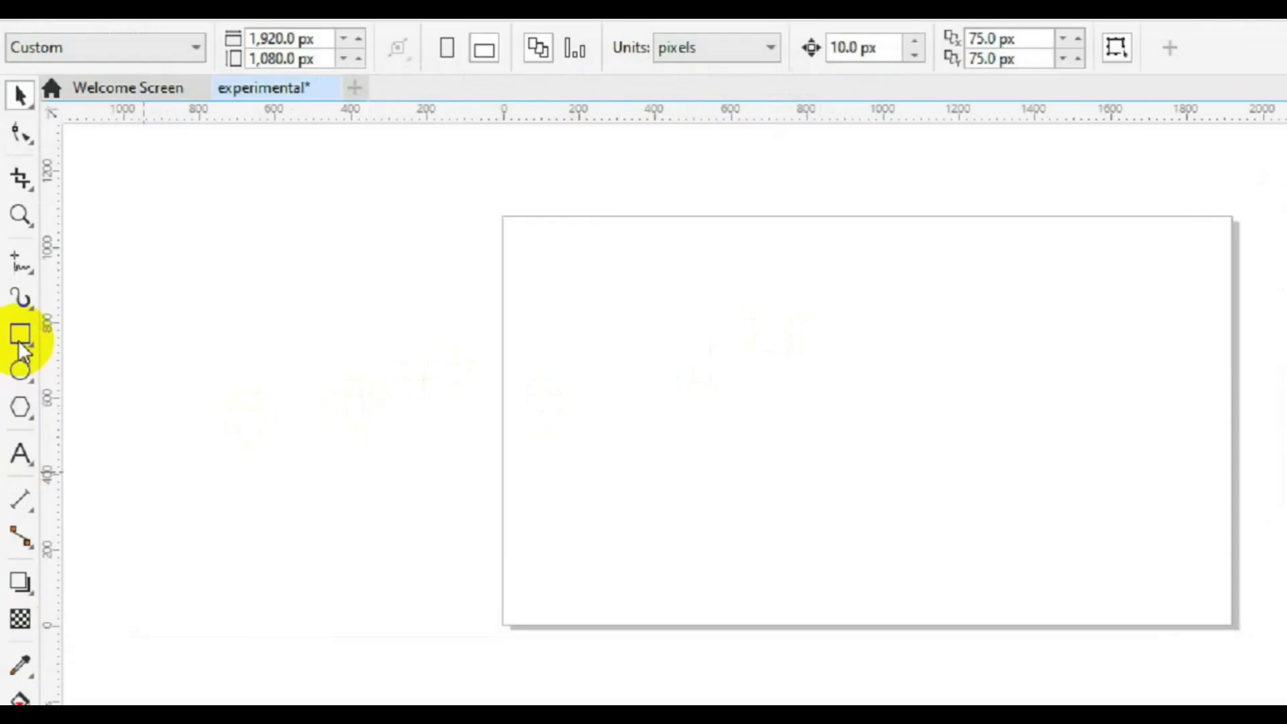
- Create a page-sized 1,920 × 1,080 px rectangle and fill it with 20% black
left_click(19, 342)
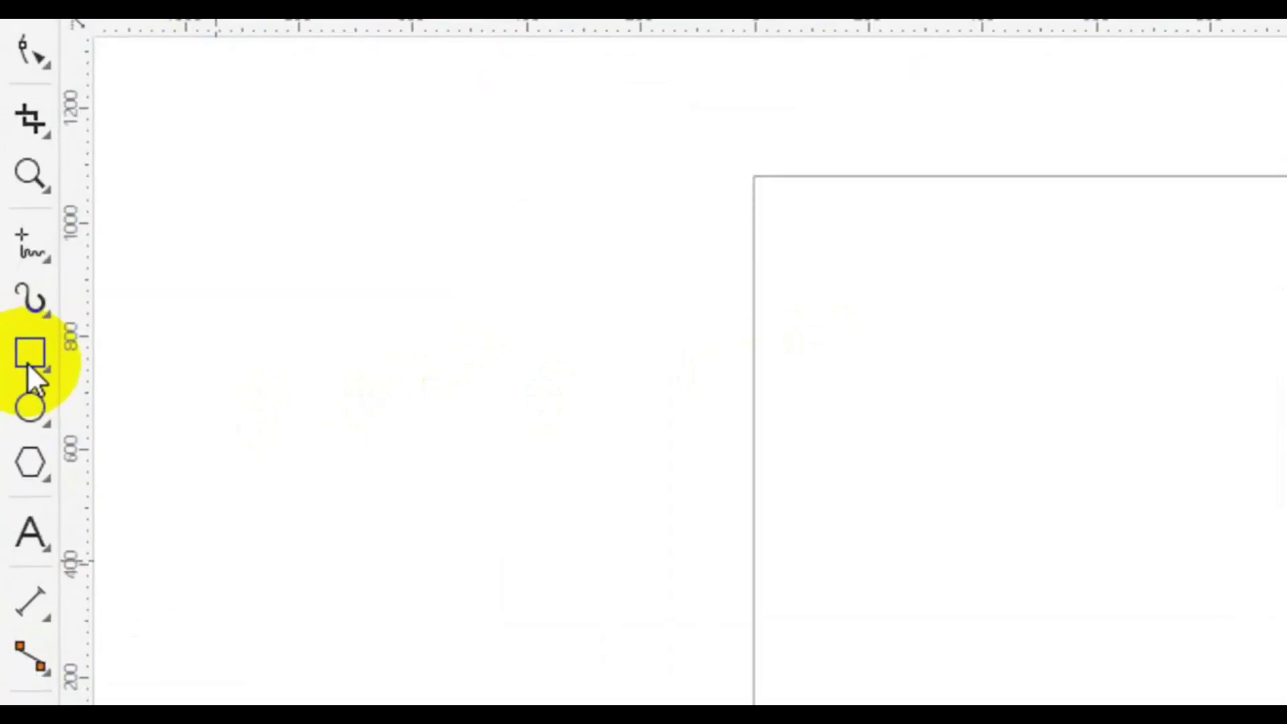
double_click(30, 359)
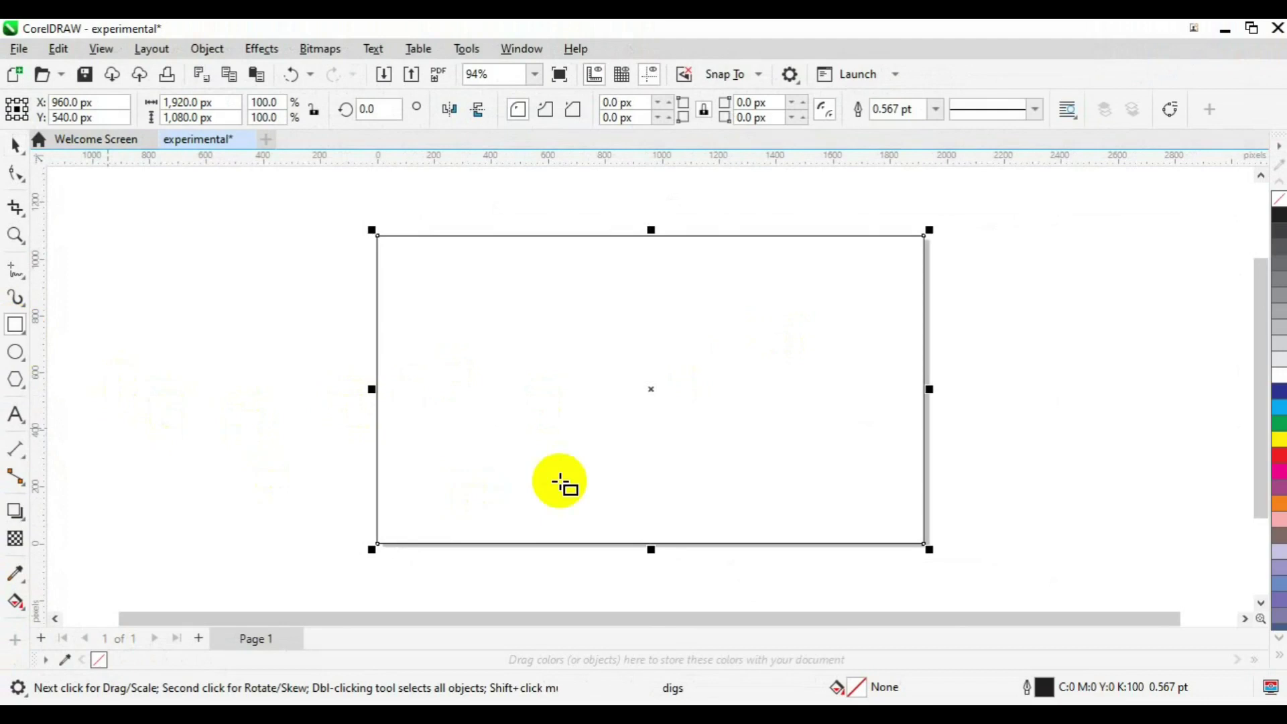
left_click(1279, 346)
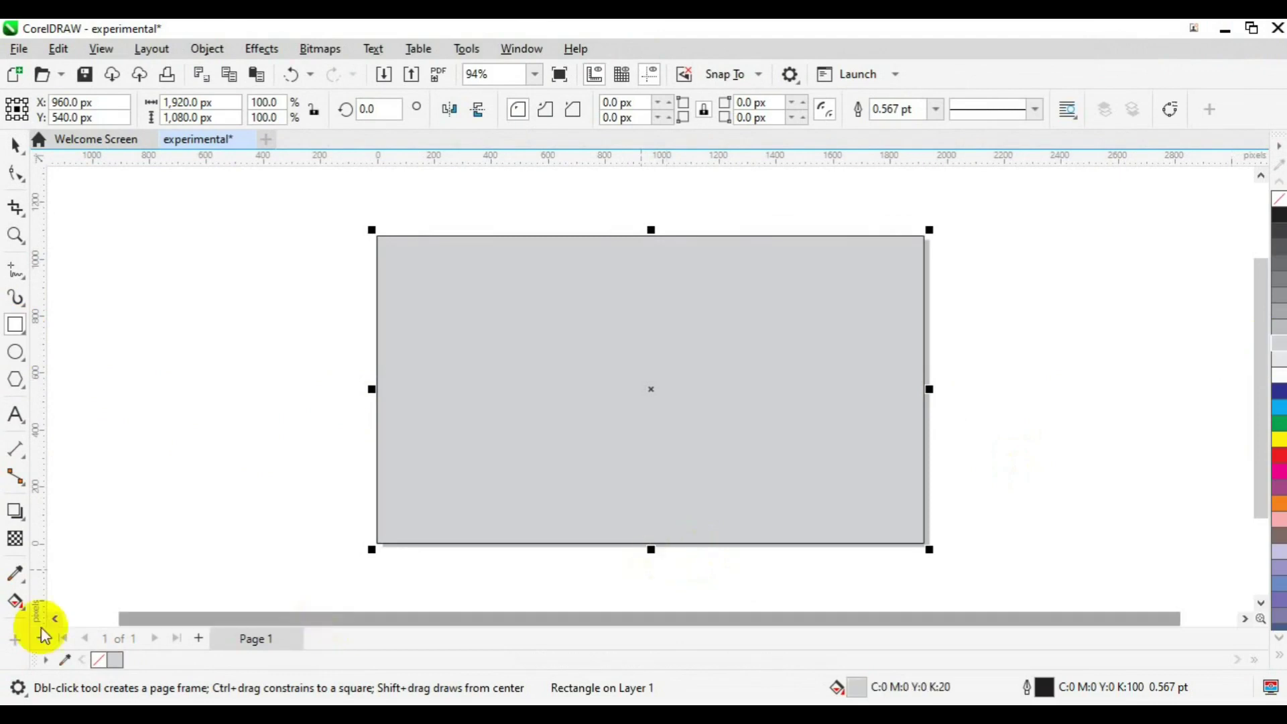
- Apply an elliptical fountain fill to the rectangle and extend its outer end slightly beyond the page's right edge
left_click(24, 614)
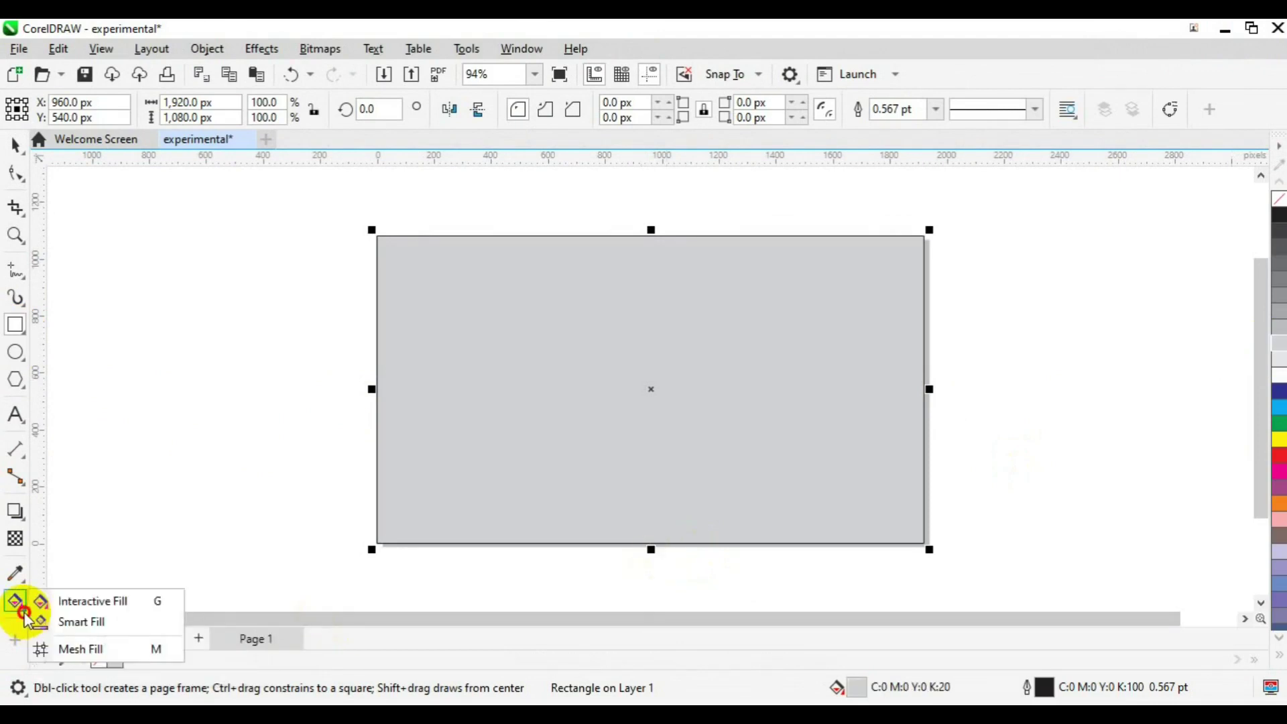
left_click(92, 601)
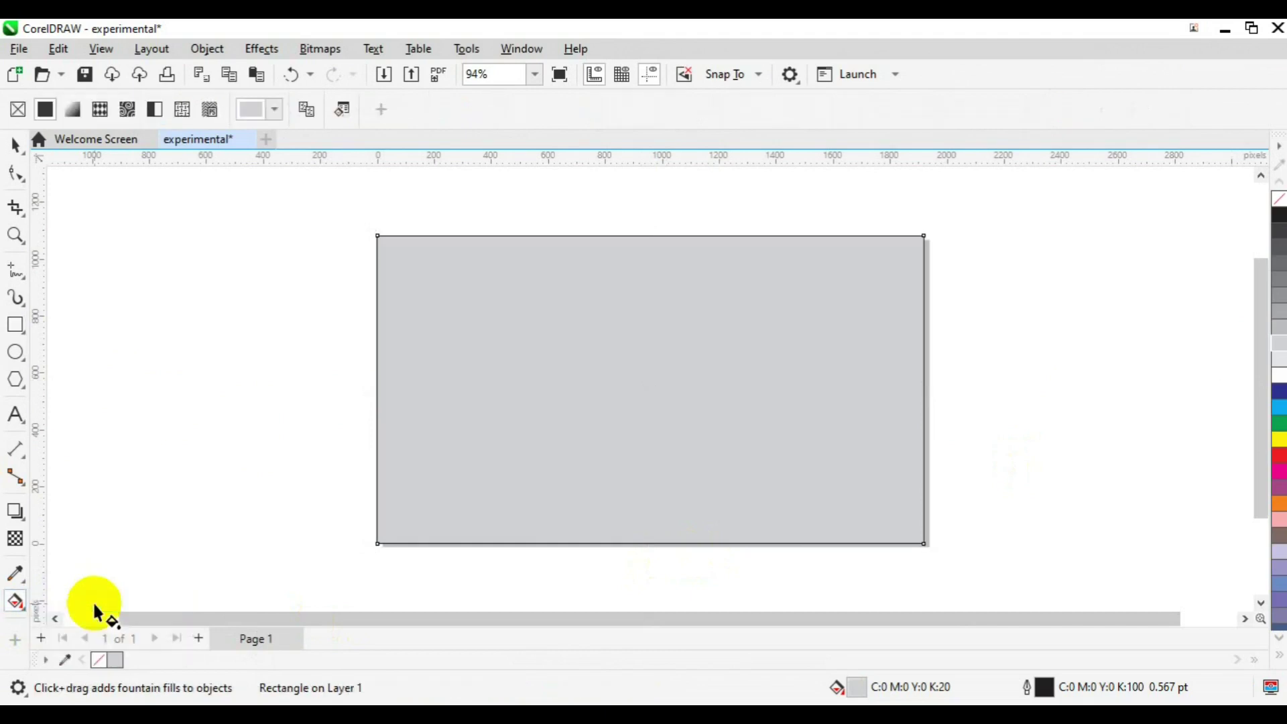
left_click(72, 113)
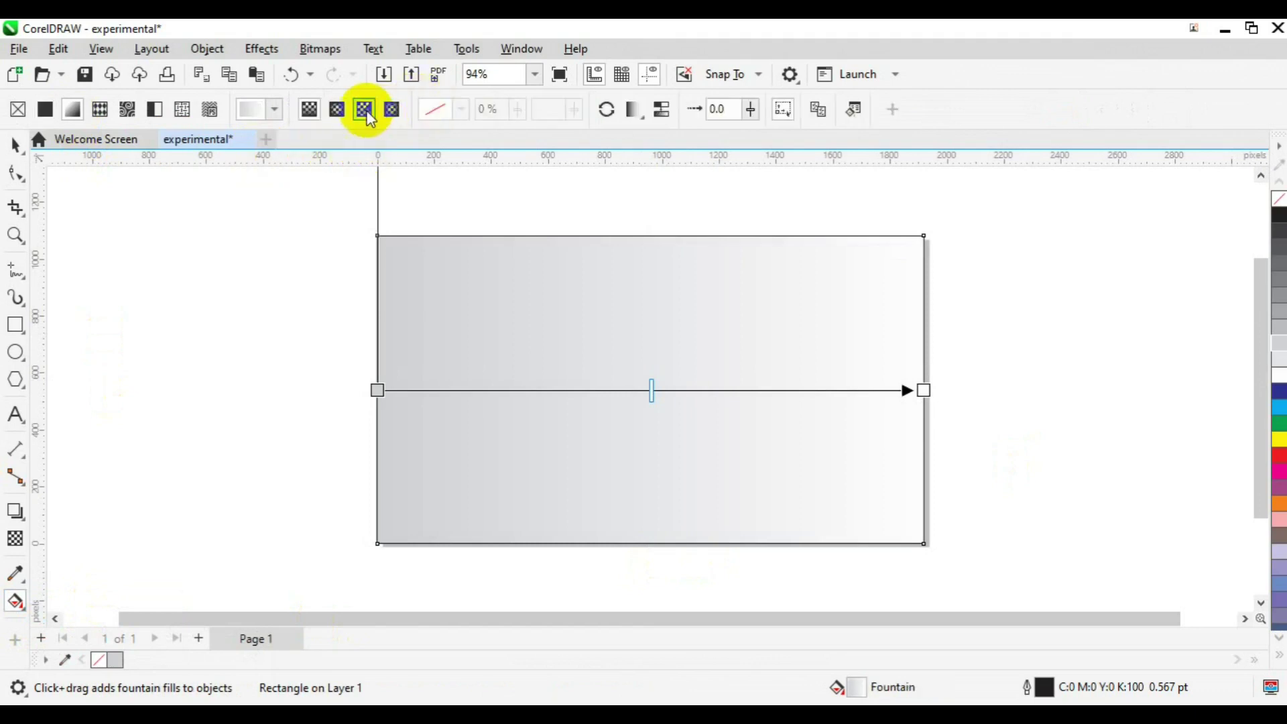
left_click(338, 110)
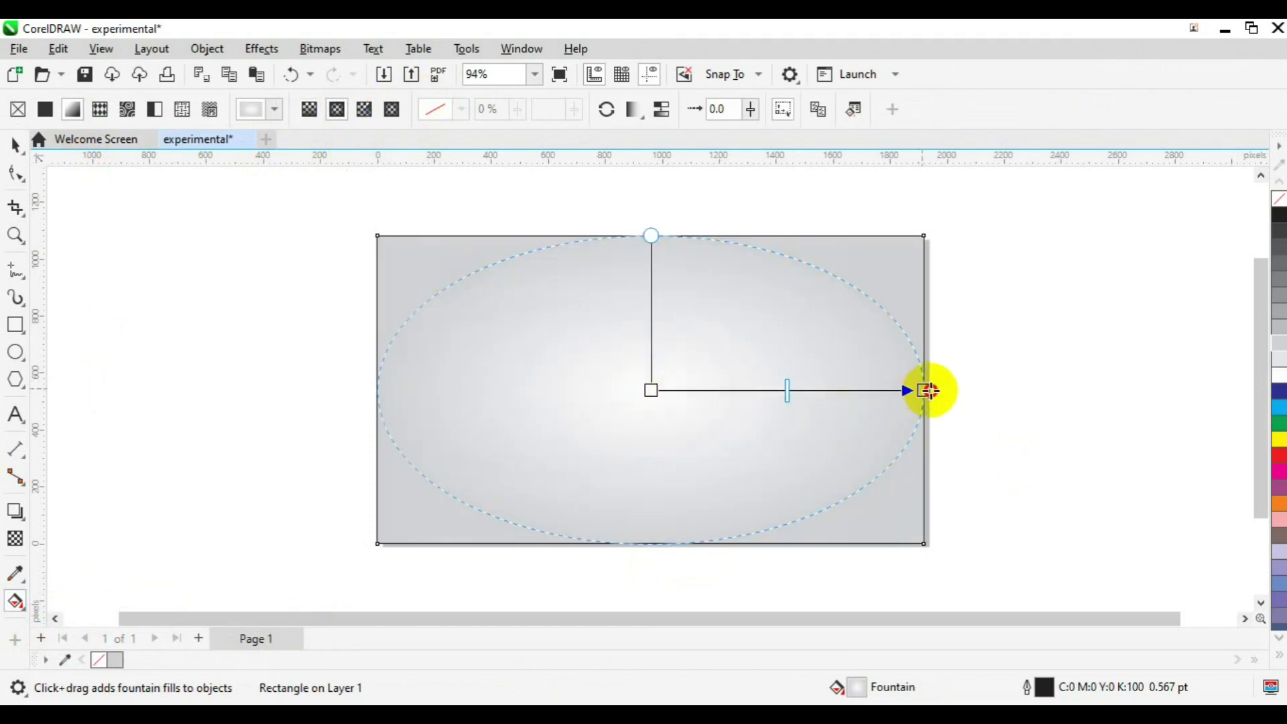
left_click_drag(924, 390, 959, 390)
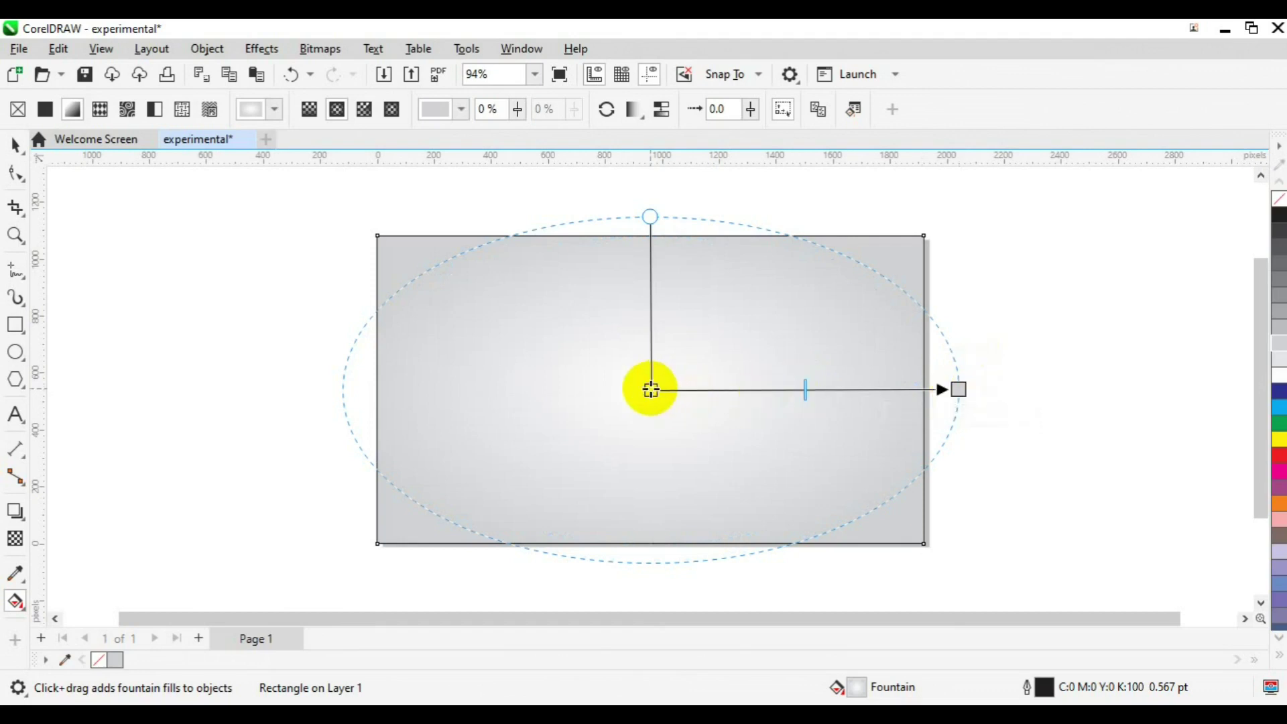
left_click(651, 389)
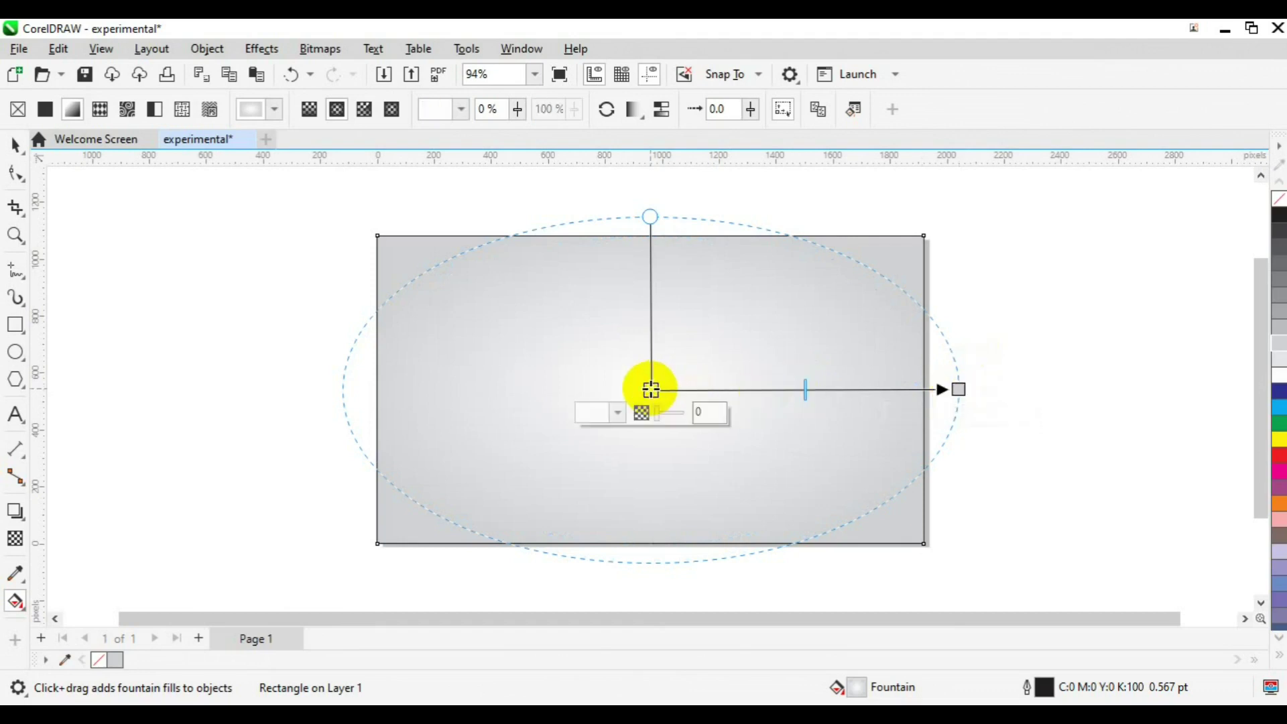
left_click(618, 414)
left_click(595, 107)
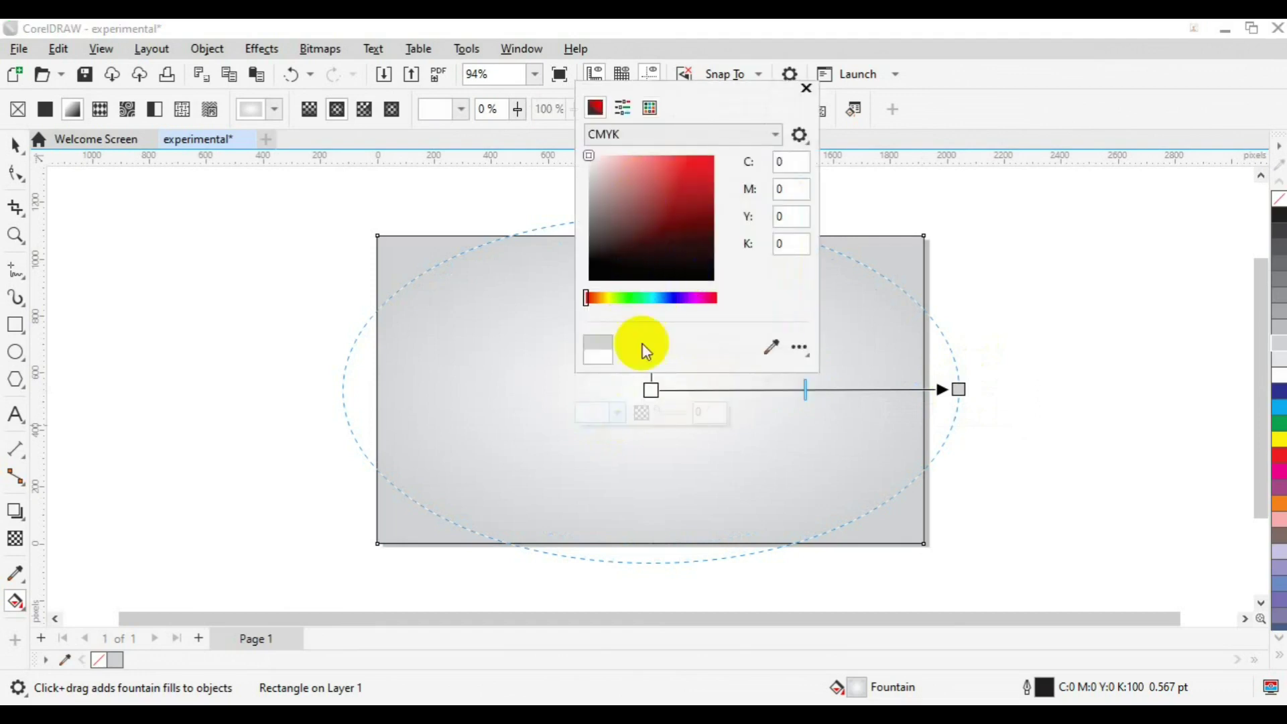
left_click(771, 347)
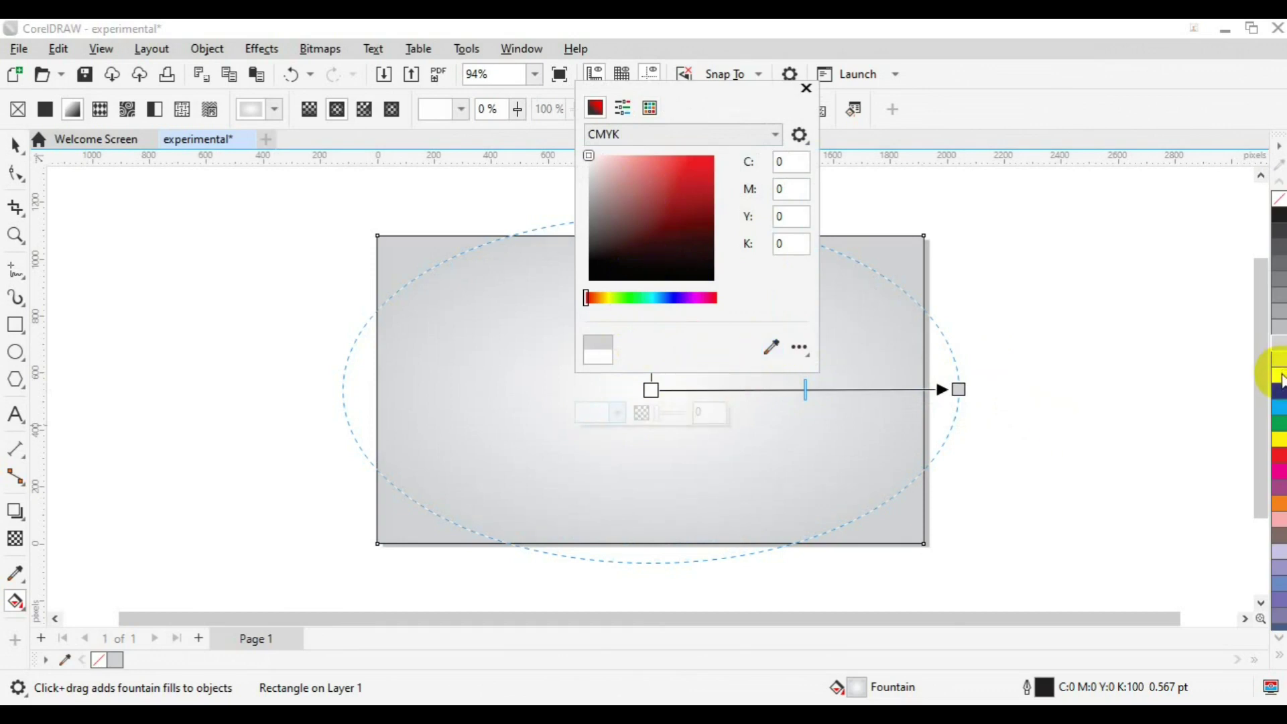
left_click(799, 346)
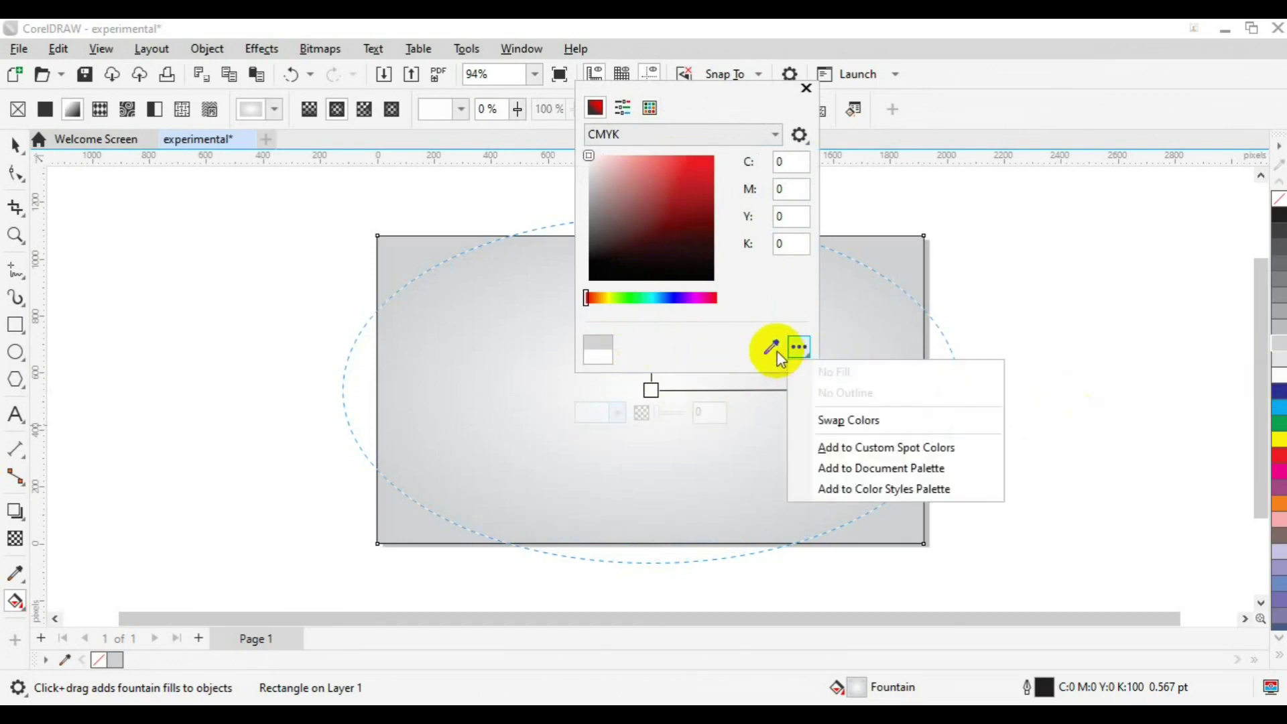
left_click(771, 346)
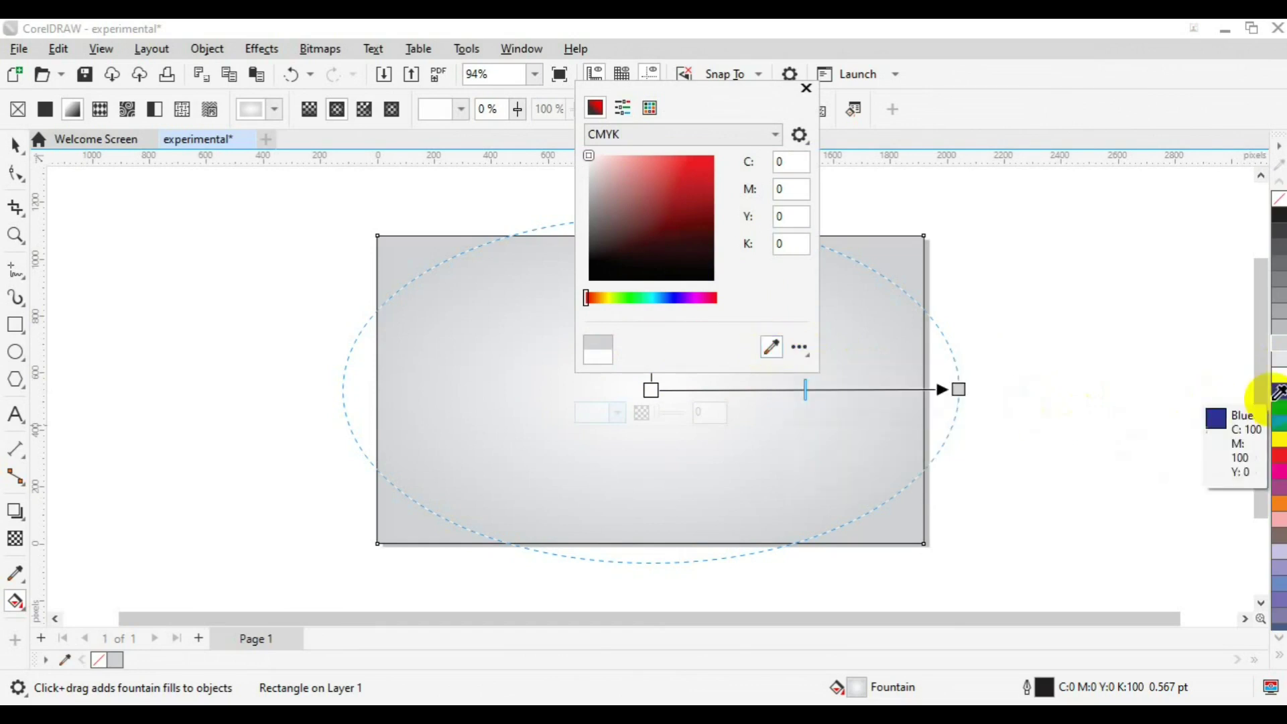
left_click(1280, 367)
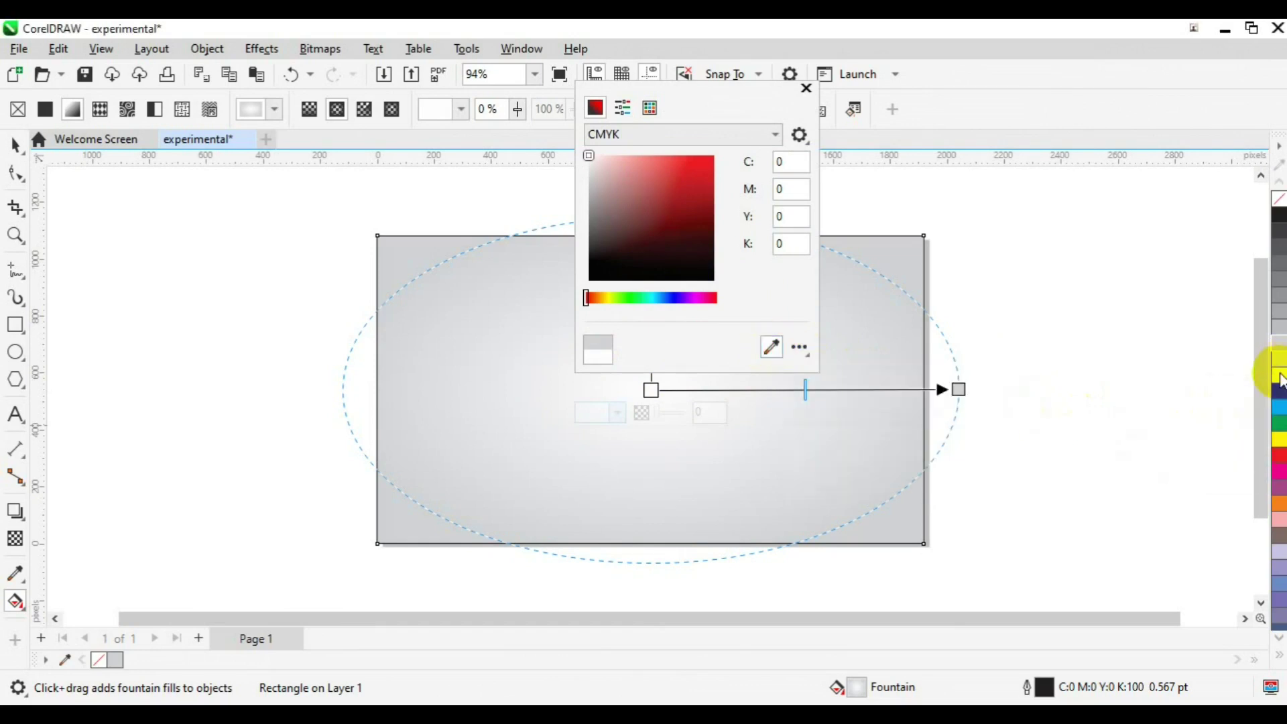
left_click(1280, 374)
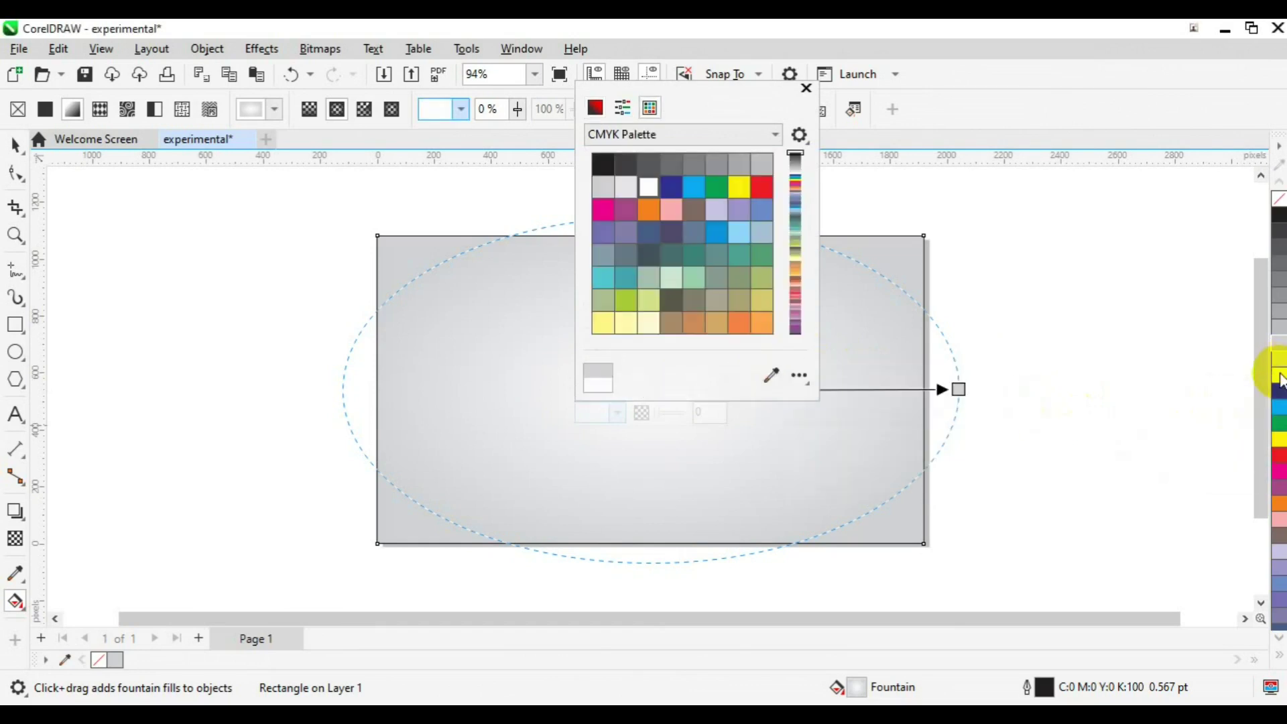
left_click(900, 435)
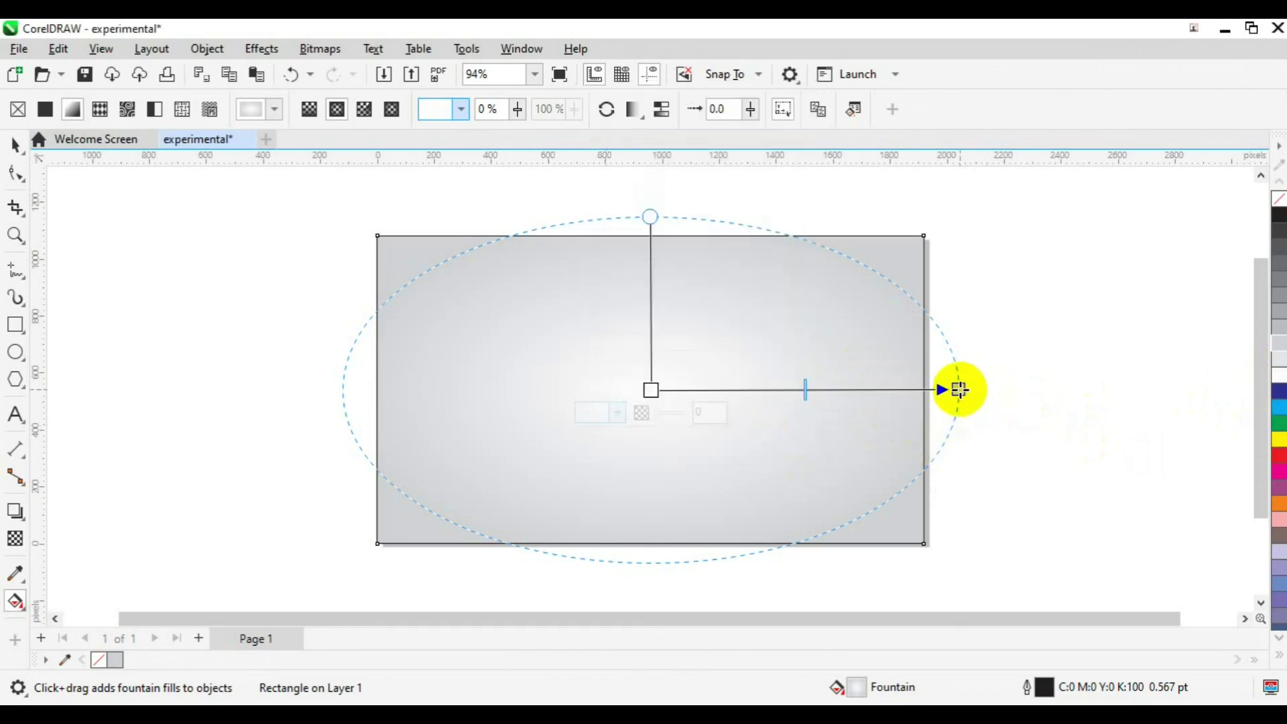
- Extend the elliptical gradient a little further past the page's right edge and remove the rectangle's outline
left_click_drag(958, 389, 986, 390)
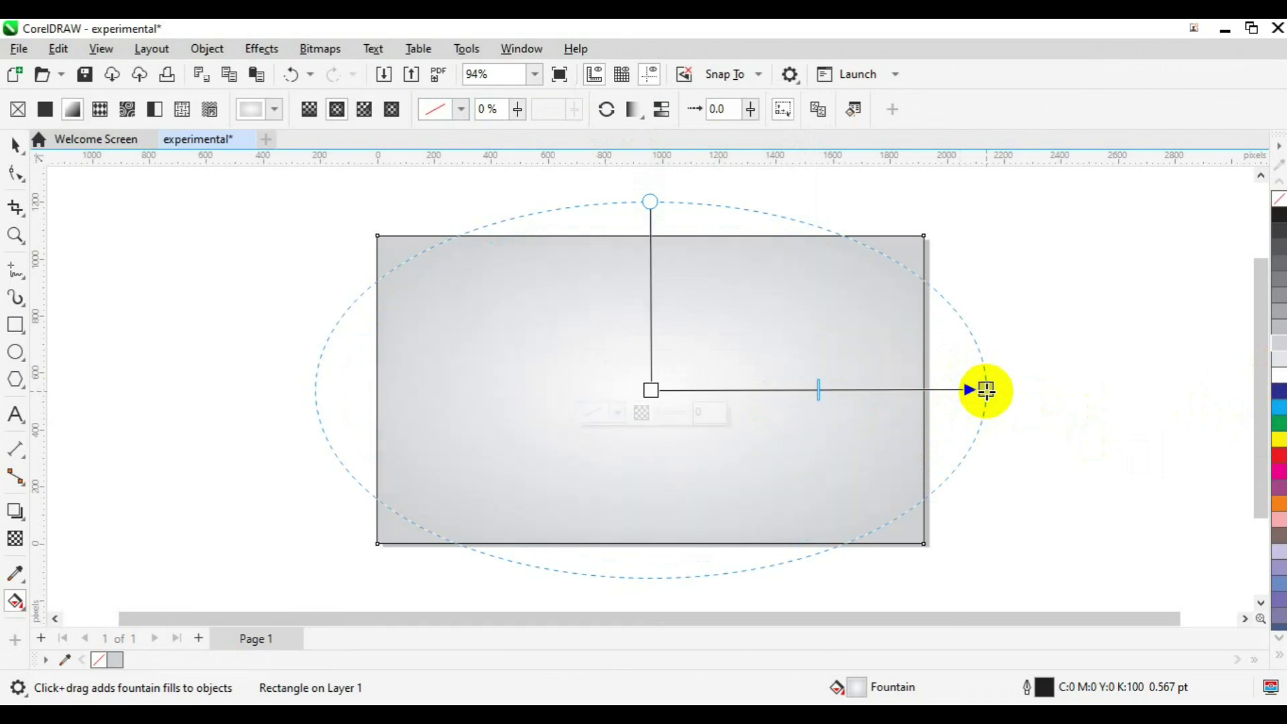
key("space")
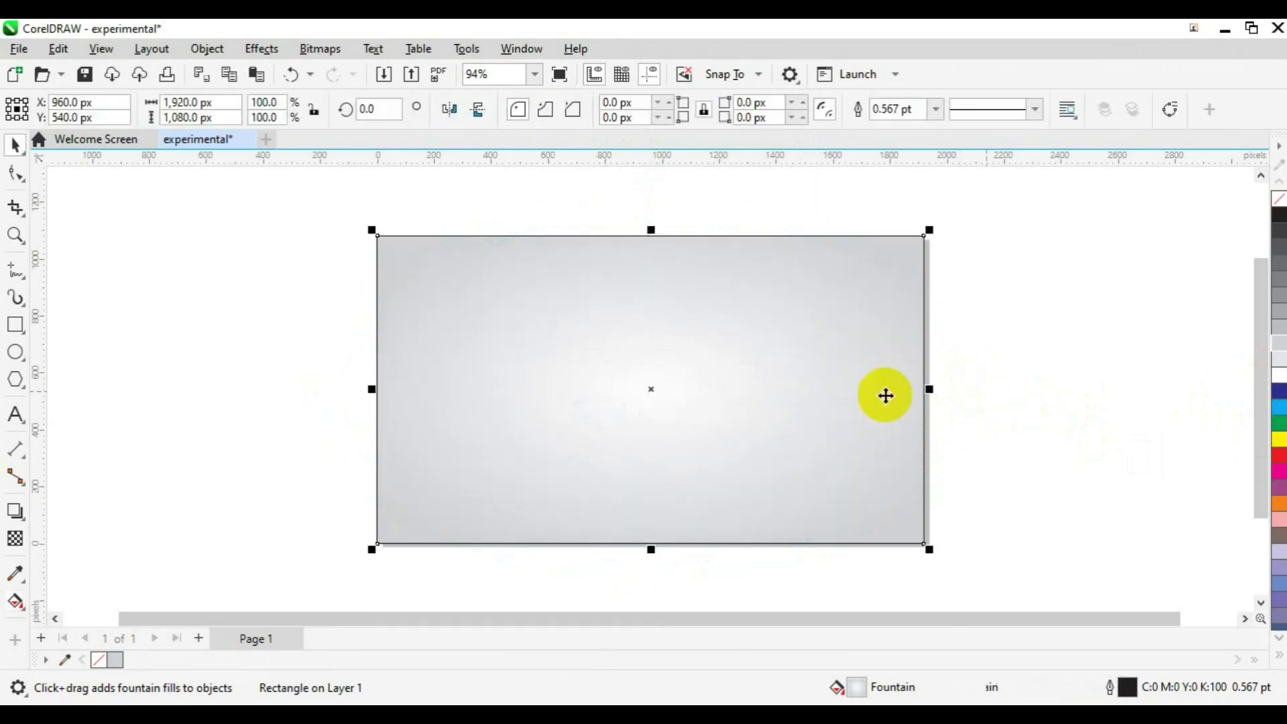
left_click(94, 660)
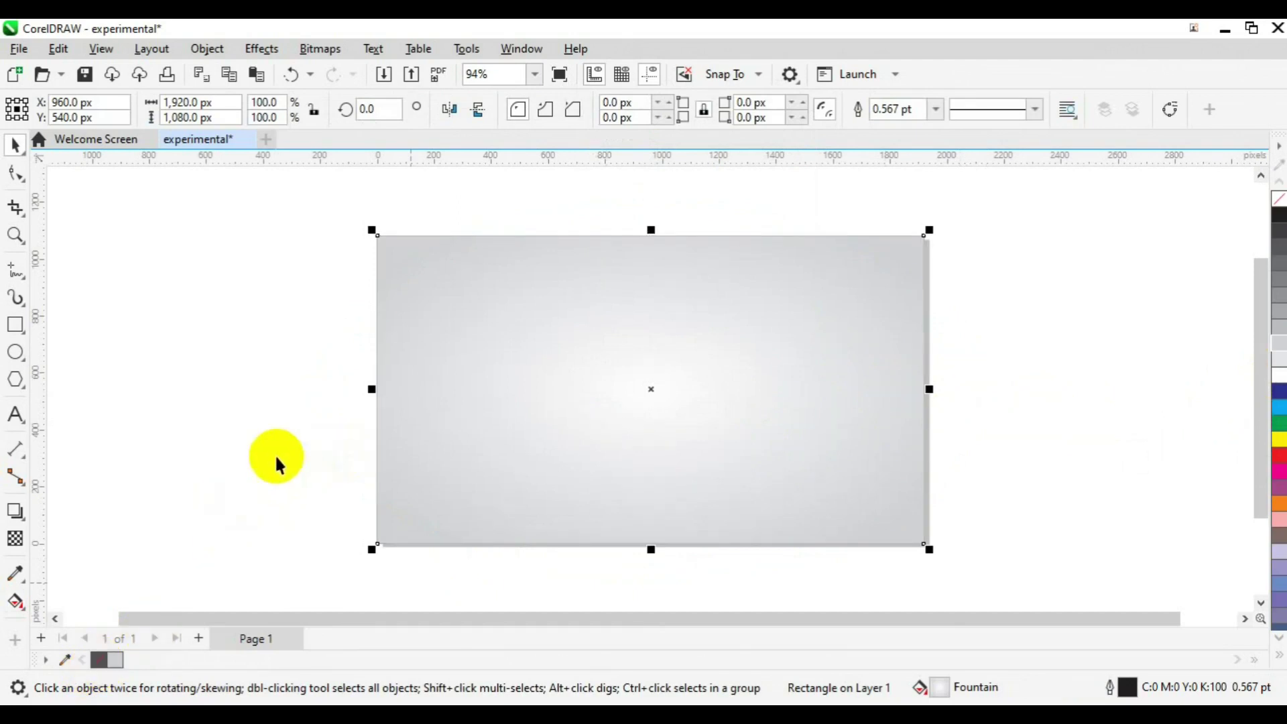
key("Escape")
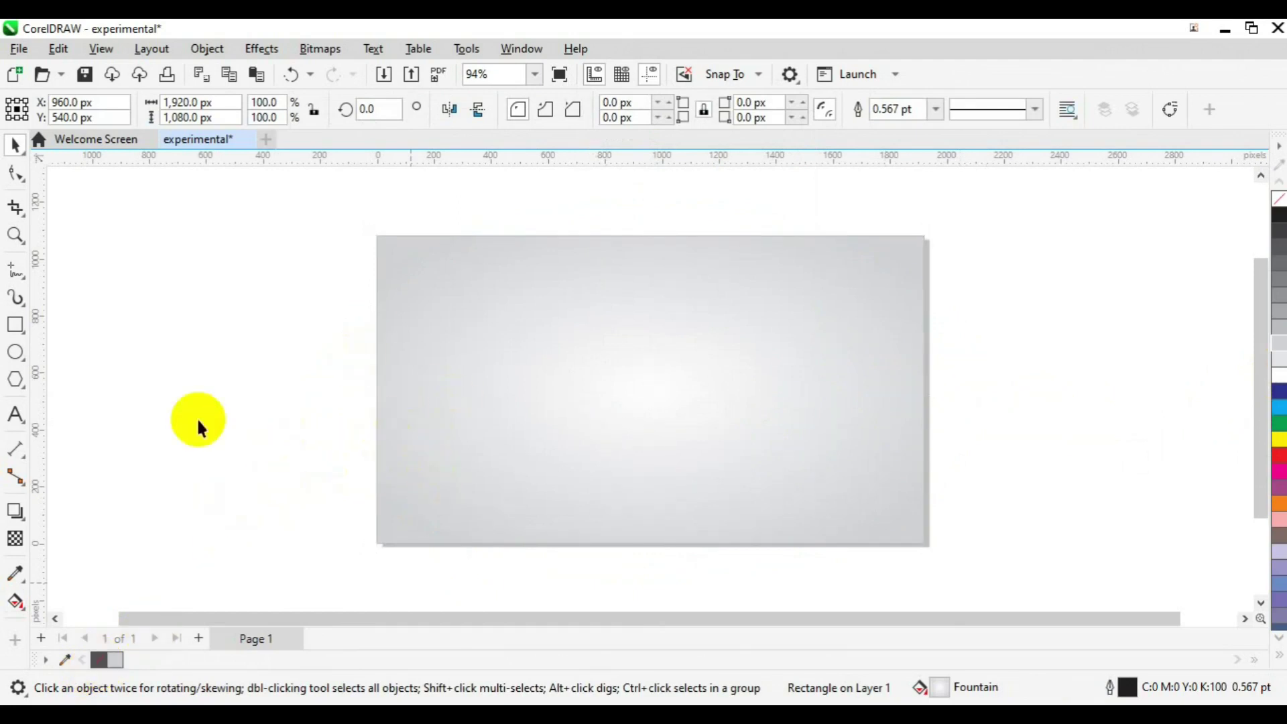
- Add the text PAPER on the page in 24 pt Arial and make it bold
left_click(46, 424)
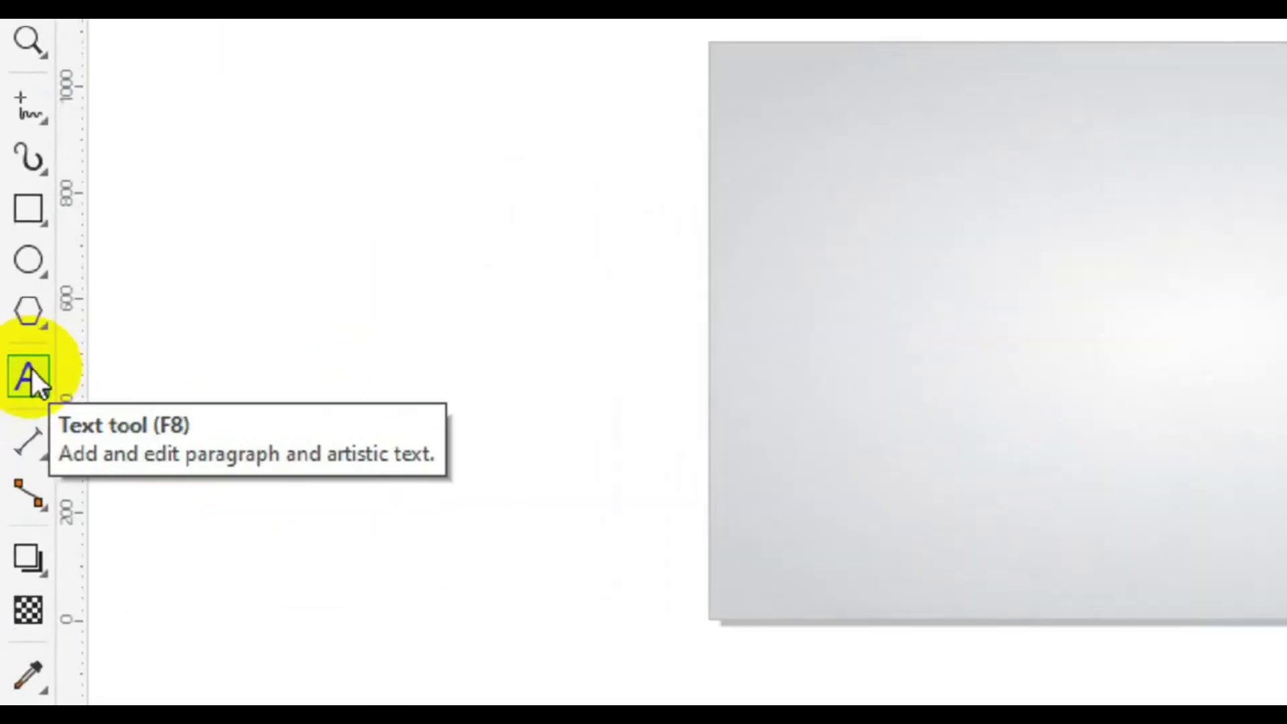
left_click(16, 412)
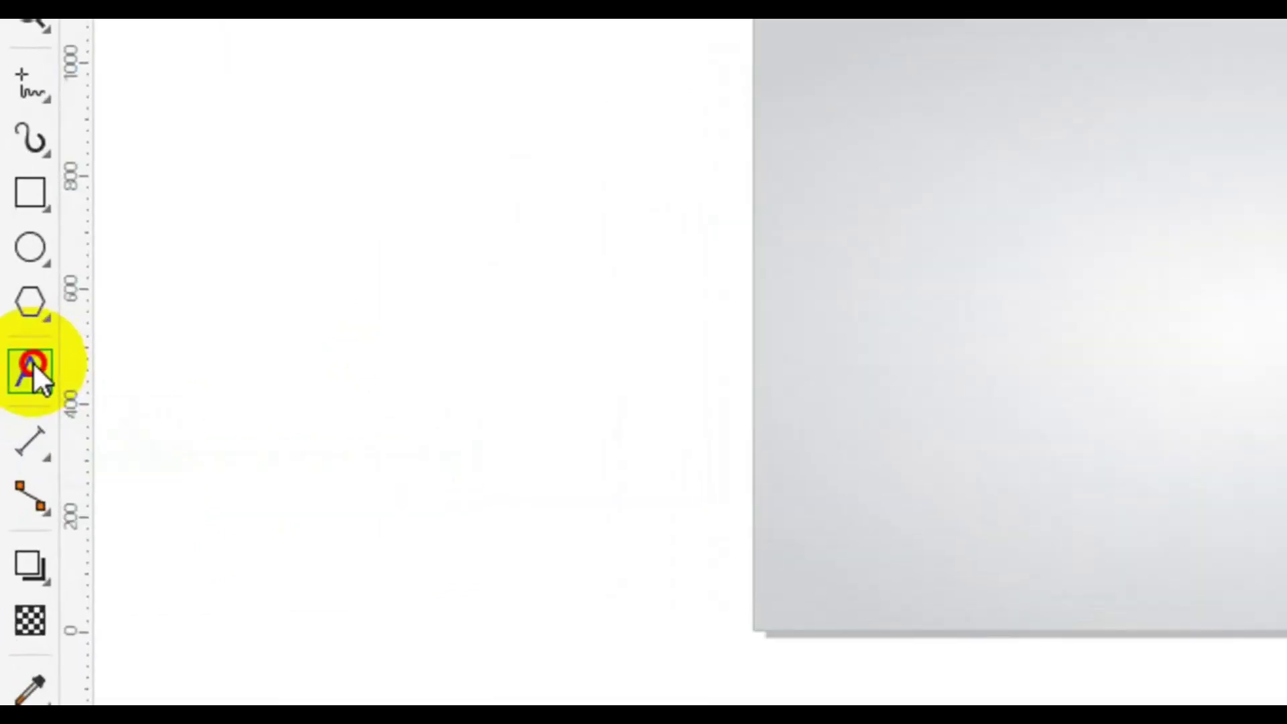
left_click(34, 366)
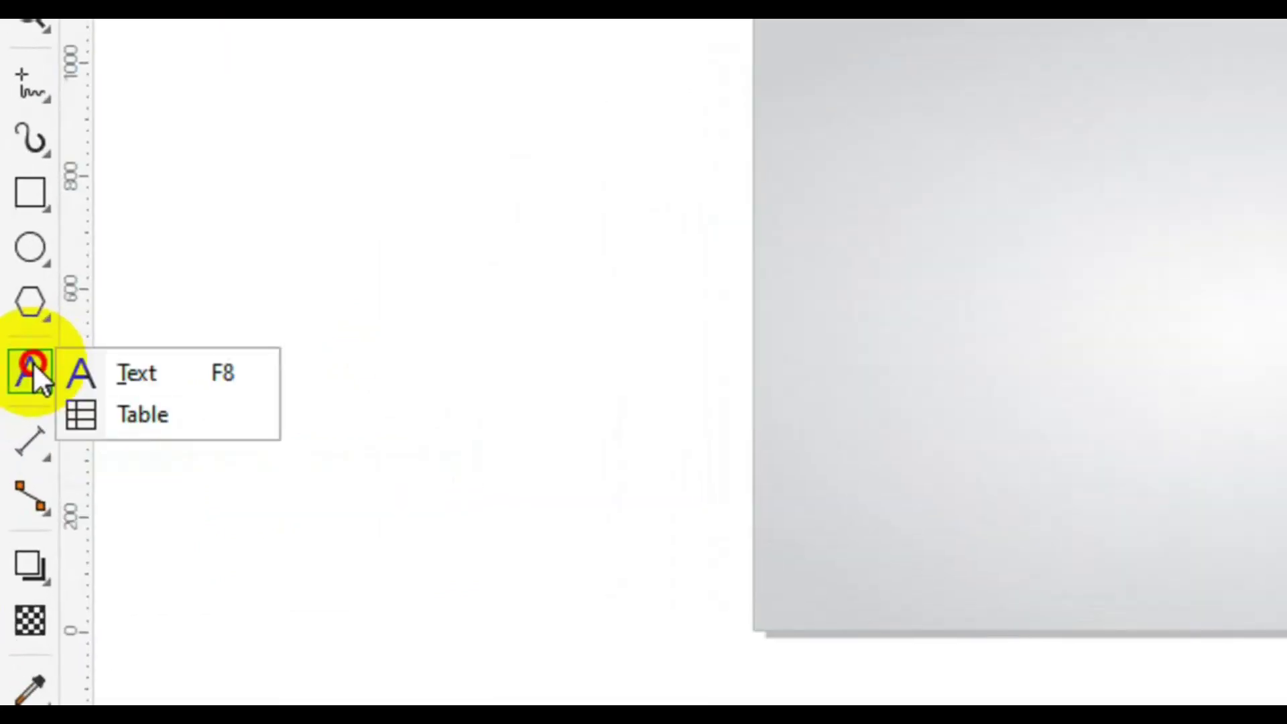
left_click(118, 370)
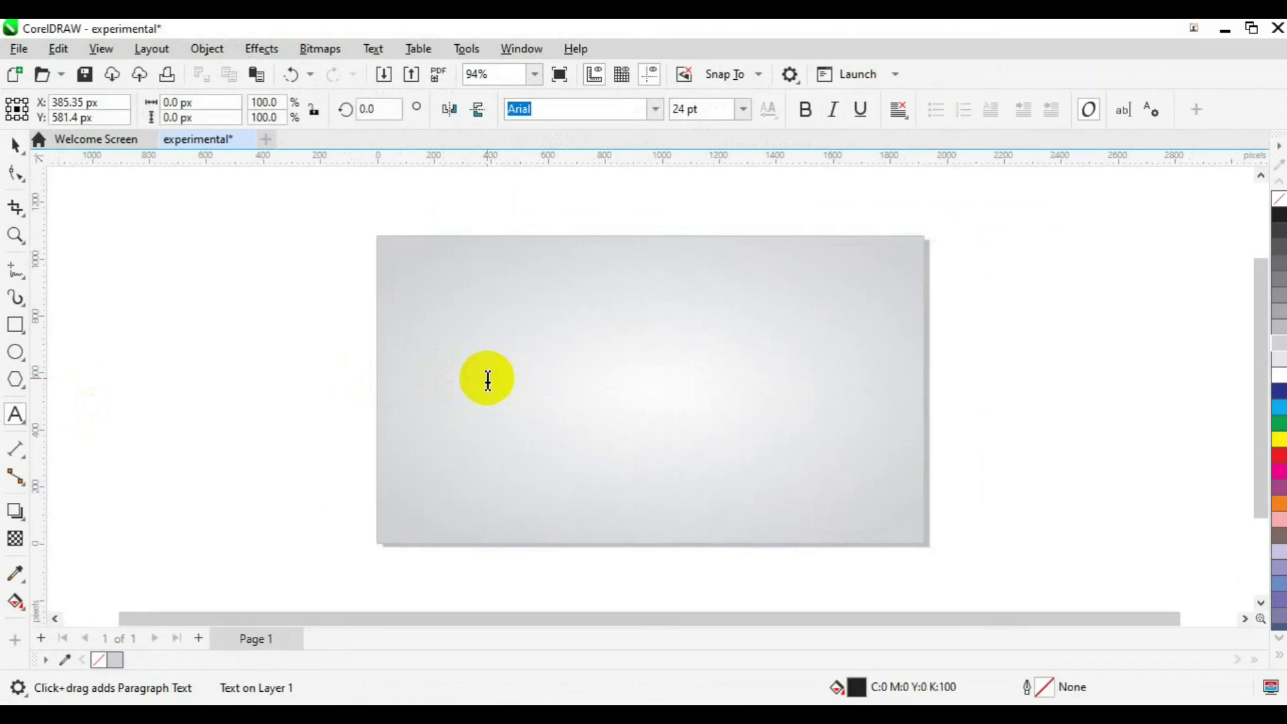
type("PAPER")
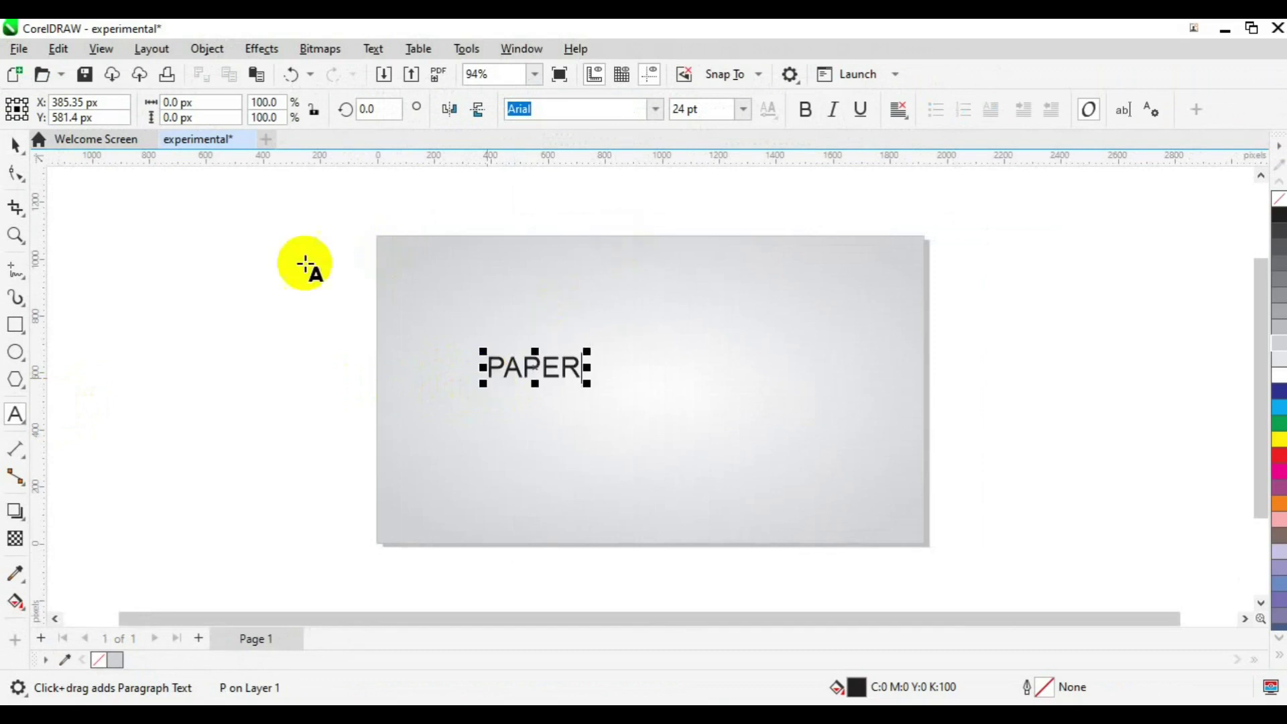
left_click(15, 155)
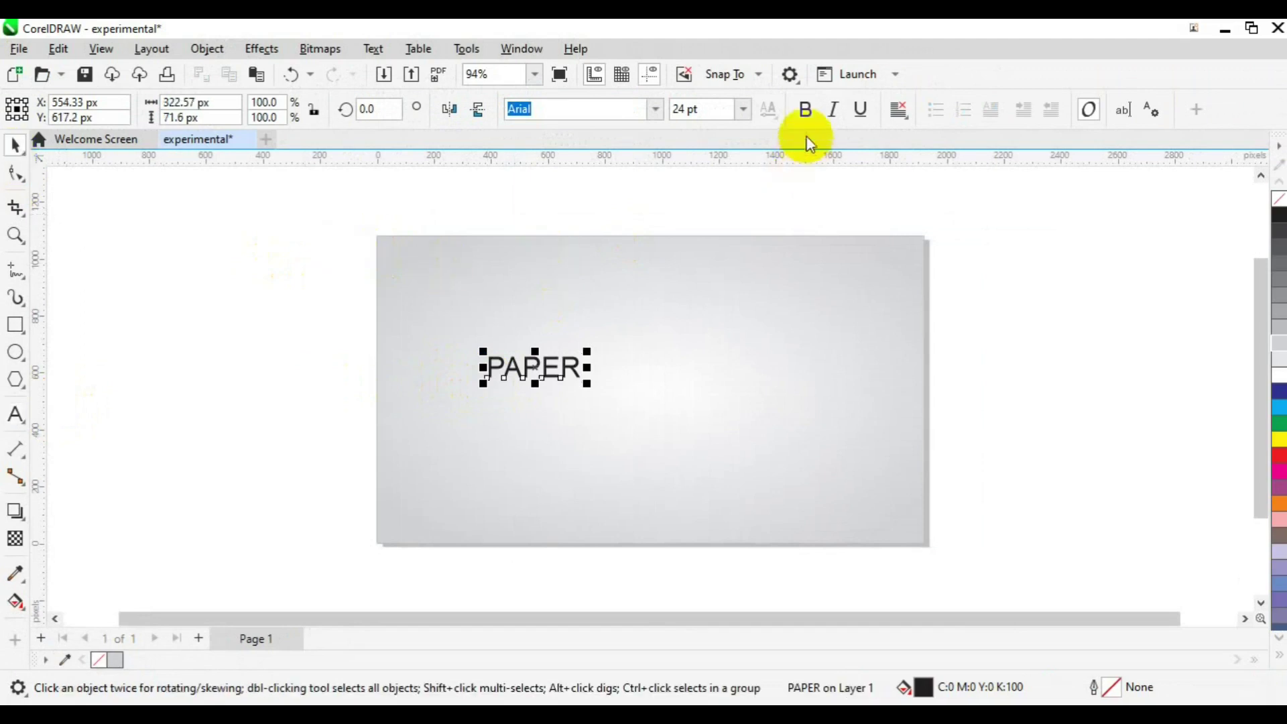
left_click(806, 112)
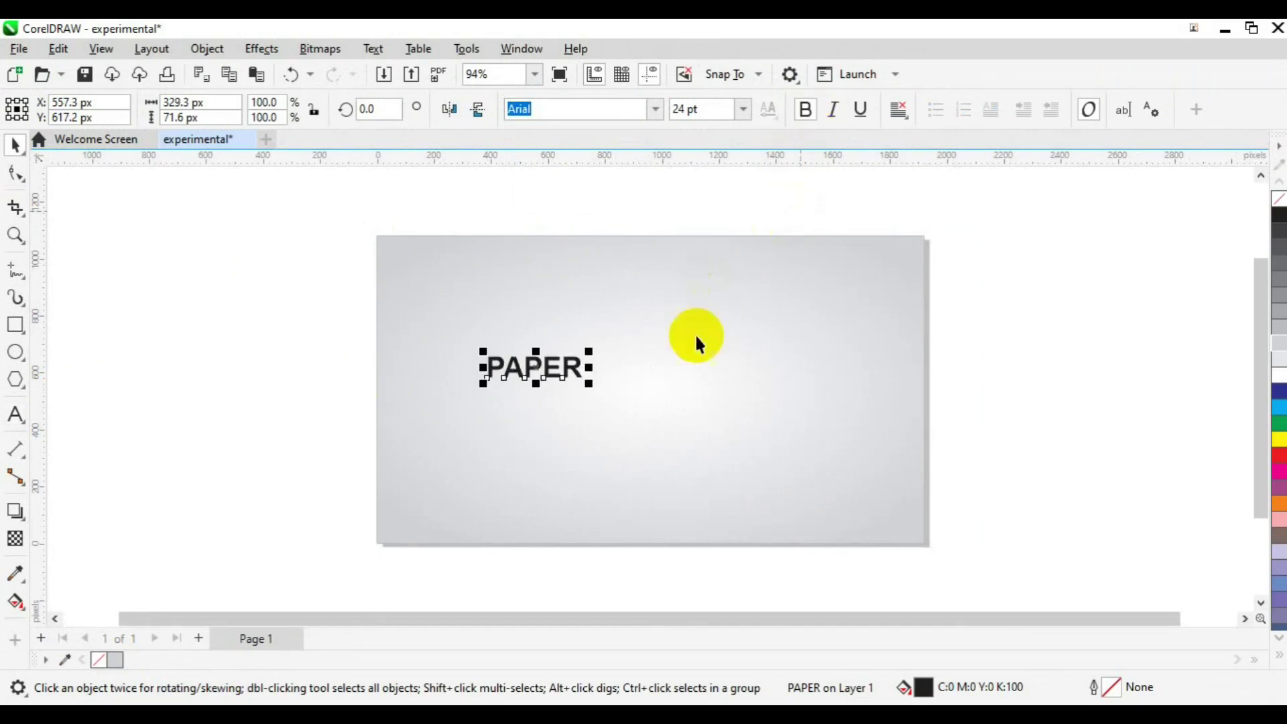
- Enlarge the PAPER text proportionally to about 1,325 px wide and center it on the page
left_click_drag(590, 381, 732, 464)
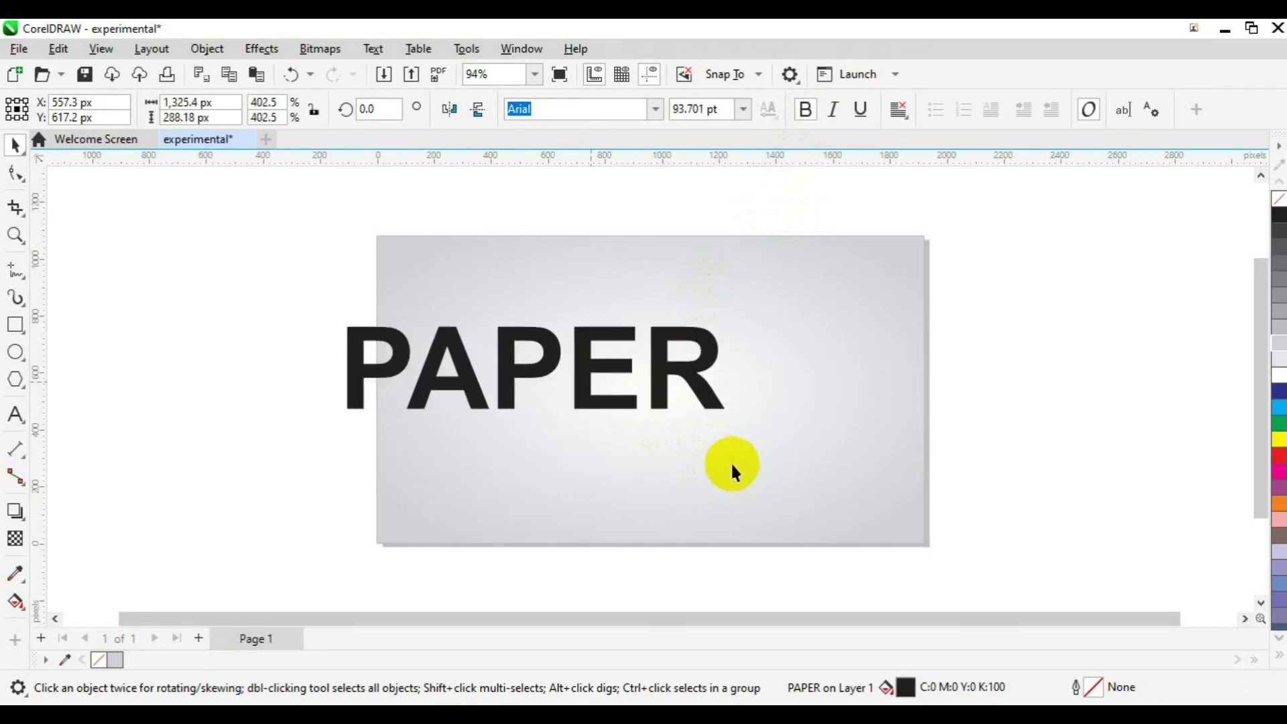
key("p")
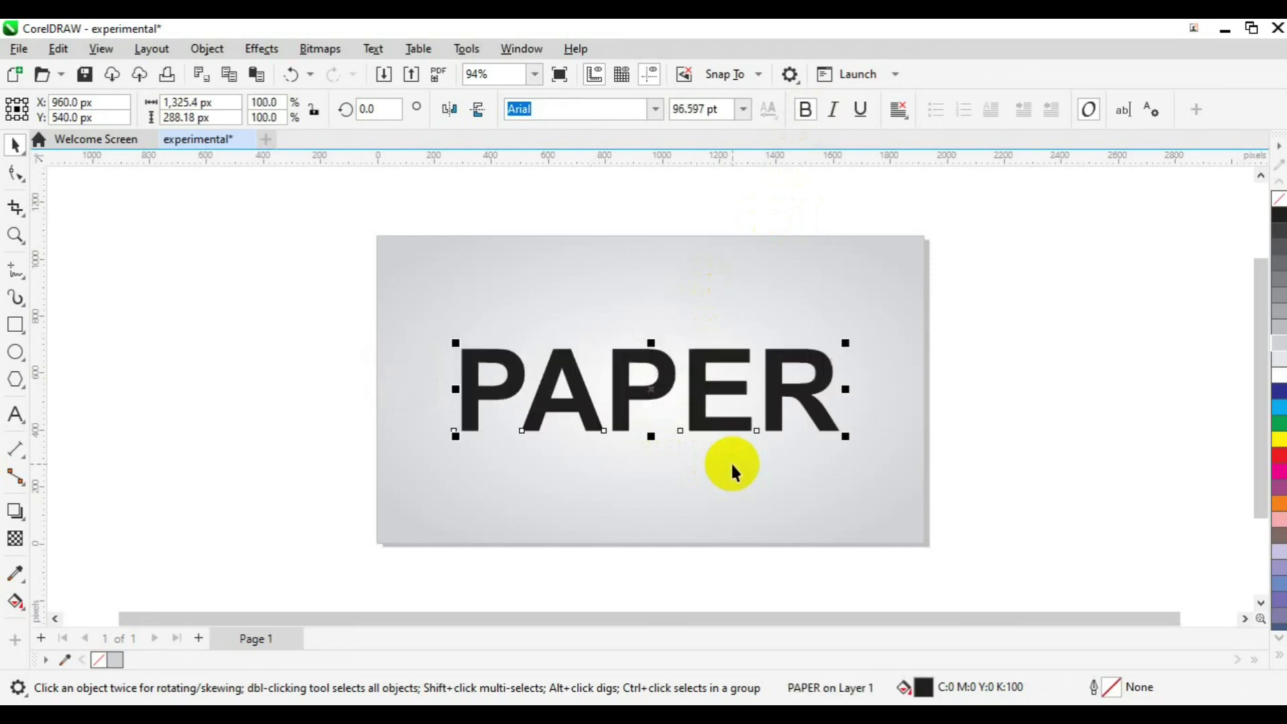
- Change the PAPER text's font to Roboto Black and center it on the page again
left_click(681, 434)
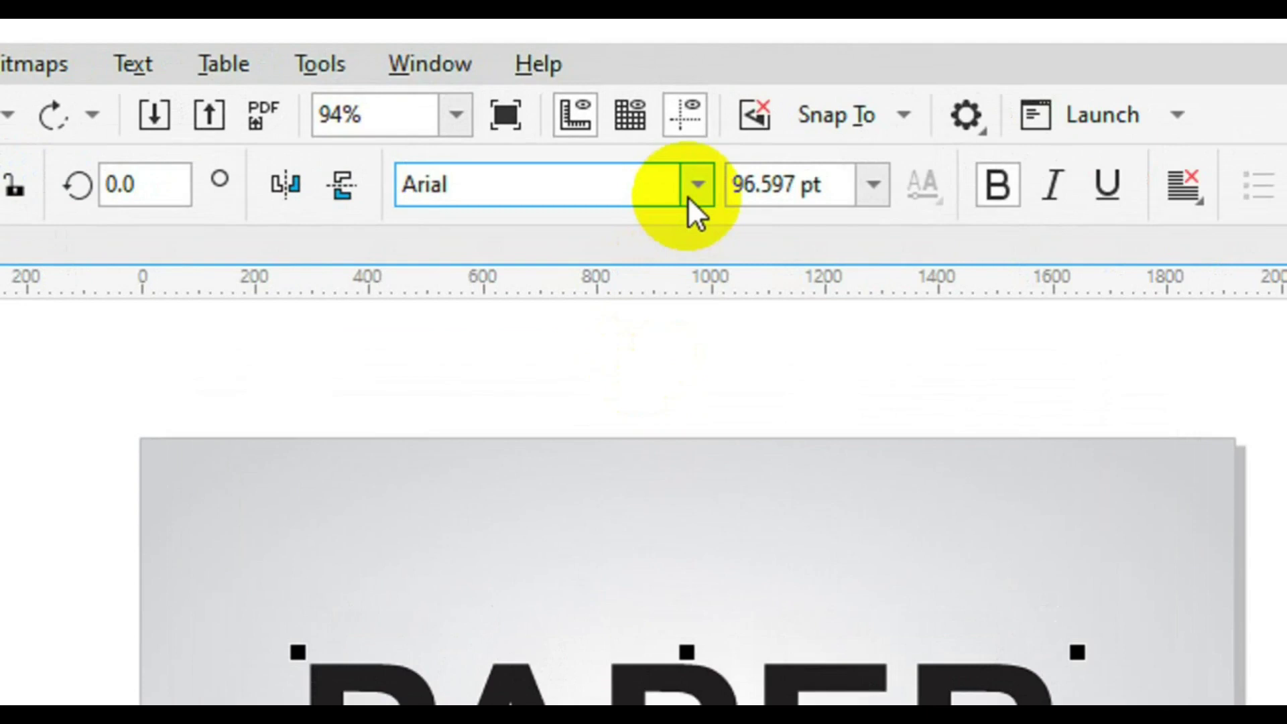
left_click(689, 196)
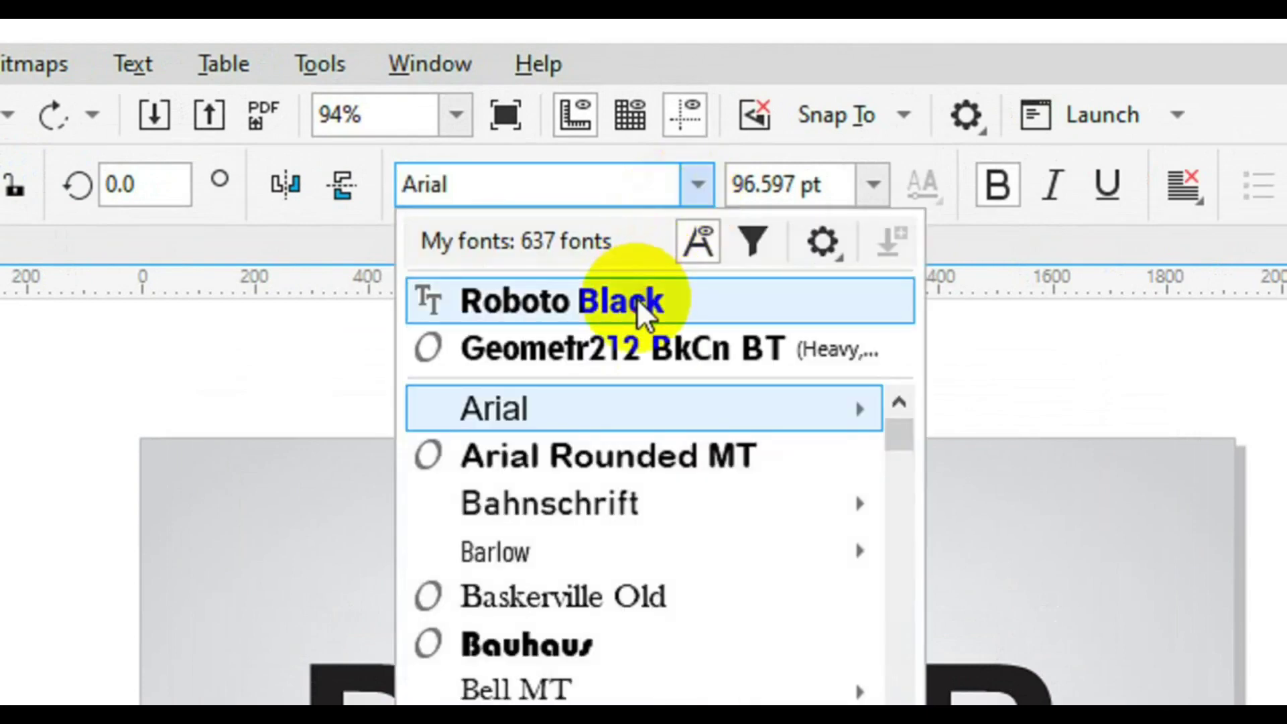
left_click(637, 299)
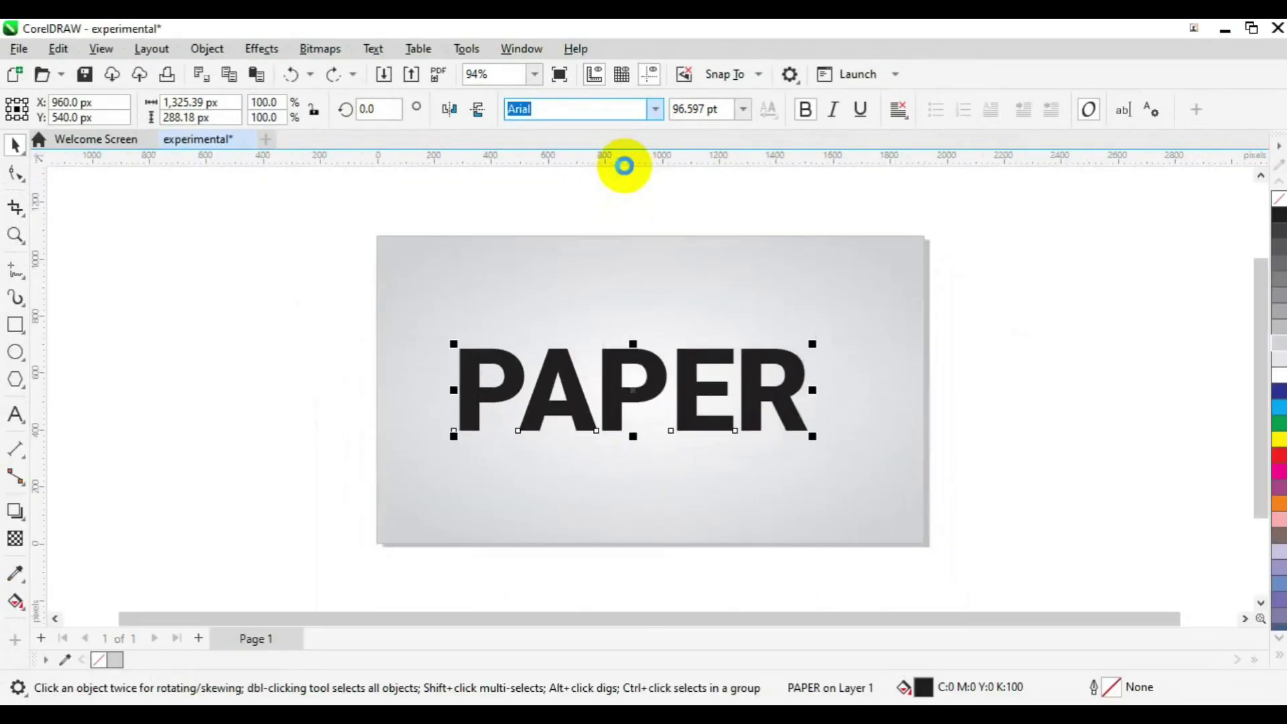
left_click(656, 368)
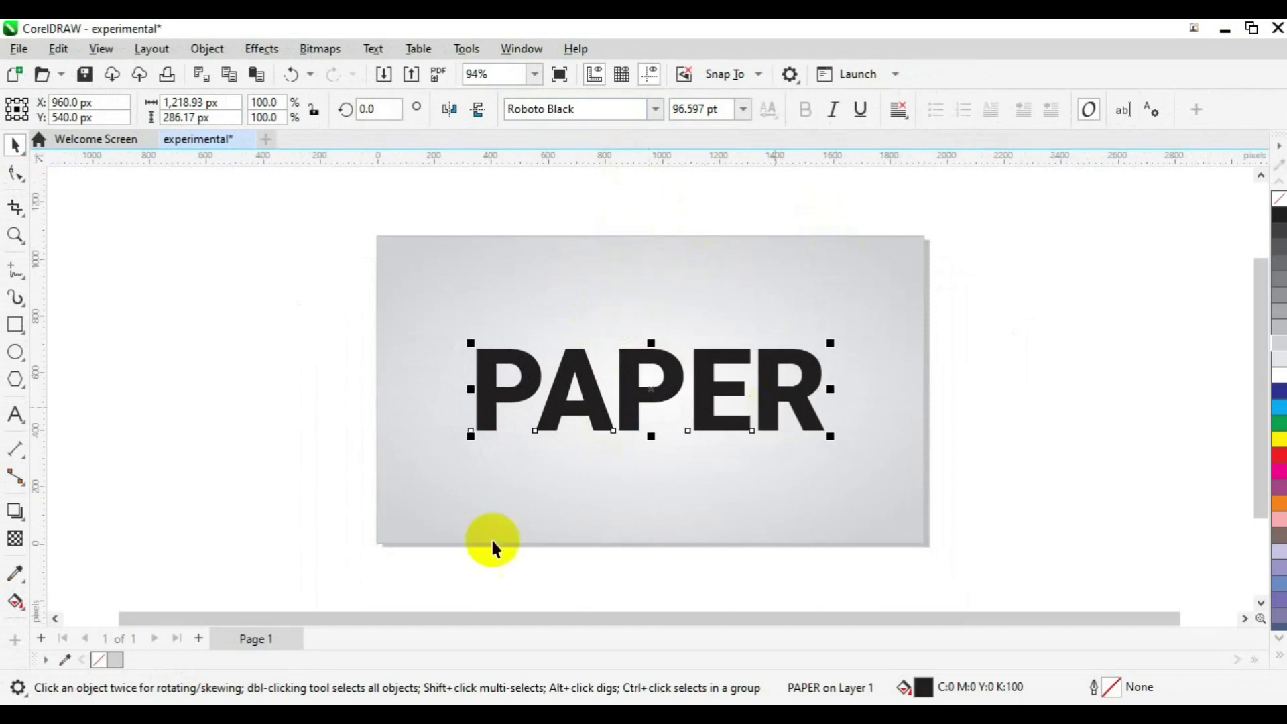
- Remove the fill color from the PAPER text
scroll(95, 667, "down", 1)
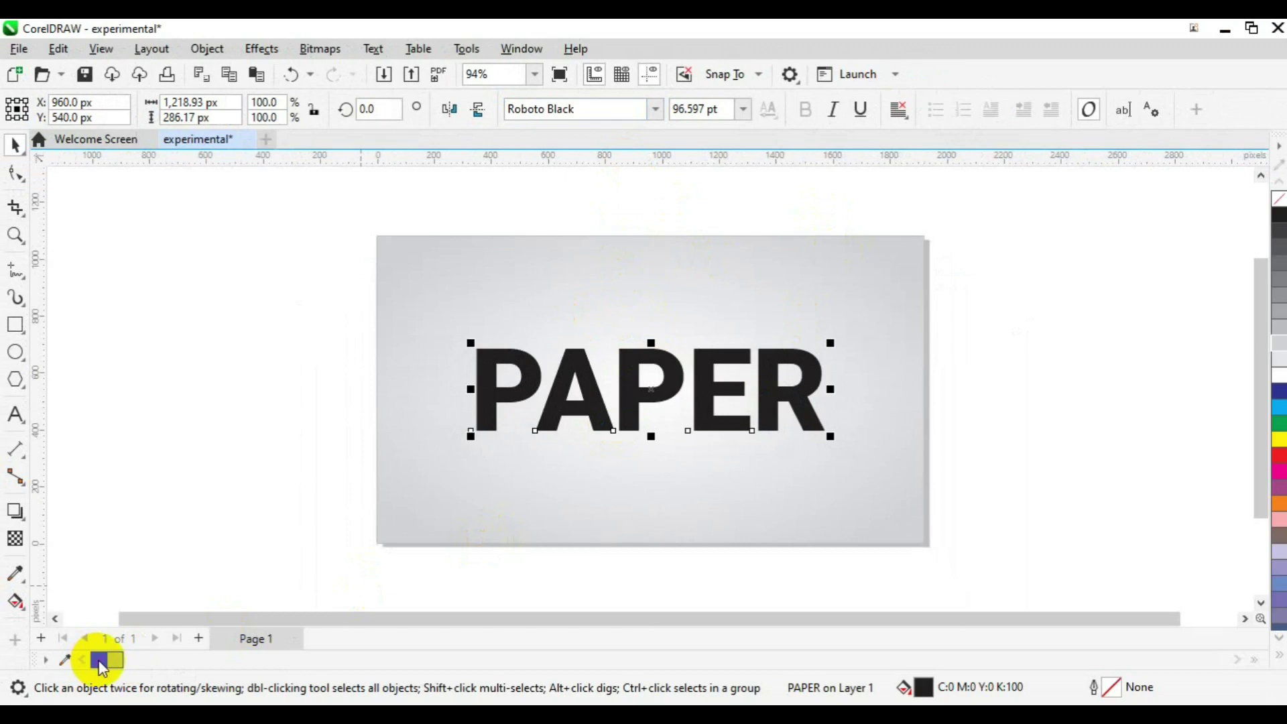
scroll(99, 666, "up", 1)
left_click(99, 660)
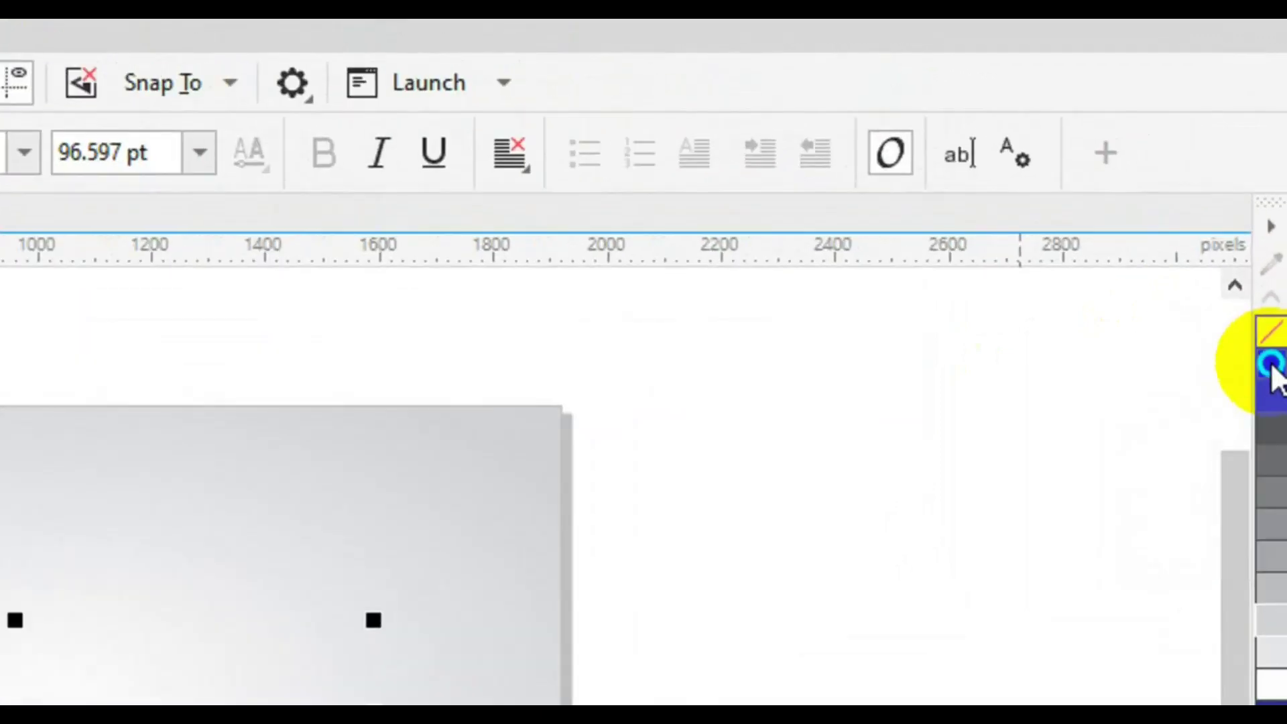
- Give the unfilled PAPER text a black hairline outline
right_click(1275, 373)
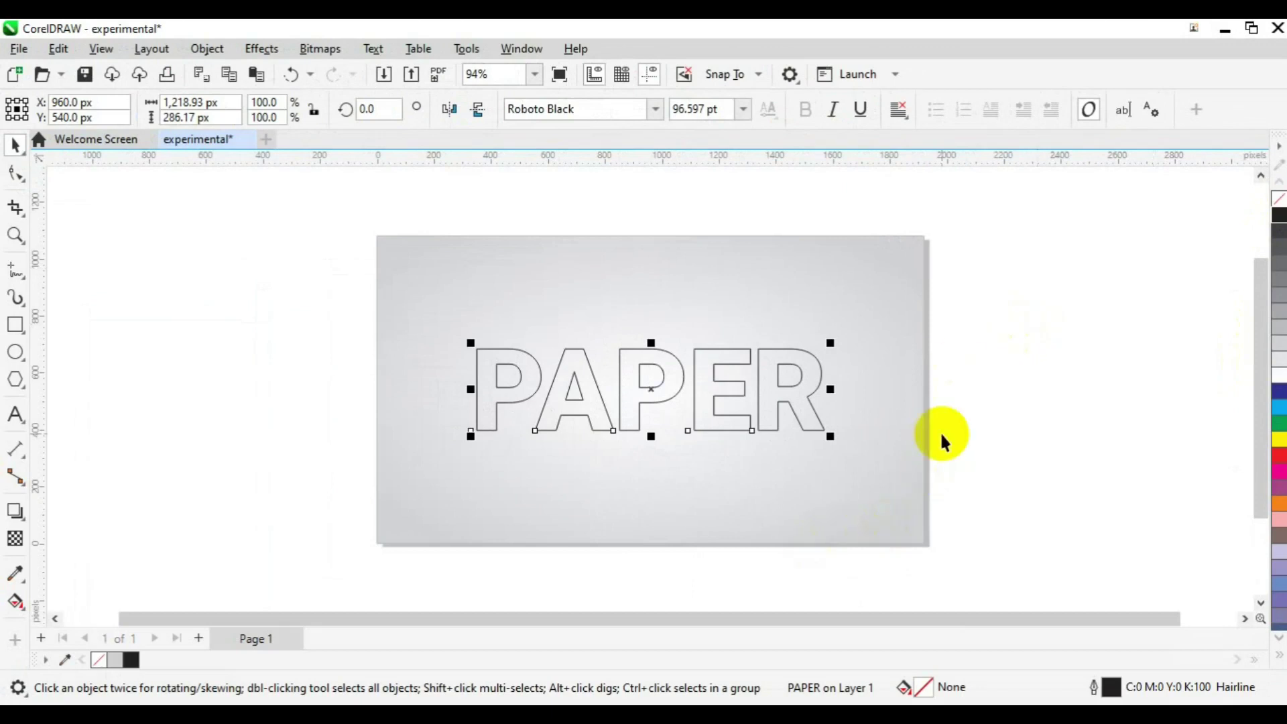
scroll(940, 431, "up", 2)
key("h")
left_click_drag(381, 427, 617, 455)
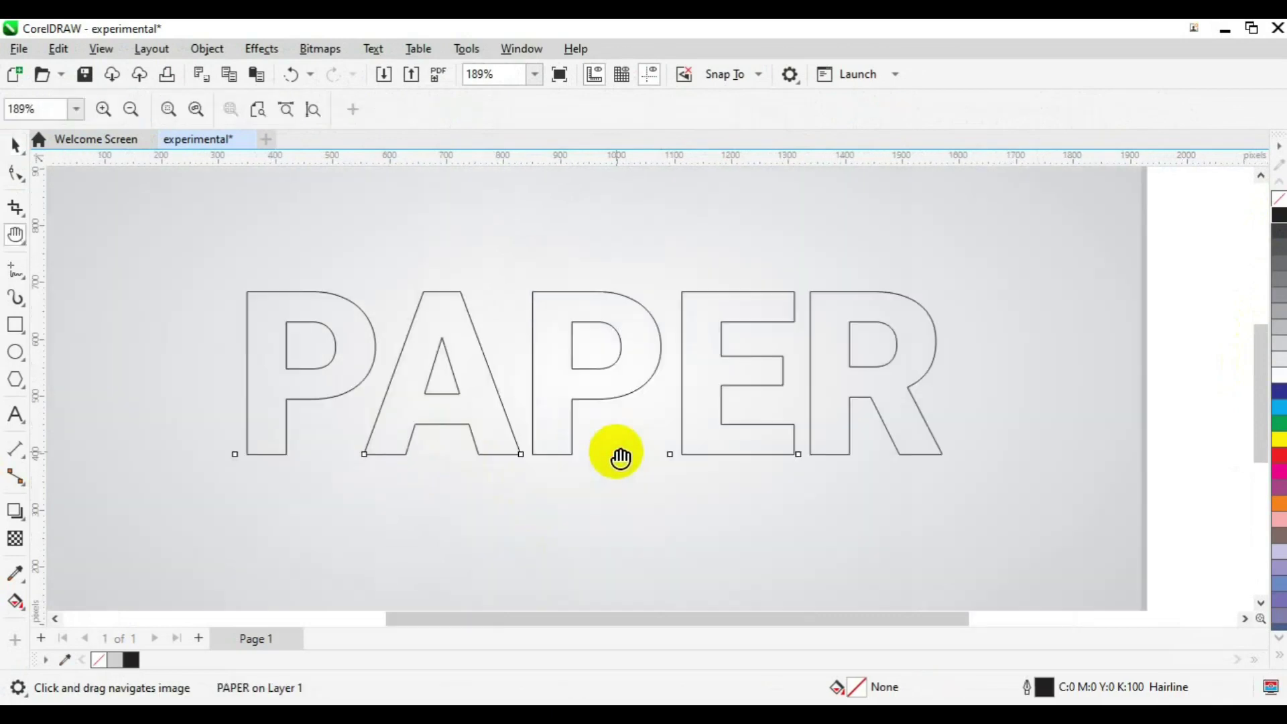
key("space")
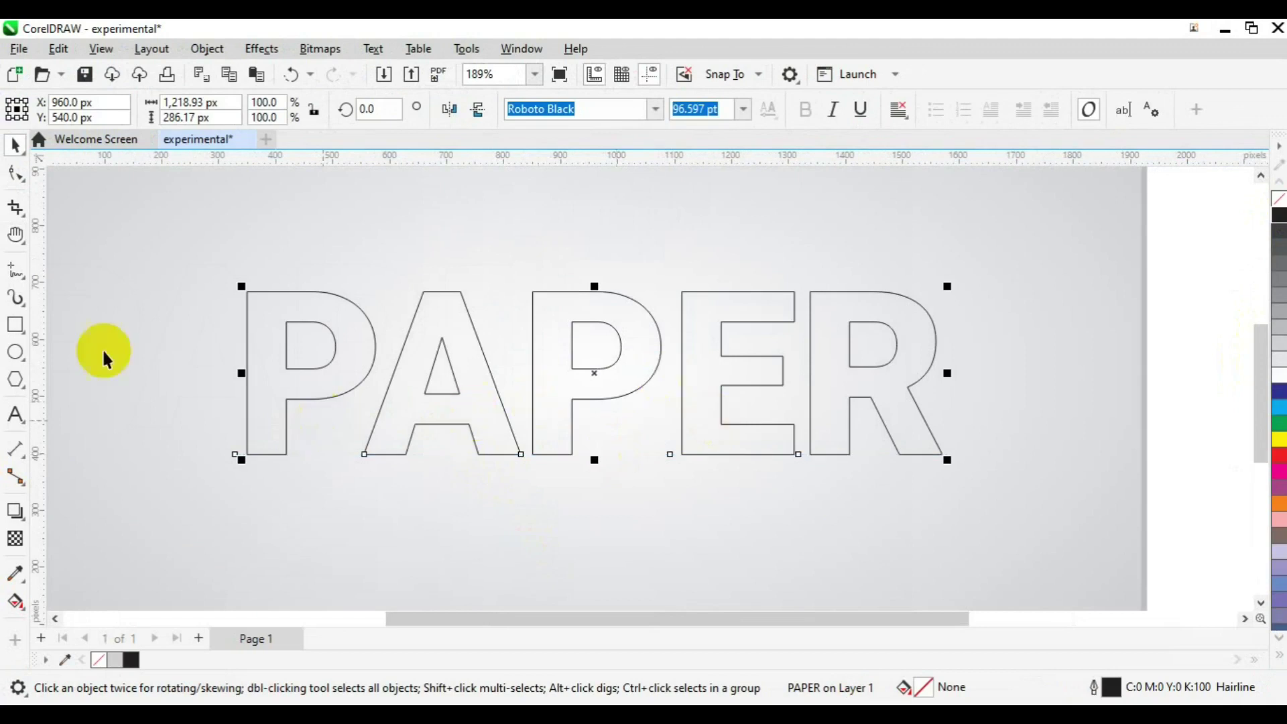
- Draw a straight horizontal line about 1,403 px long across the middle of the PAPER text with the Pen tool
left_click(24, 281)
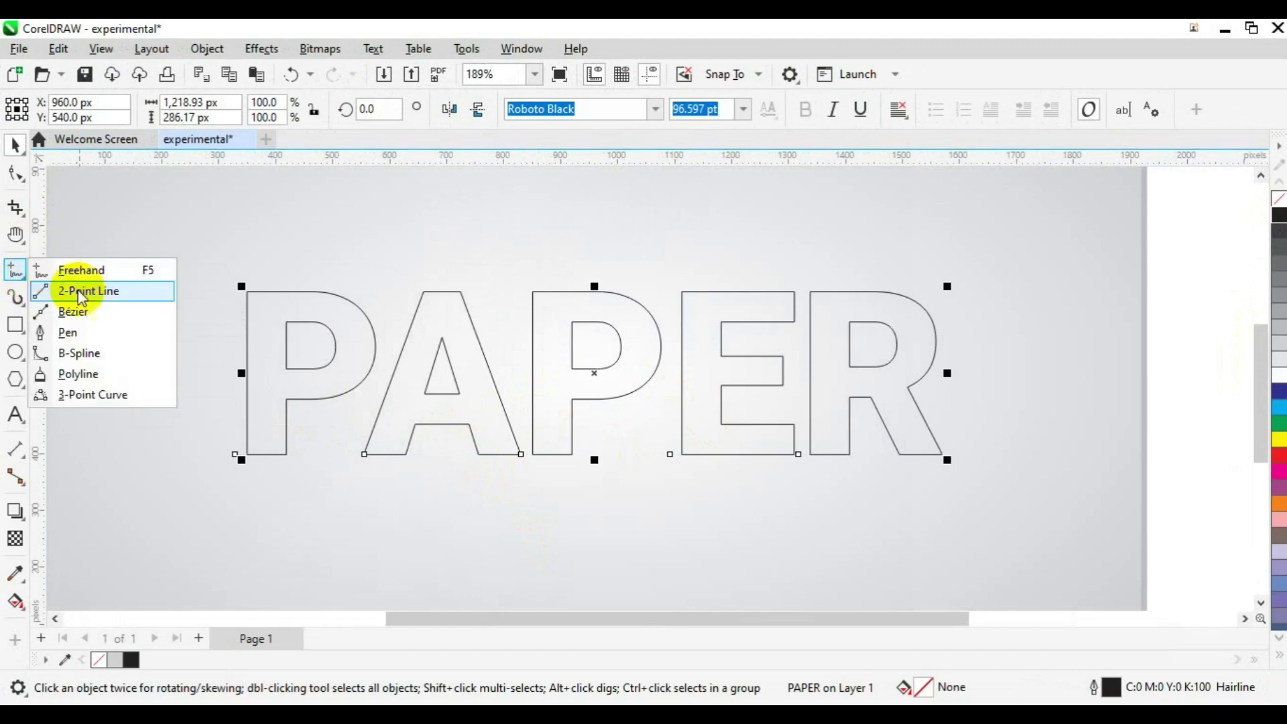
left_click(87, 332)
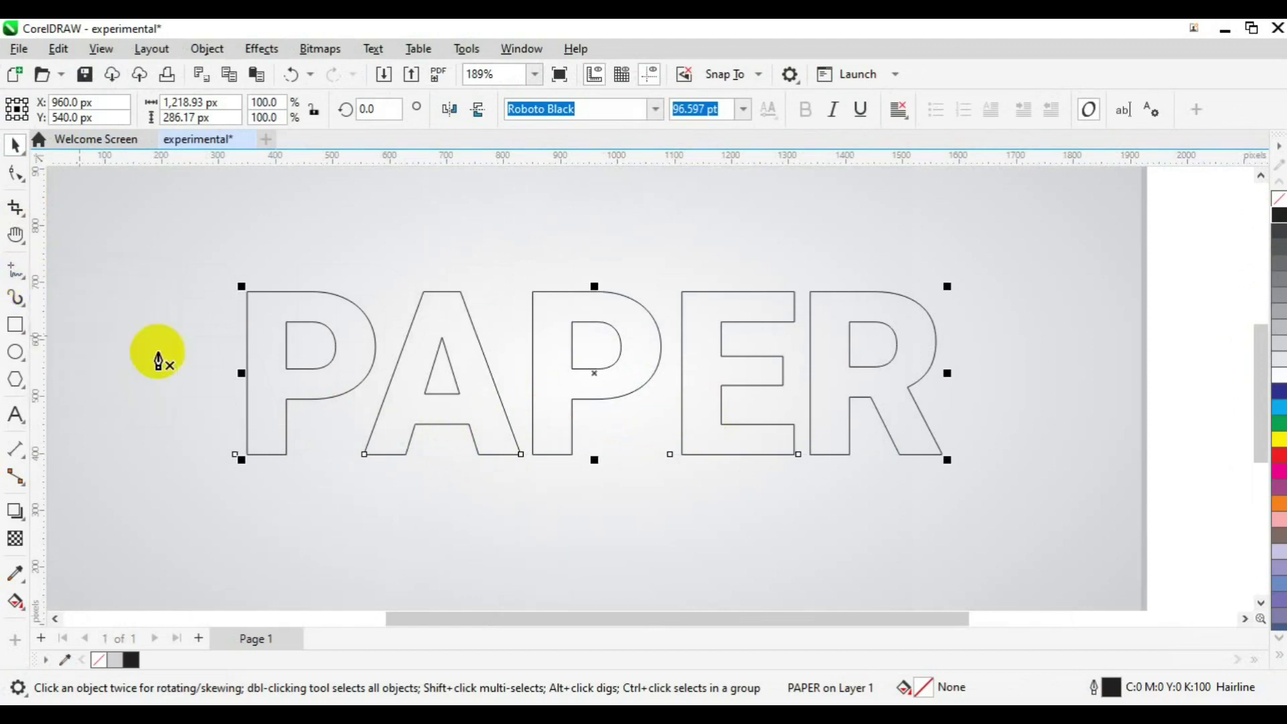
left_click(178, 388)
left_click(178, 384)
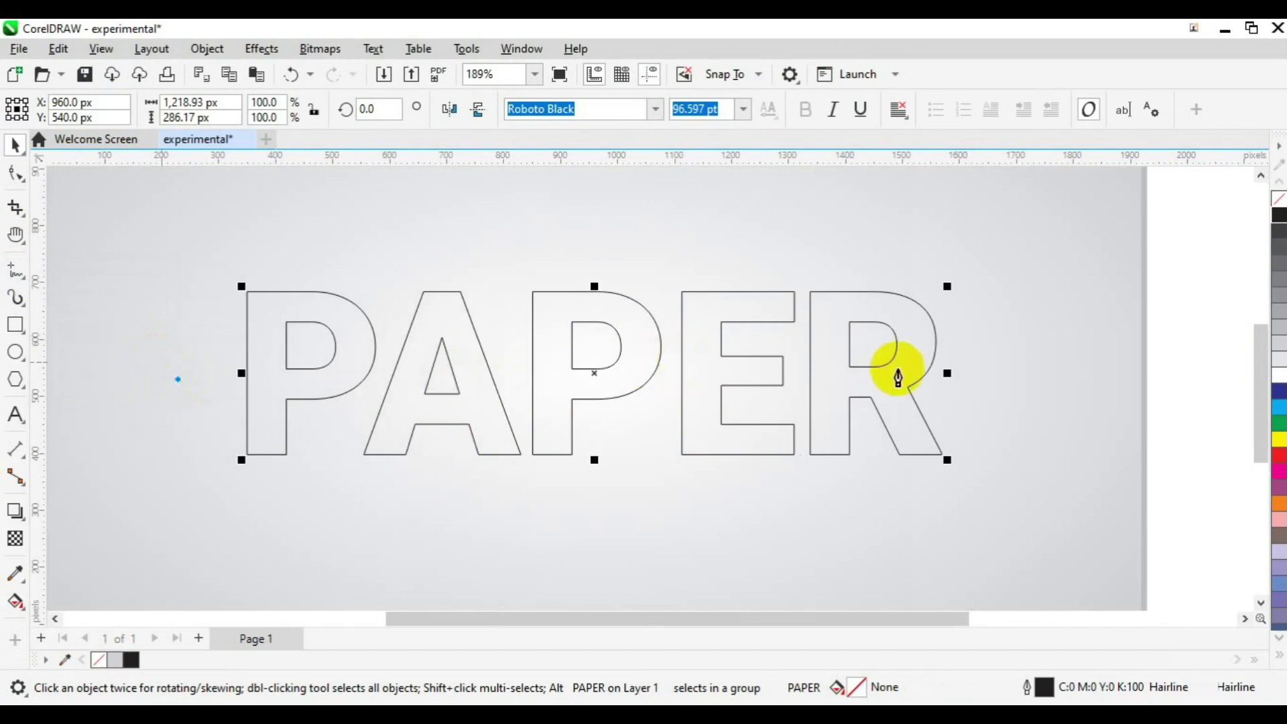
left_click(977, 380)
key("space")
key("space")
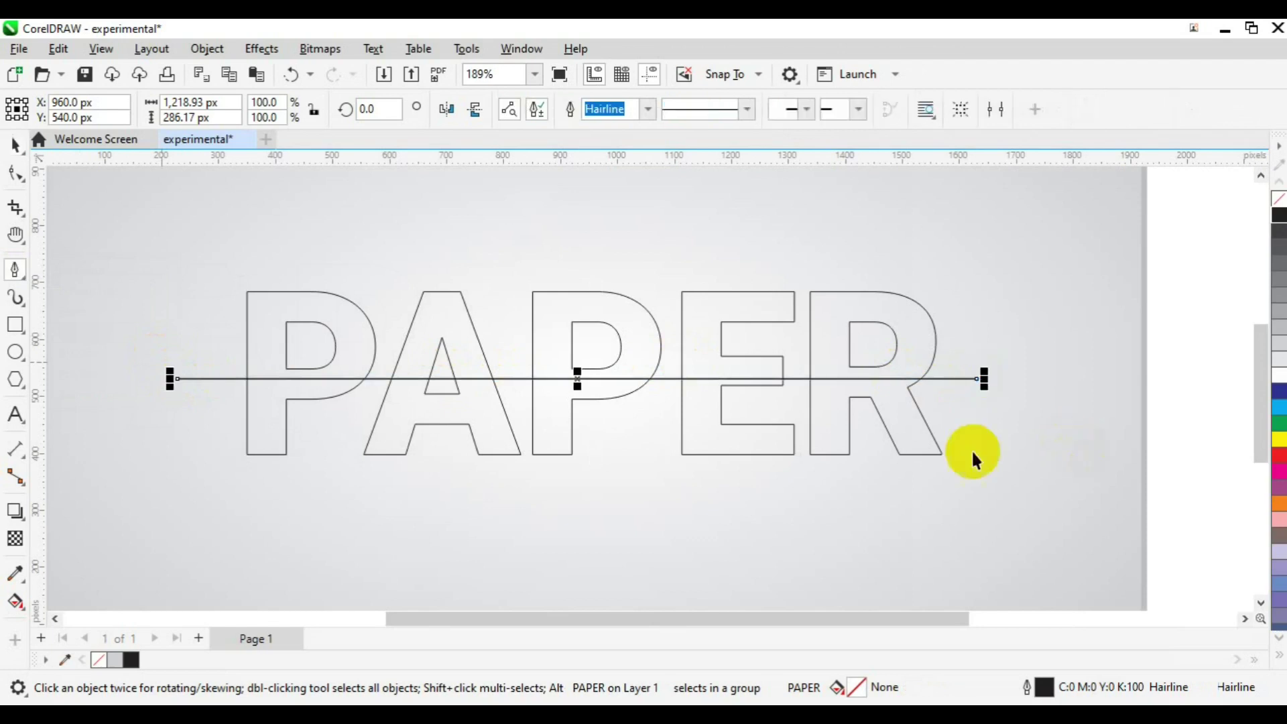
- Align the PAPER text with the horizontal line, matching their centers both horizontally and vertically
left_click(755, 425)
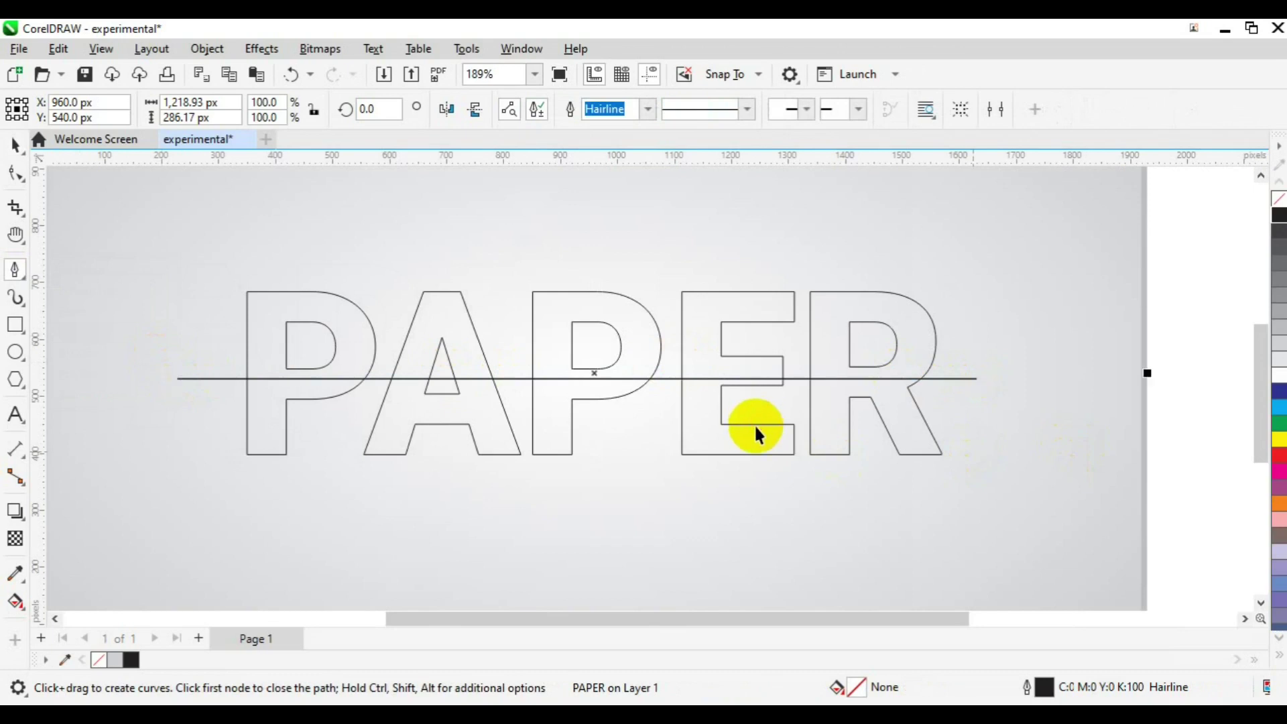
key("space")
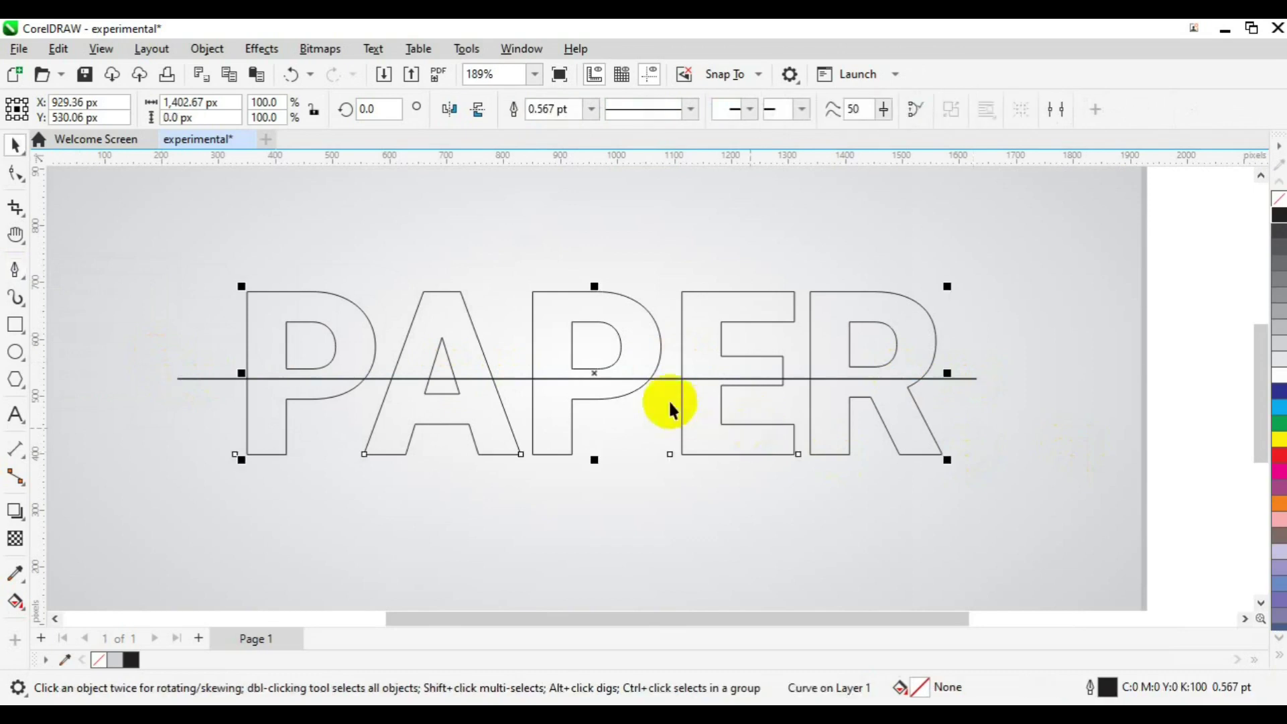
left_click(521, 397)
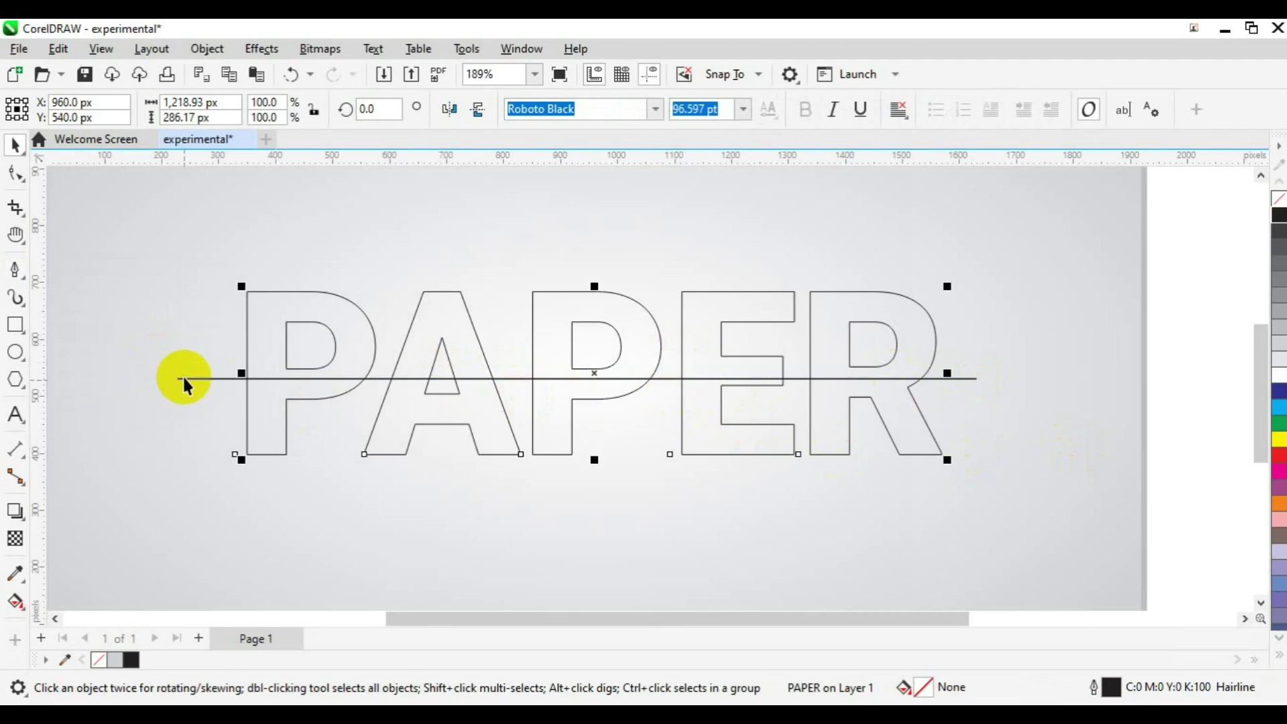
left_click(183, 379, "shift")
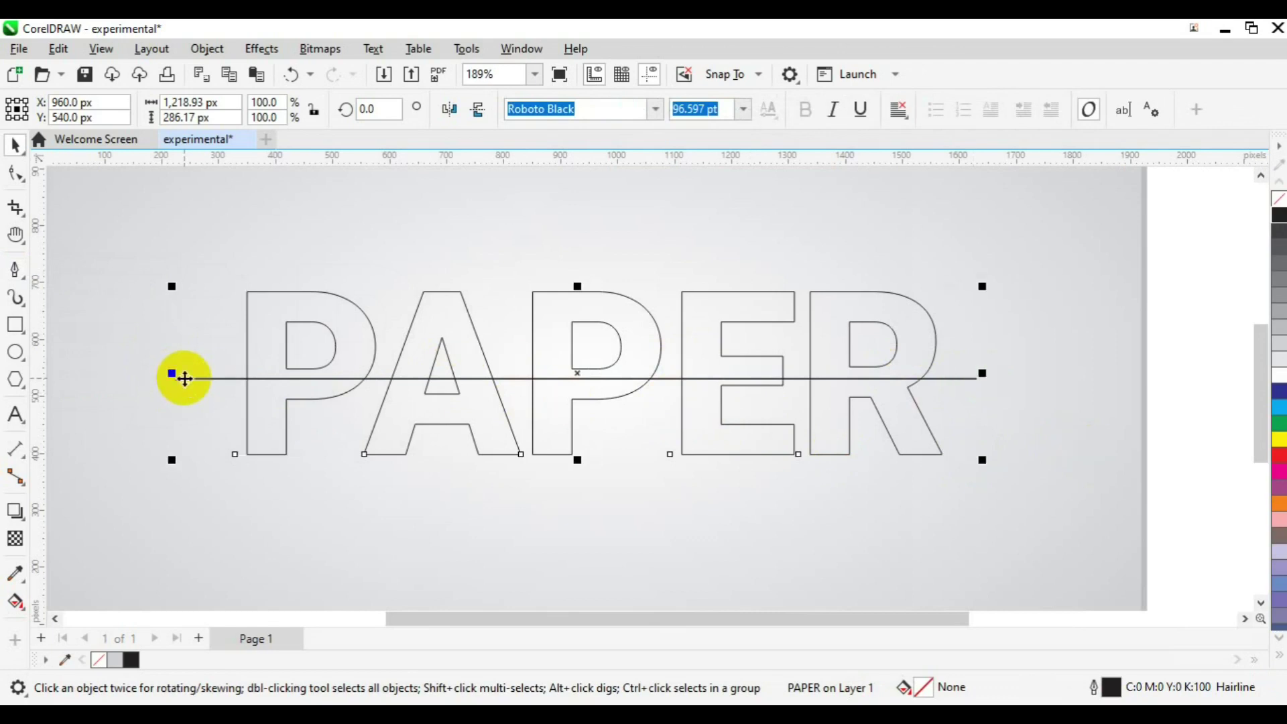
key("c")
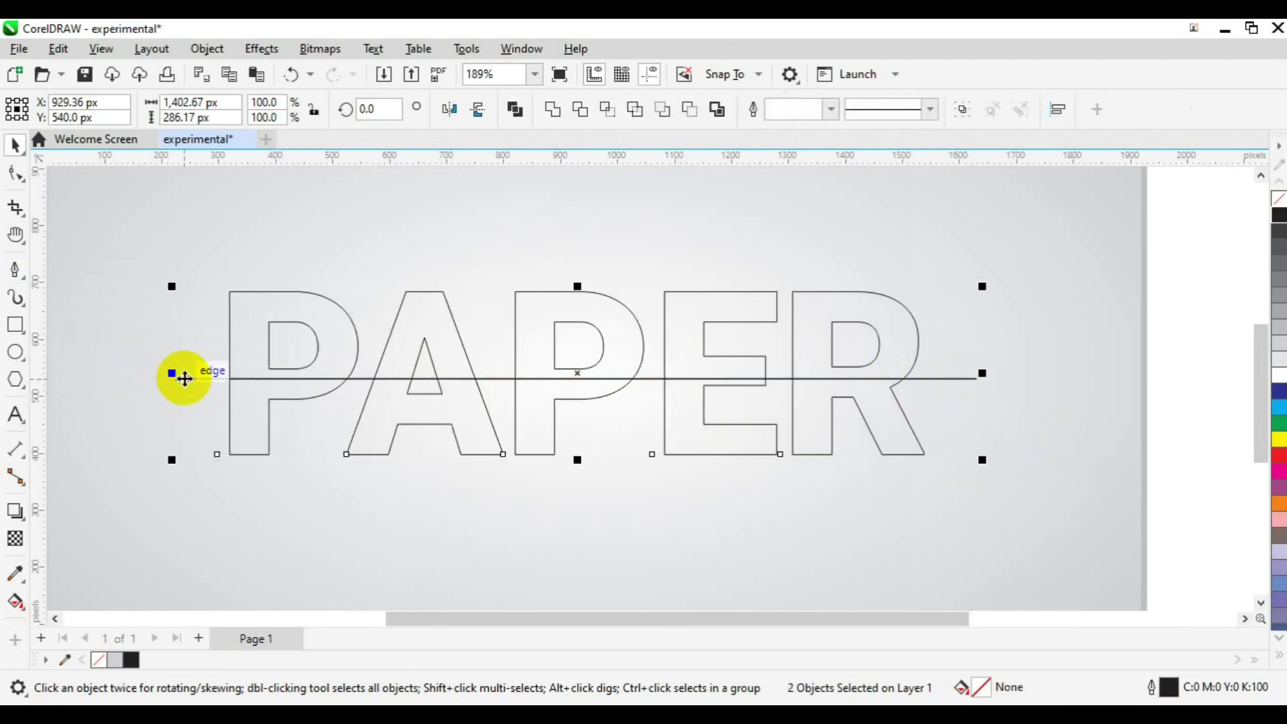
key("e")
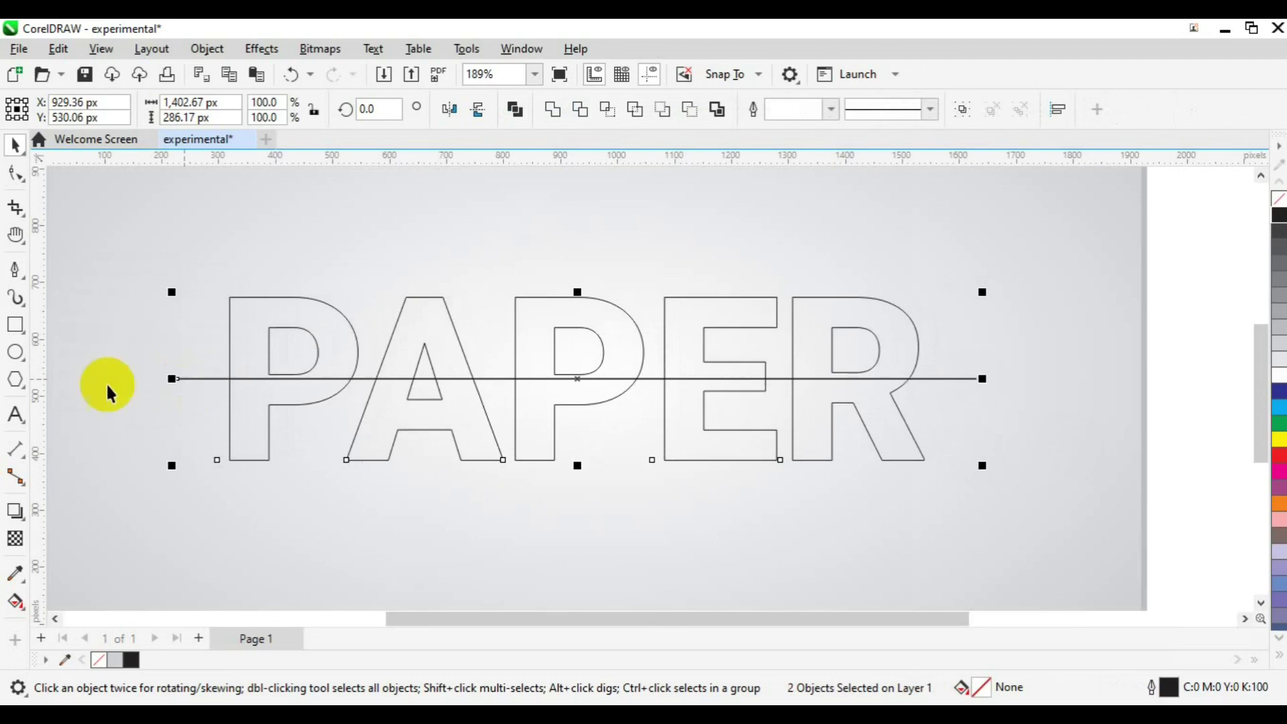
- Use Smart Fill to fill the upper half of each PAPER letter above the line with blue-grey (C40 M20 Y0 K40)
left_click(23, 605)
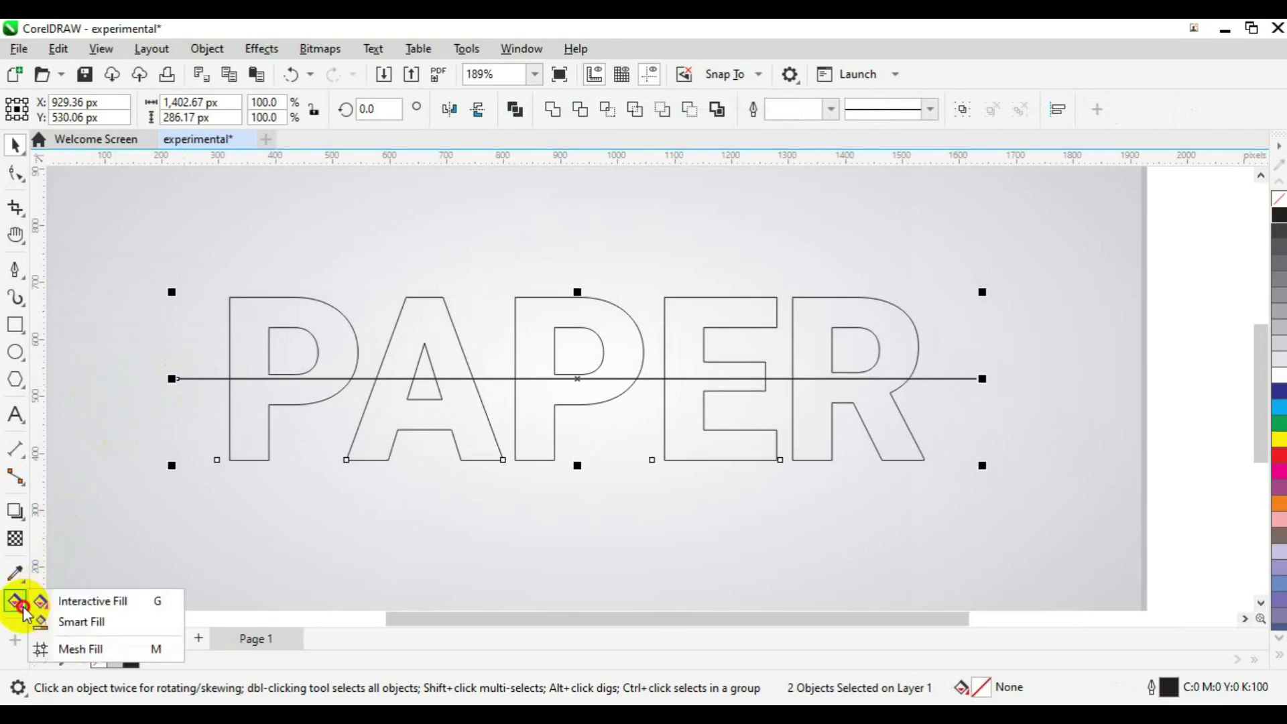
left_click(83, 623)
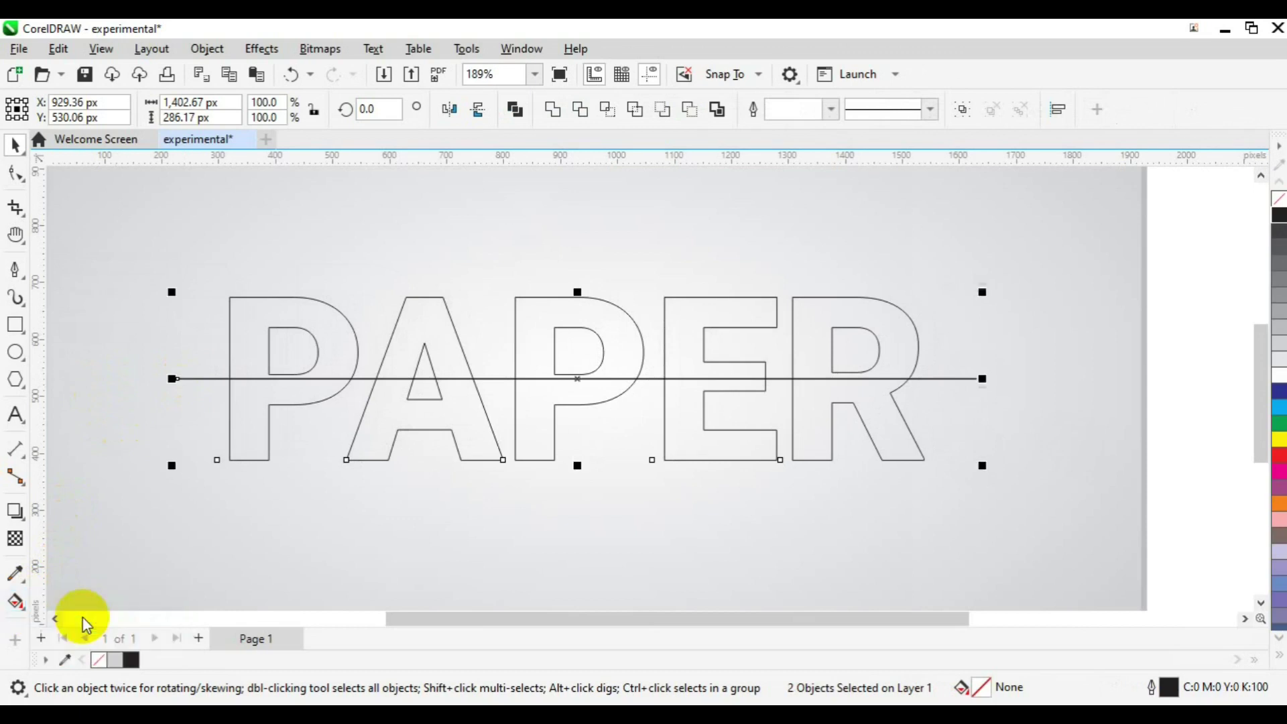
left_click(334, 337)
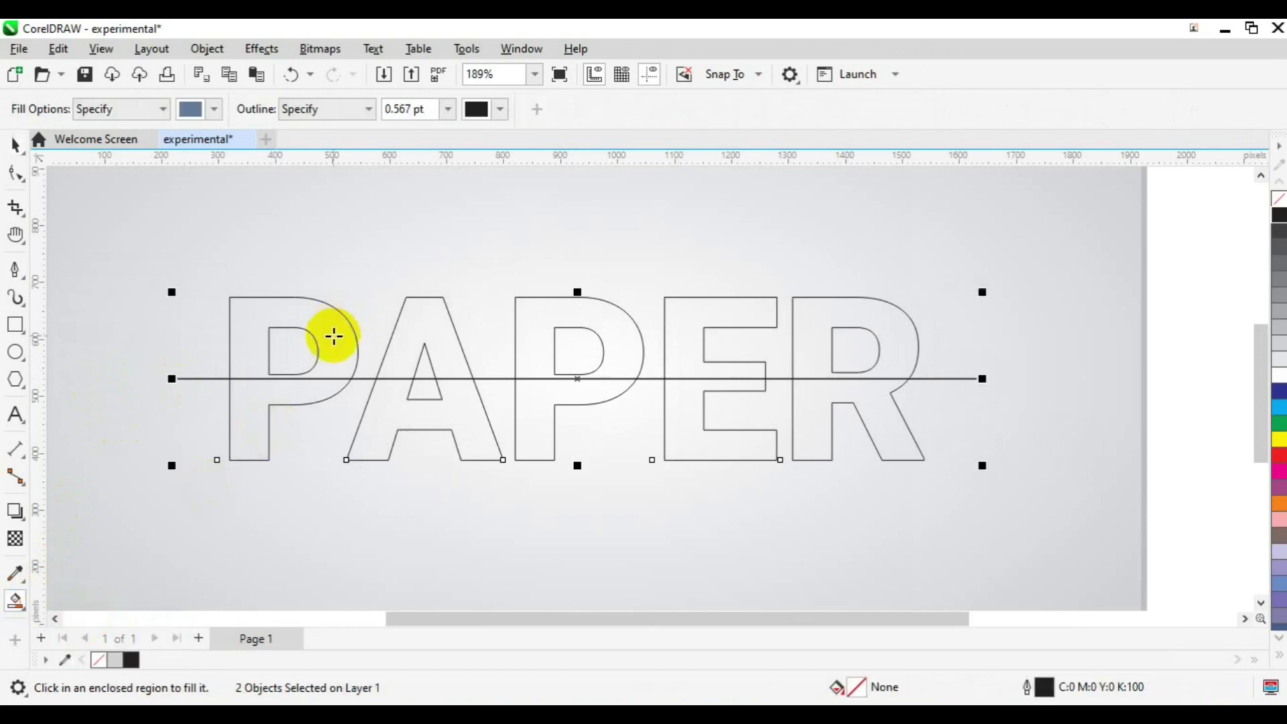
left_click(411, 336)
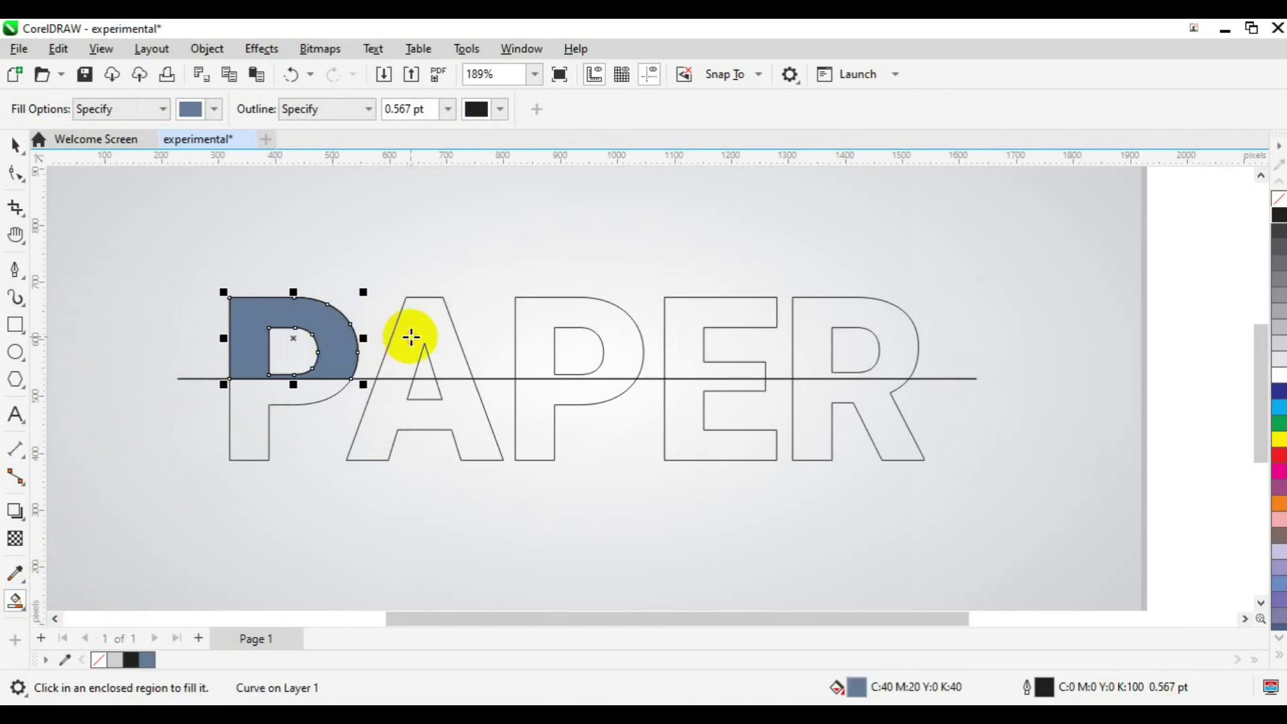
left_click(410, 336)
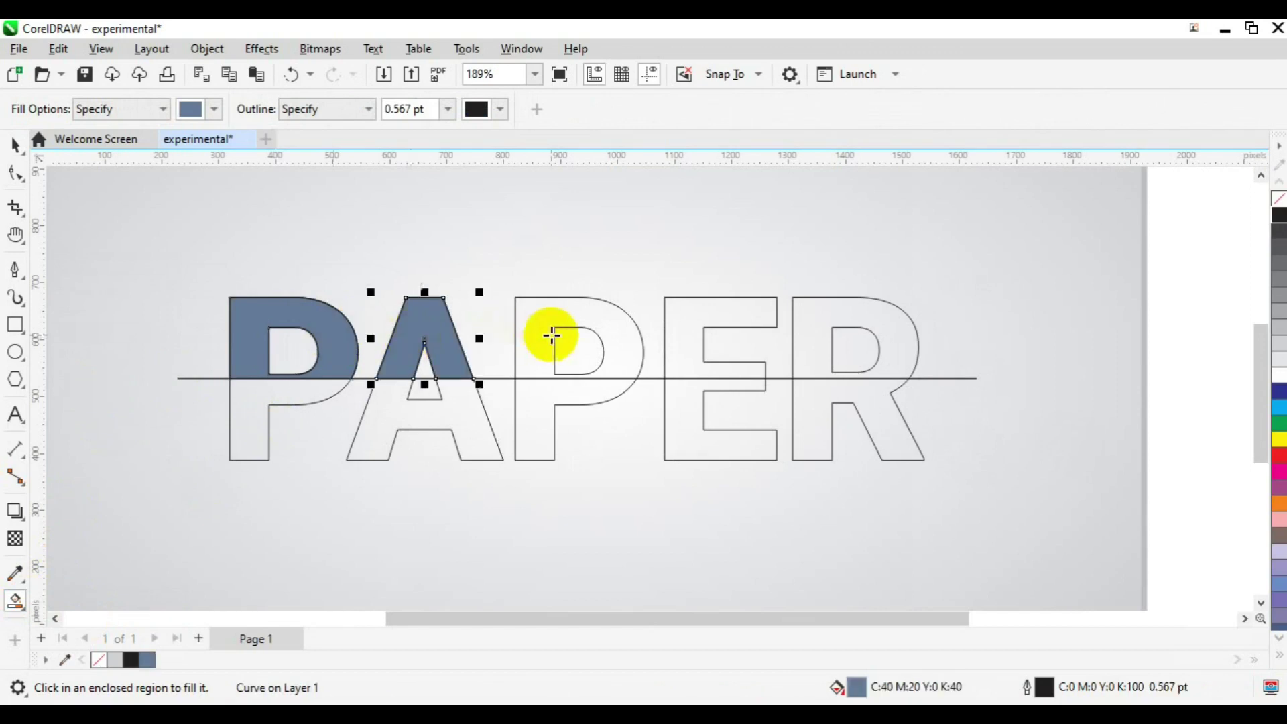
left_click(542, 335)
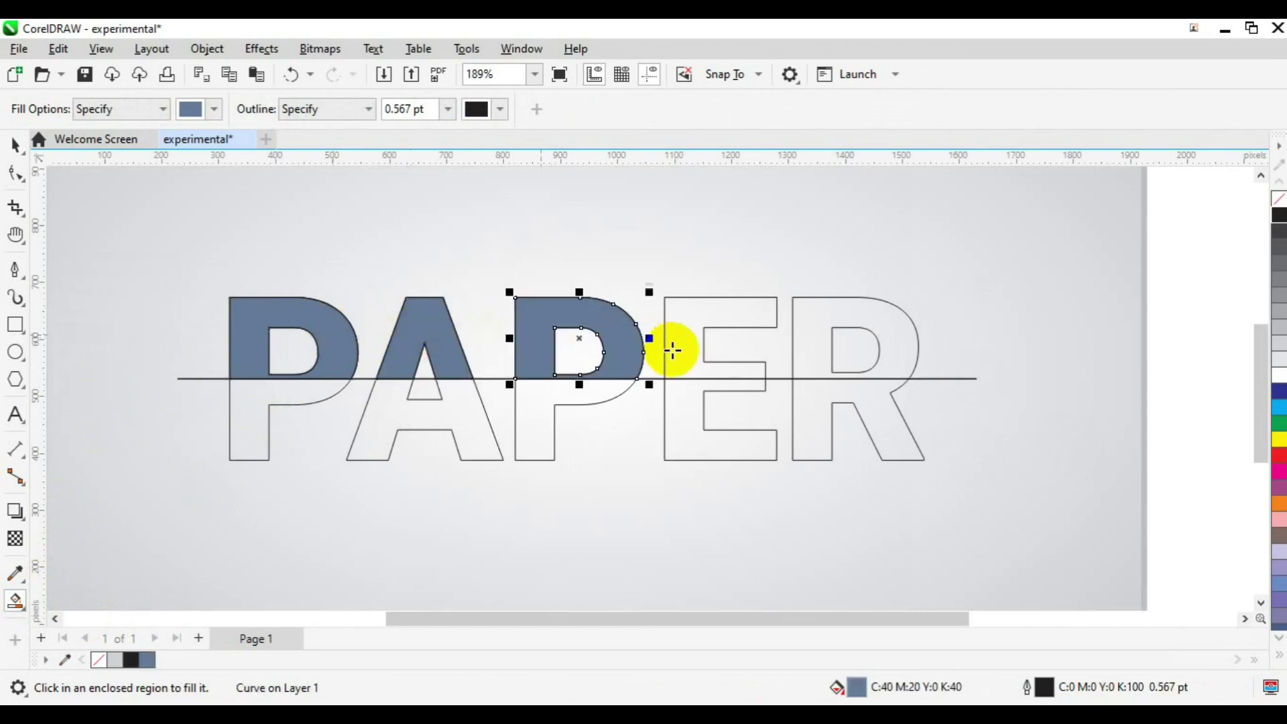
left_click(679, 354)
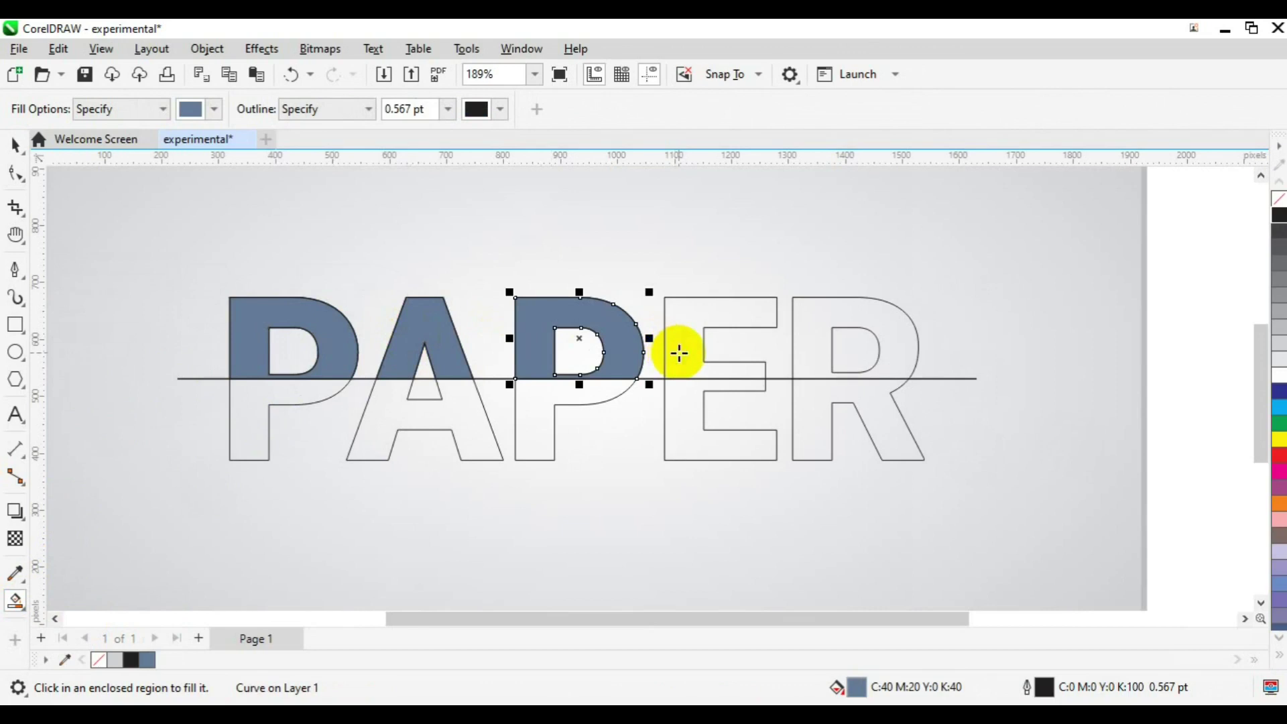
left_click(884, 338)
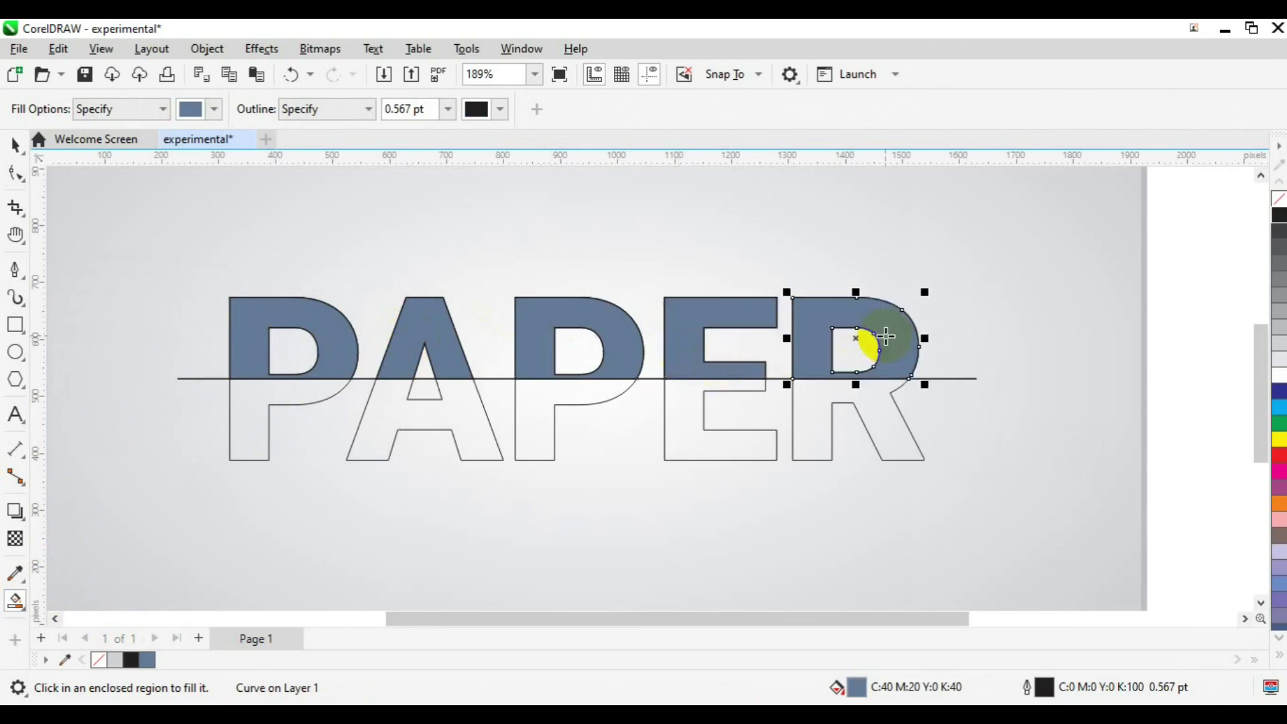
- Fill the lower half of each PAPER letter below the line with the same blue-grey
left_click(814, 421)
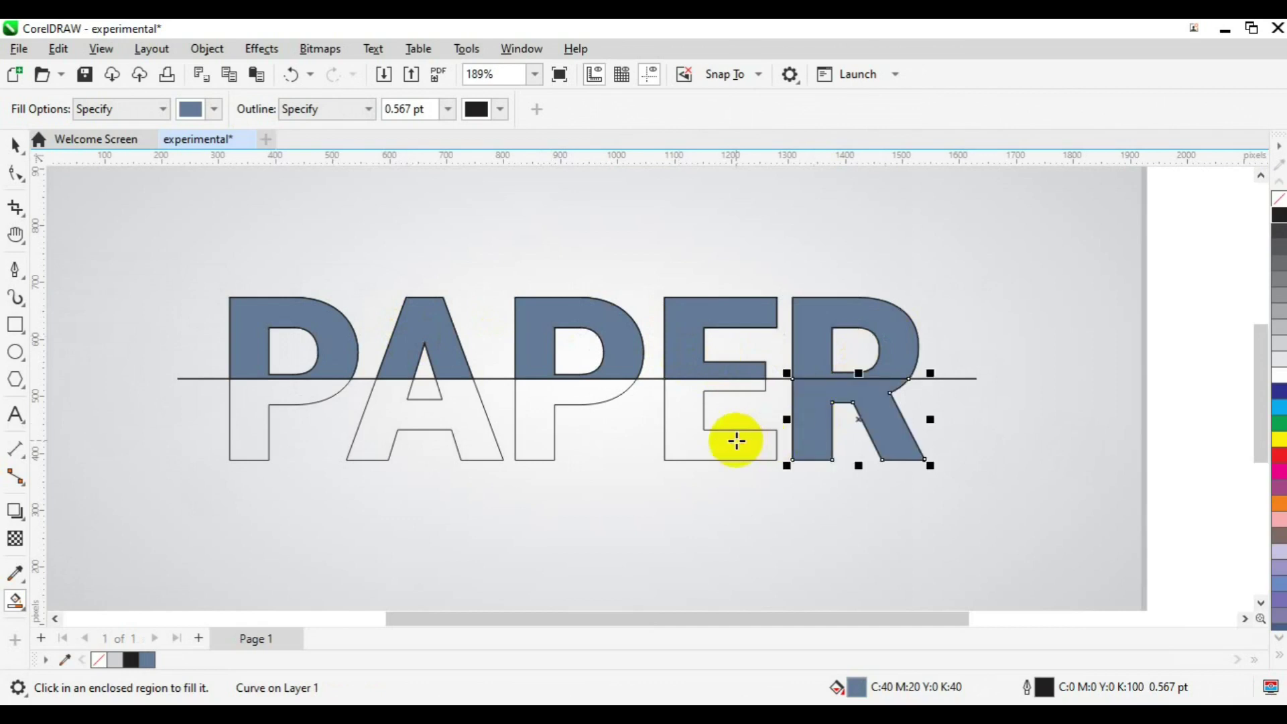
left_click(730, 441)
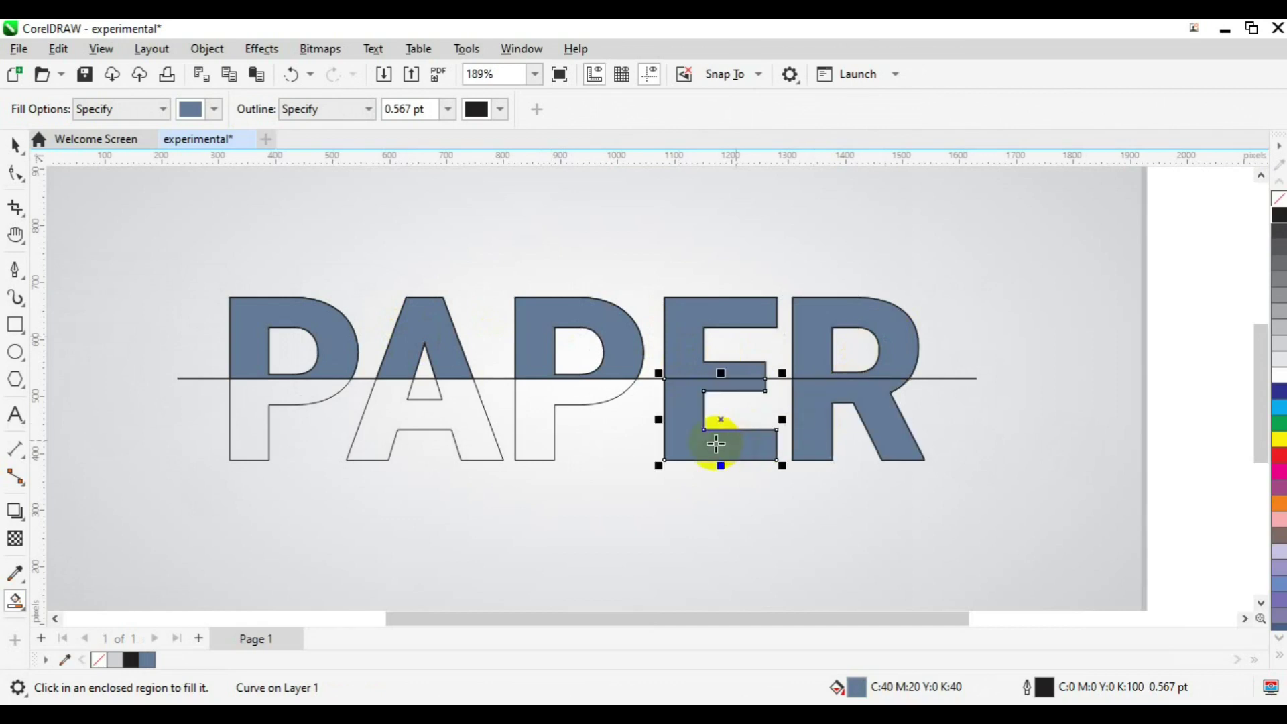
left_click(545, 429)
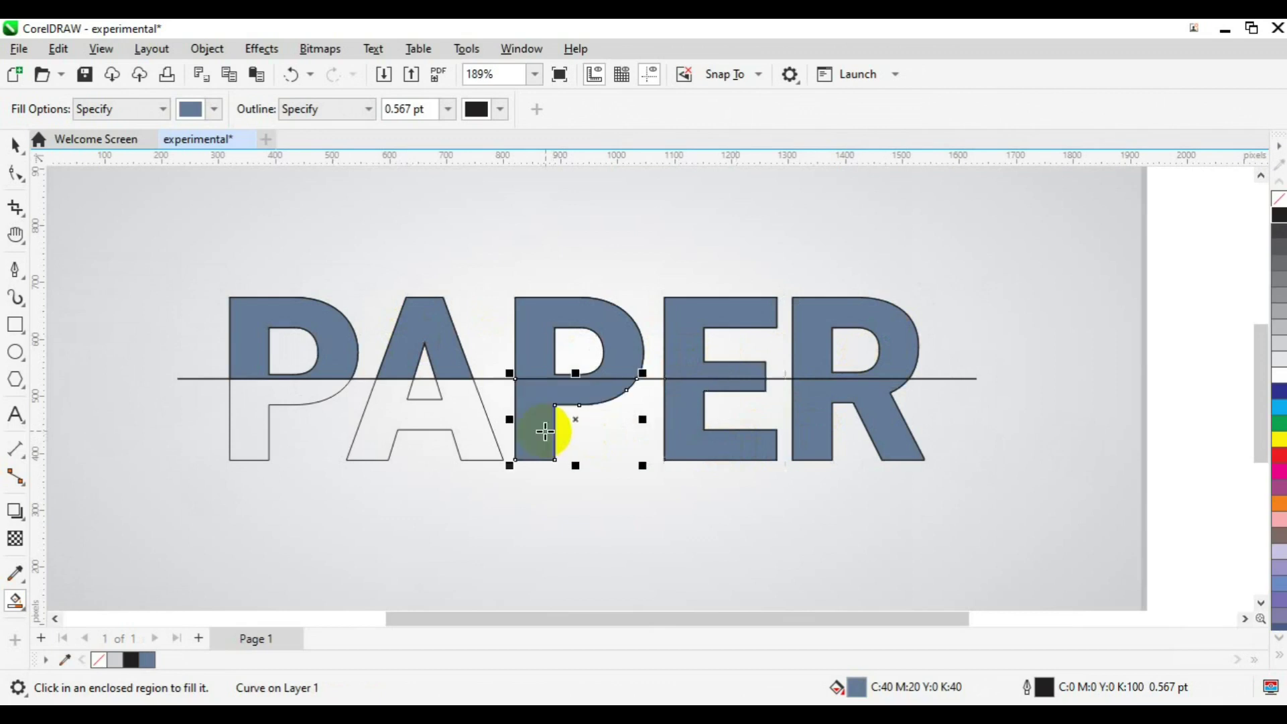
left_click(470, 445)
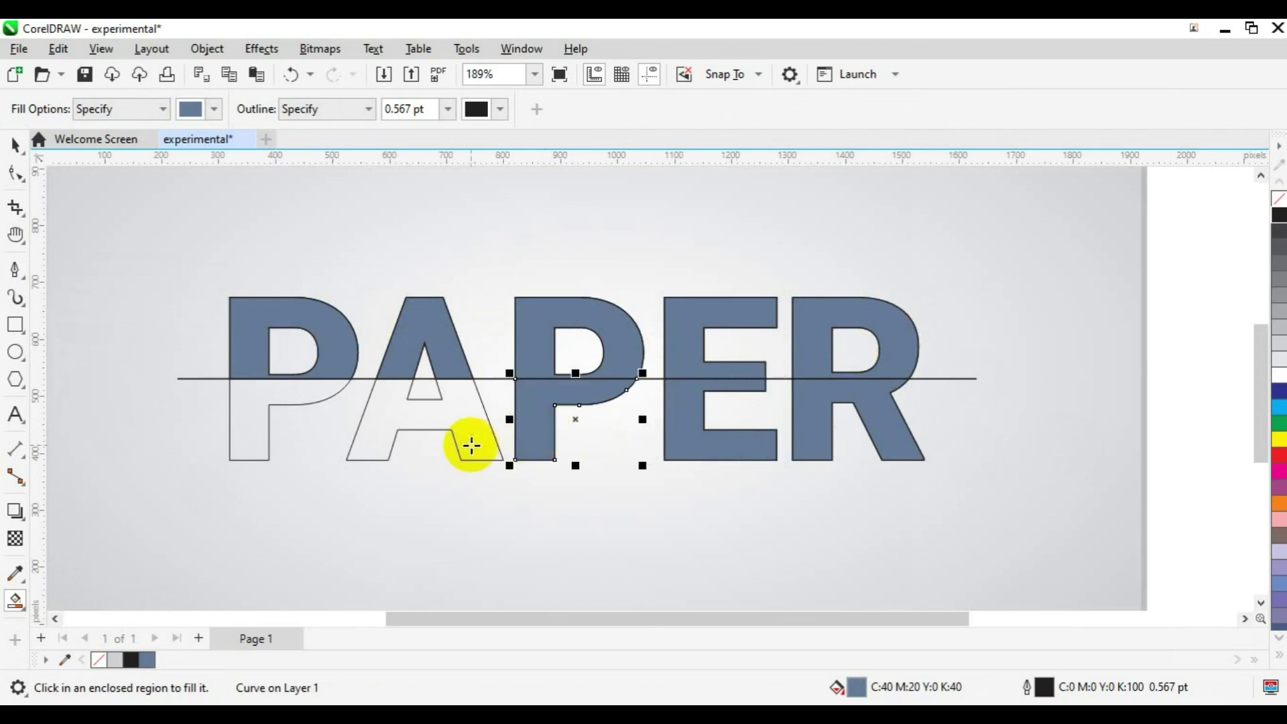
left_click(248, 434)
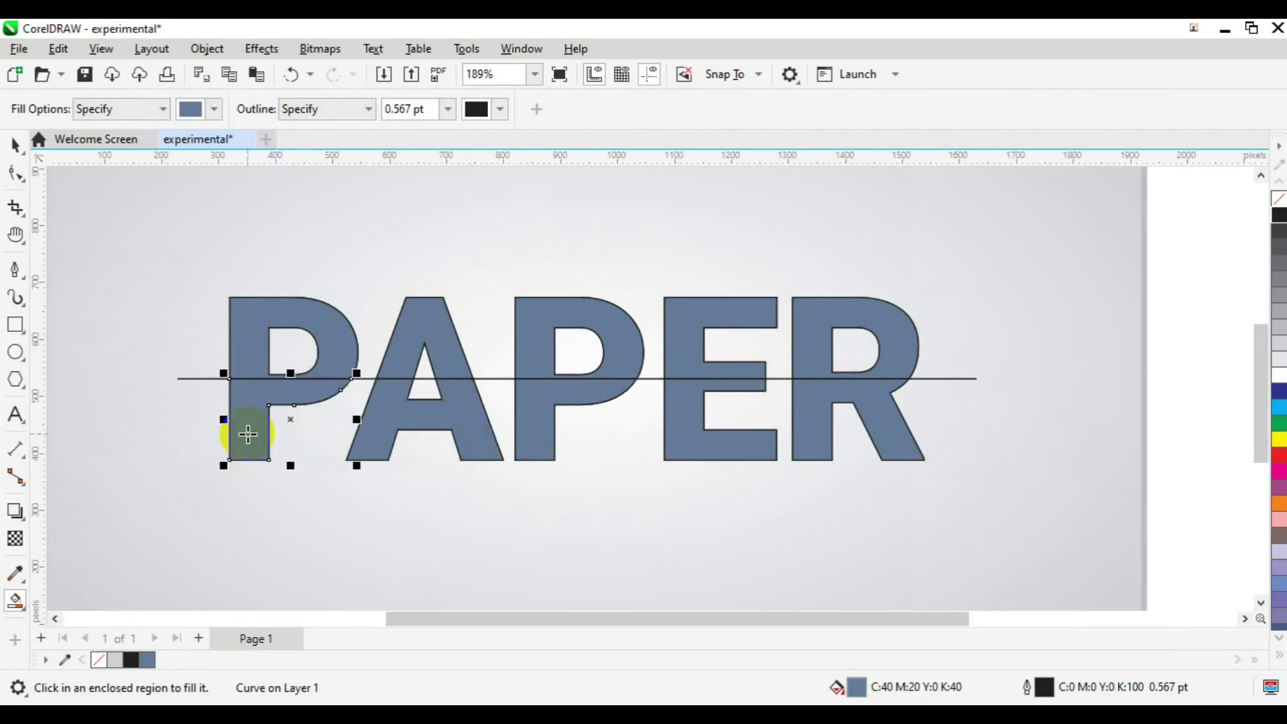
- Remove the outline from the five upper letter halves and weld them into one curve
left_click(357, 419)
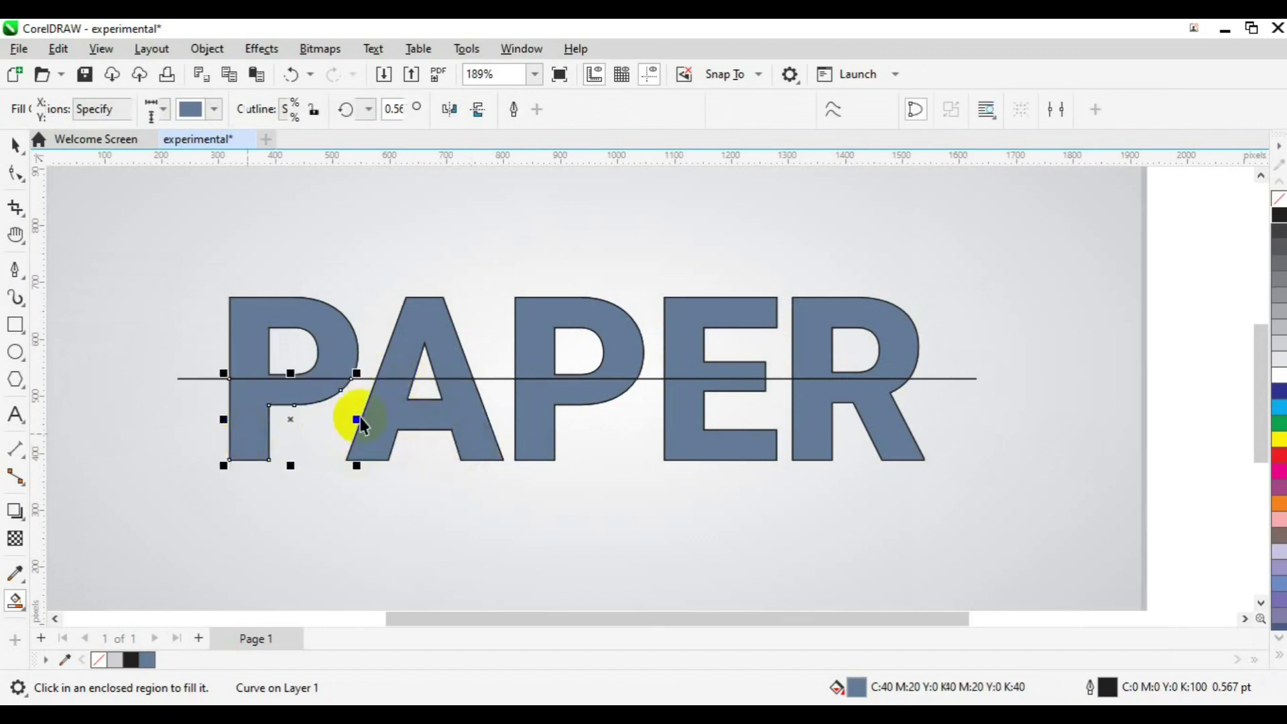
key("space")
left_click(339, 341)
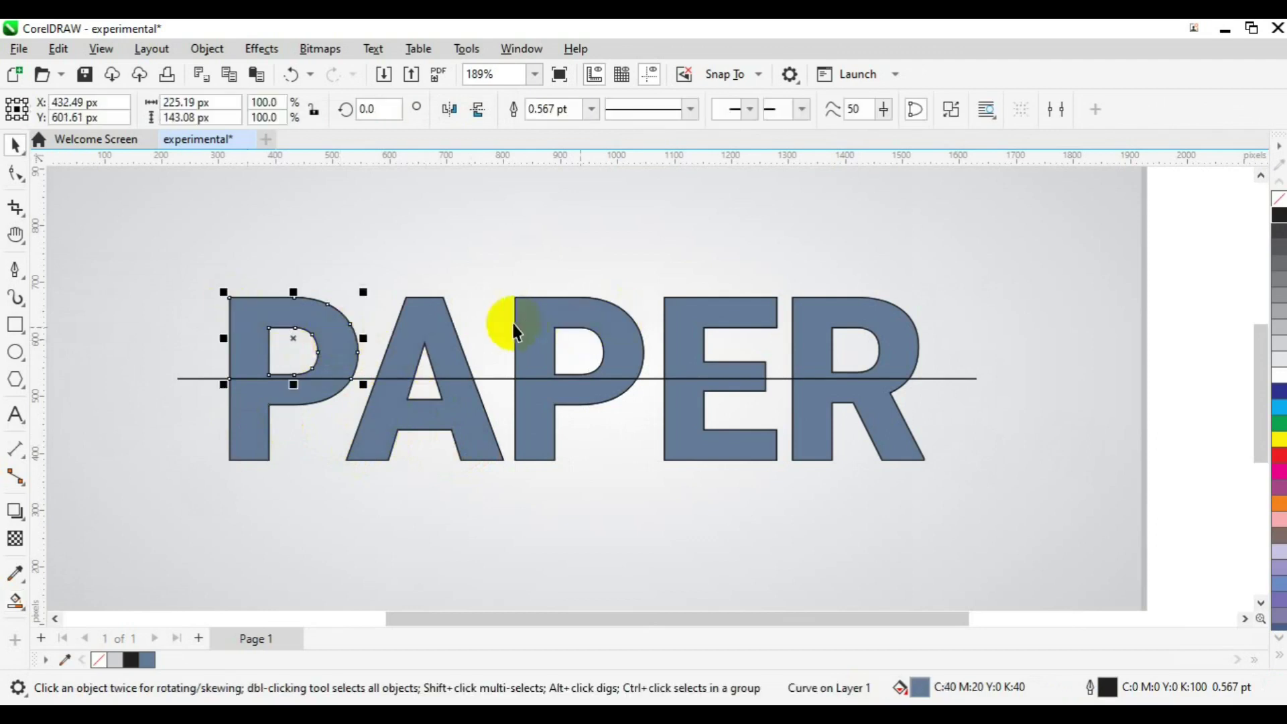
left_click(417, 341, "shift")
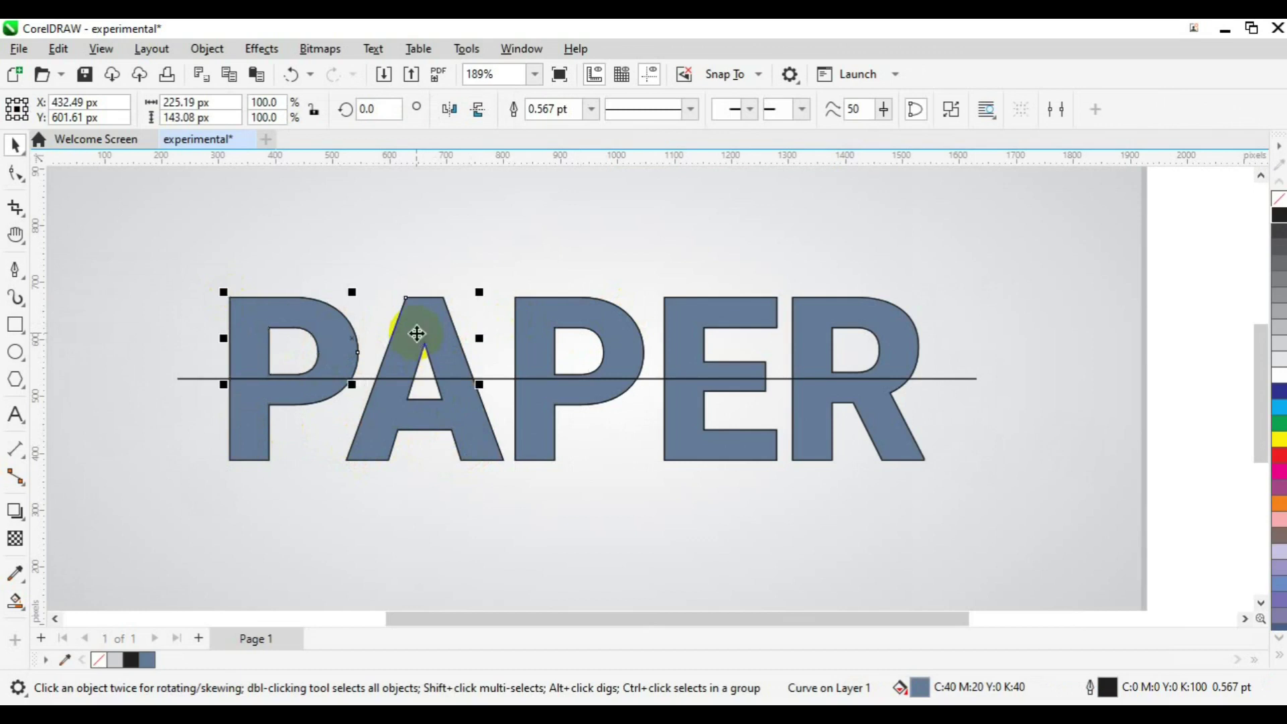
left_click(530, 336, "shift")
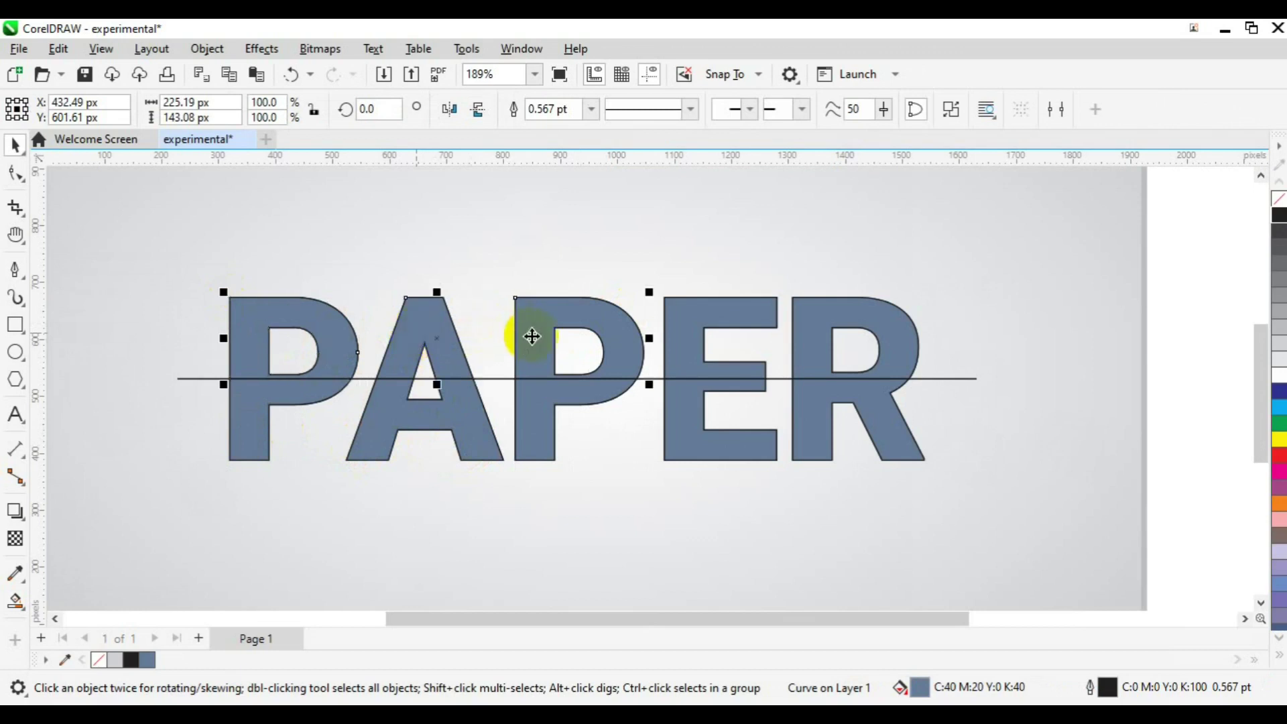
left_click(678, 340, "shift")
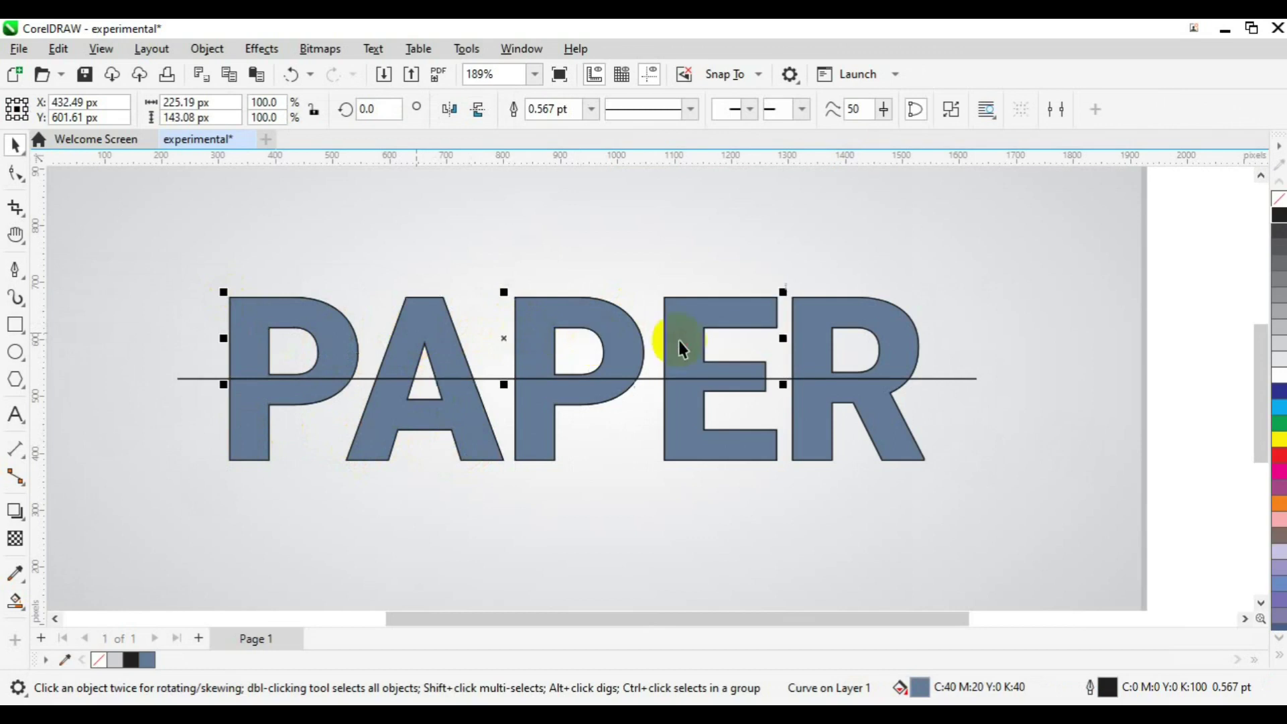
left_click(836, 320, "shift")
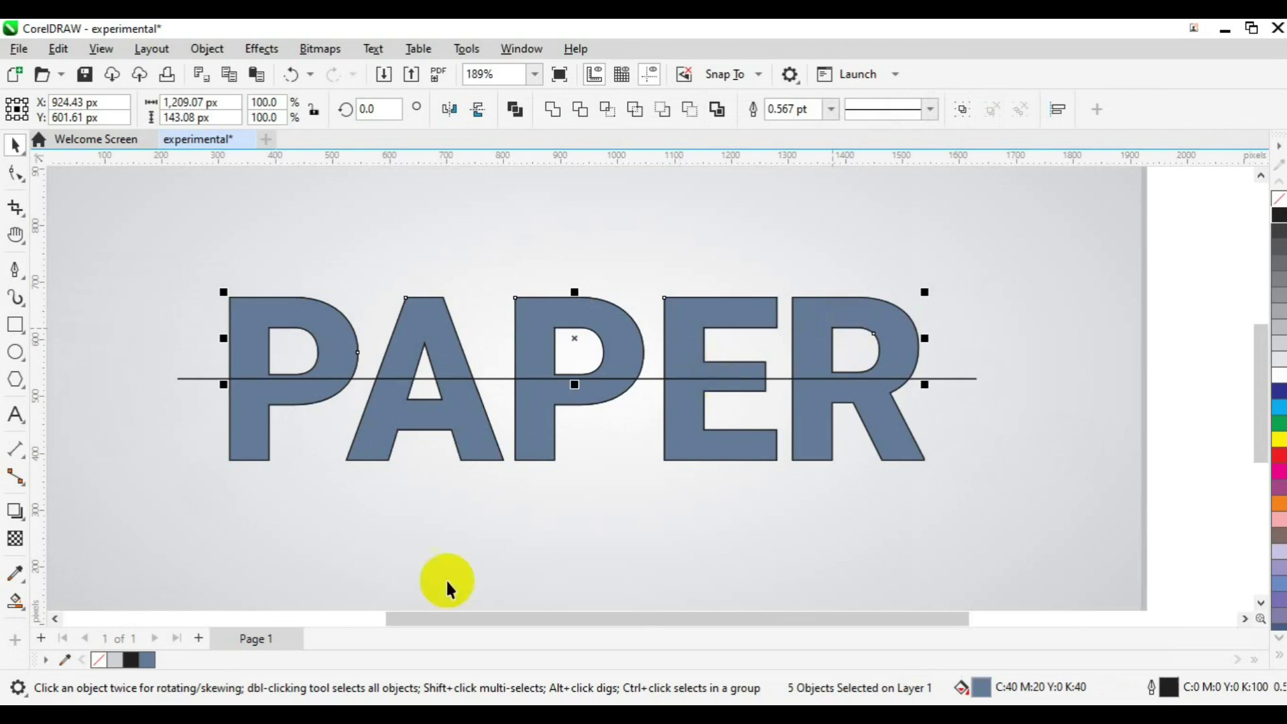
right_click(99, 661)
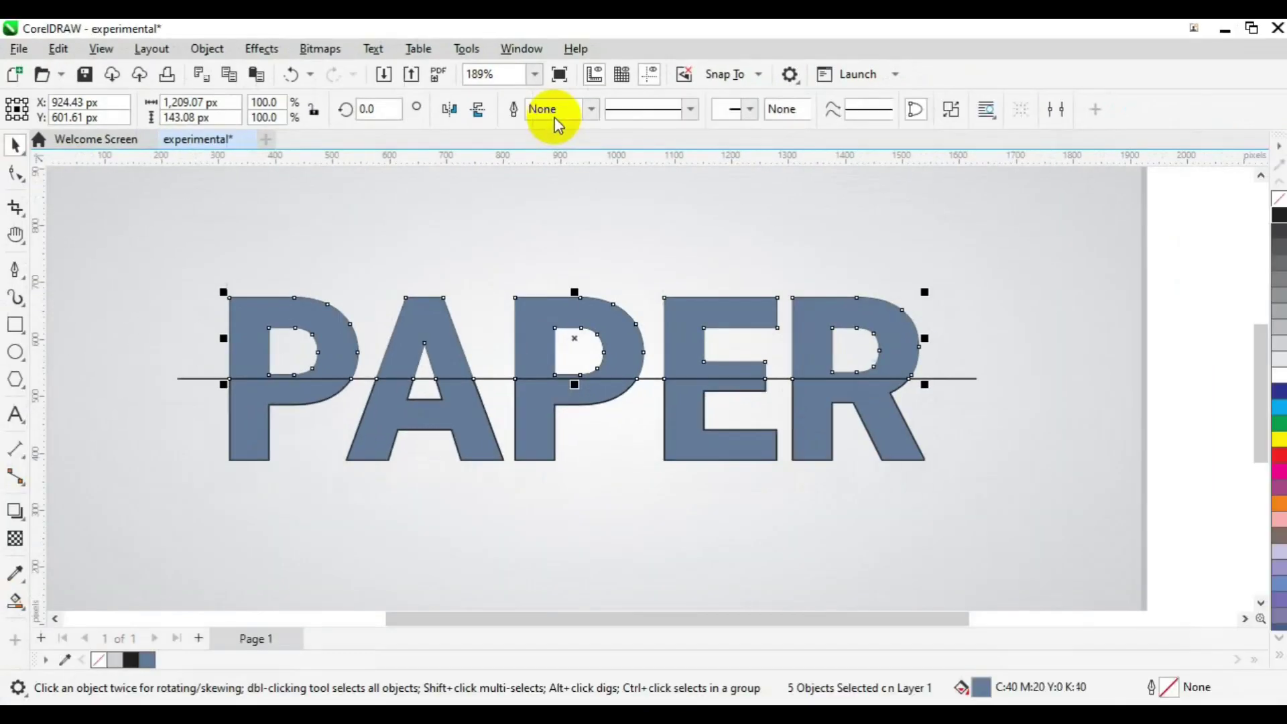
- Move the welded upper letter halves as a test and undo the move
left_click(584, 214)
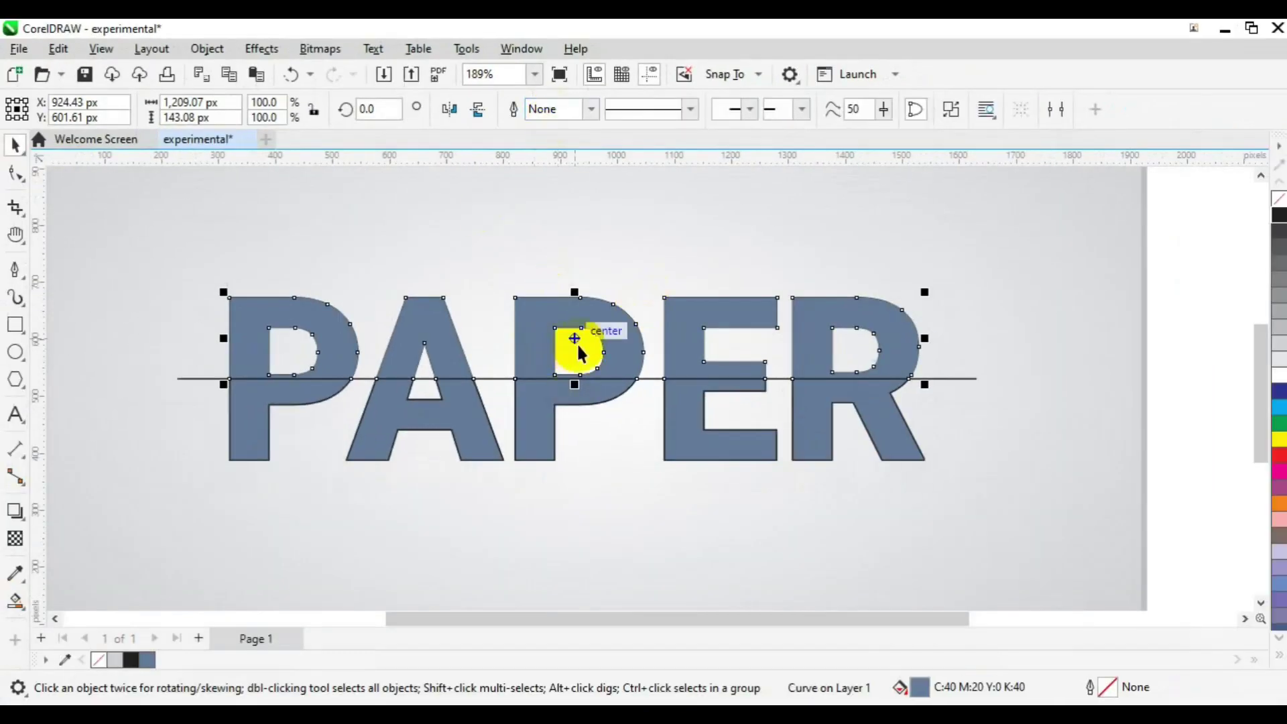
left_click_drag(582, 283, 582, 282)
key("ctrl+z")
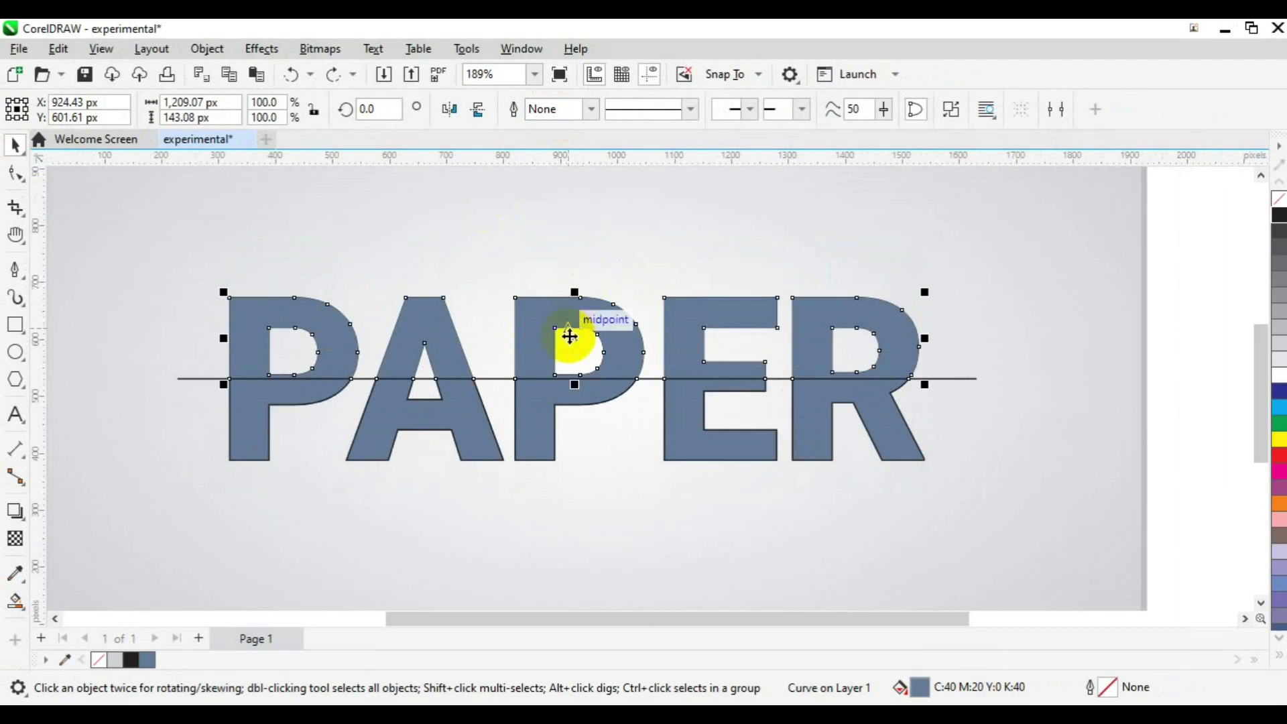
- Skew the welded upper halves of PAPER horizontally so their tops lean slightly to the right
left_click(570, 337)
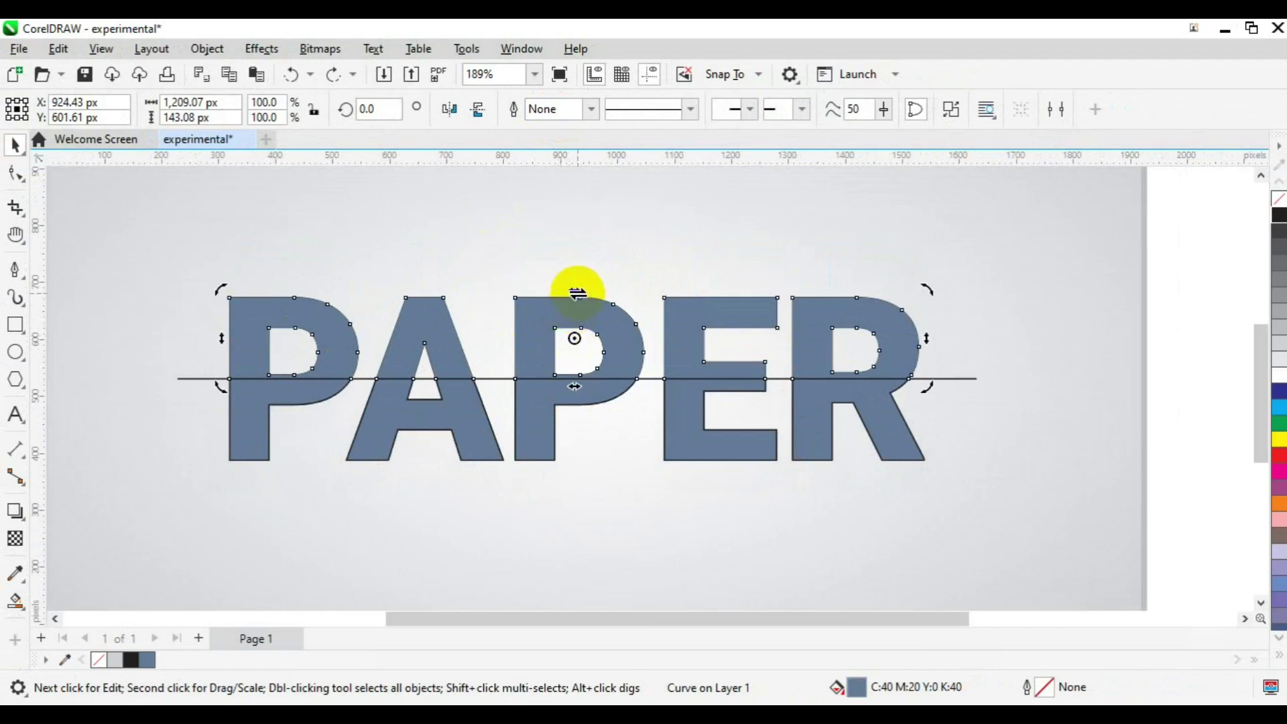
left_click_drag(578, 293, 587, 293)
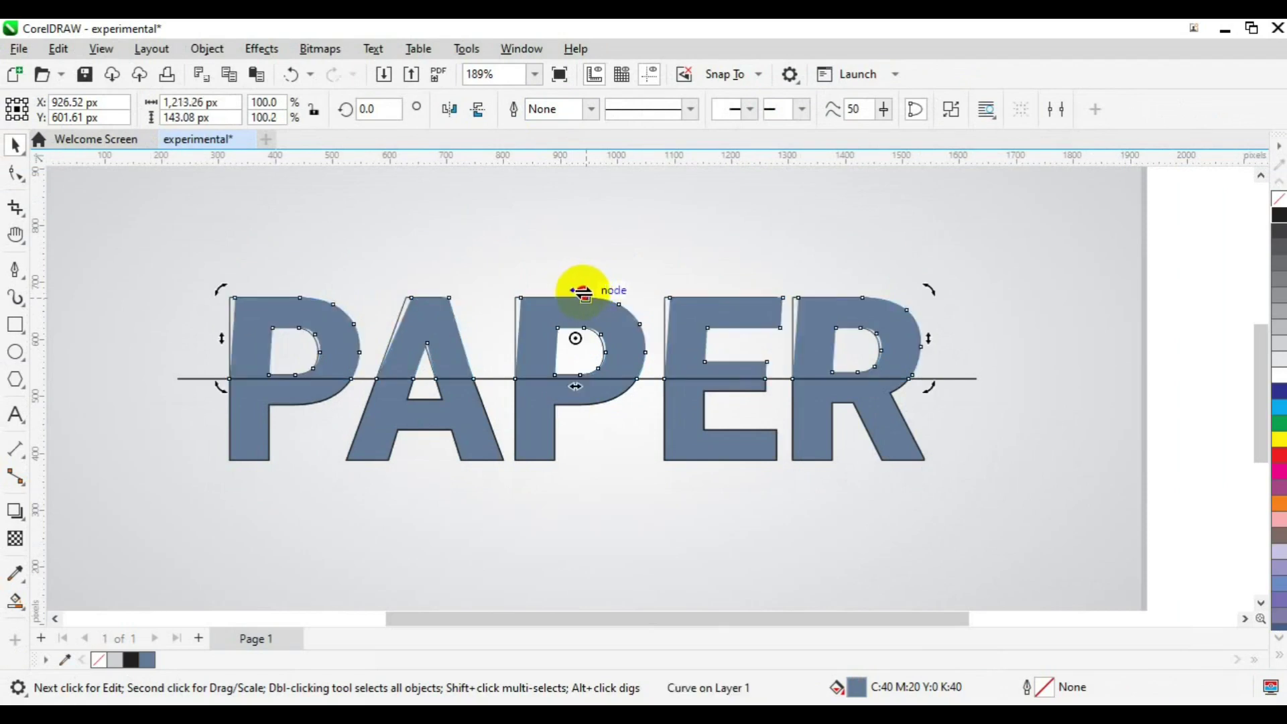
left_click_drag(582, 293, 585, 293)
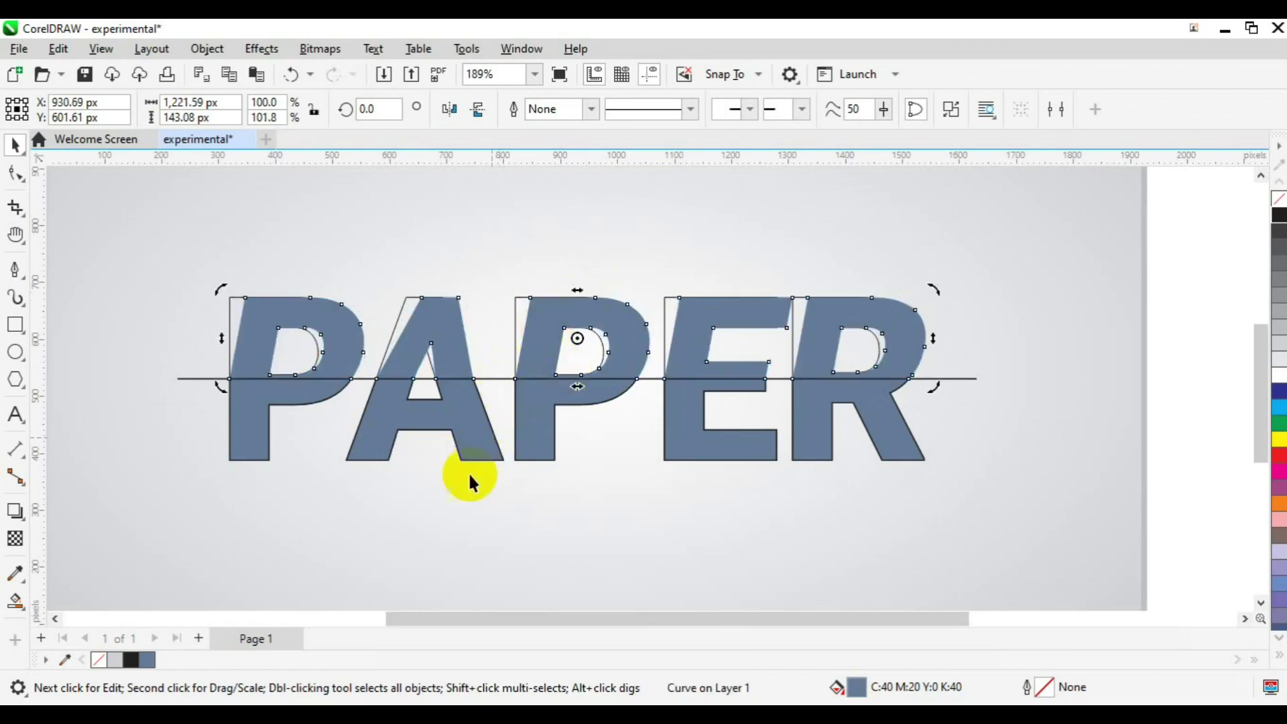
- Remove the outline from the five lower letter halves, weld them into one curve, and undo a test move of it
left_click(259, 455)
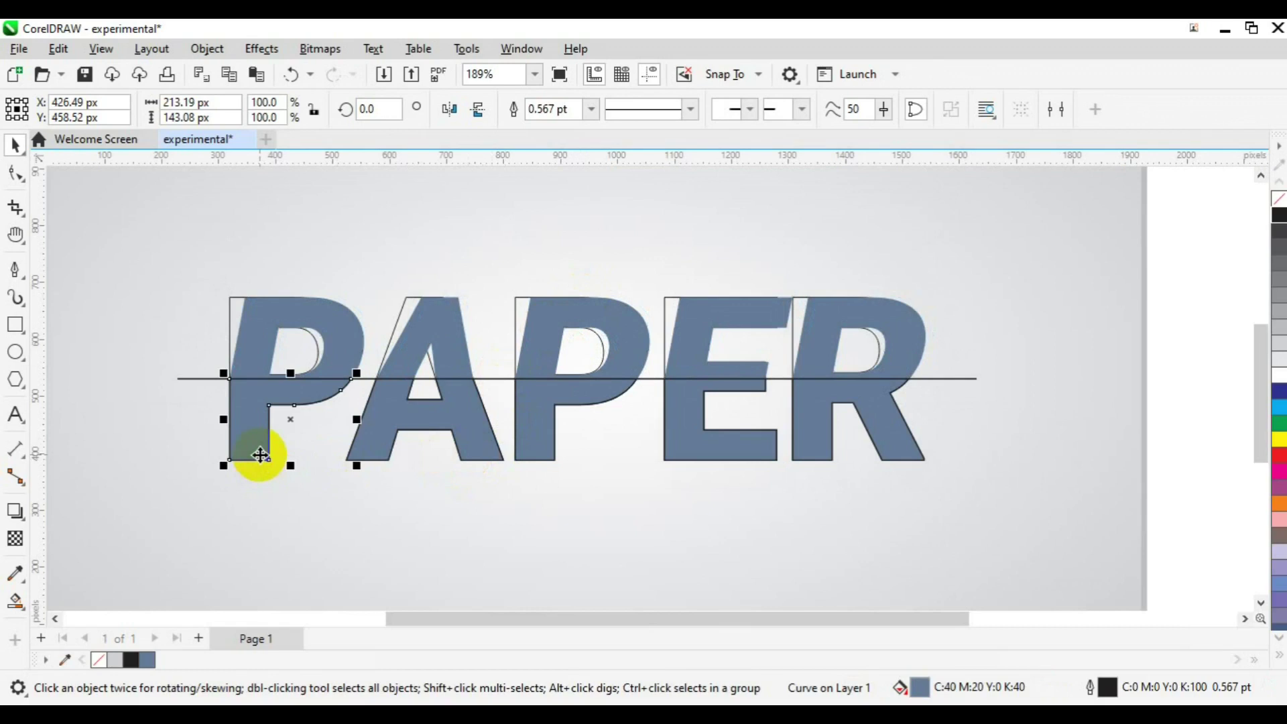
left_click(384, 447)
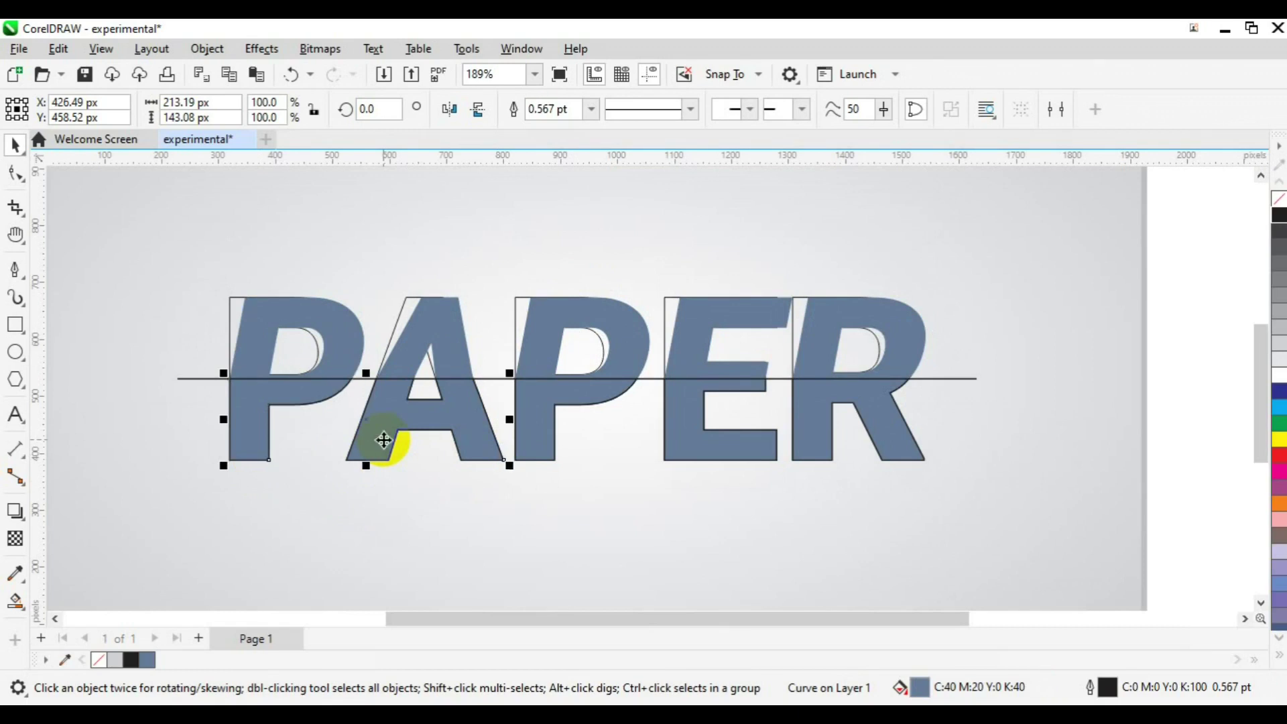
left_click(533, 452, "shift")
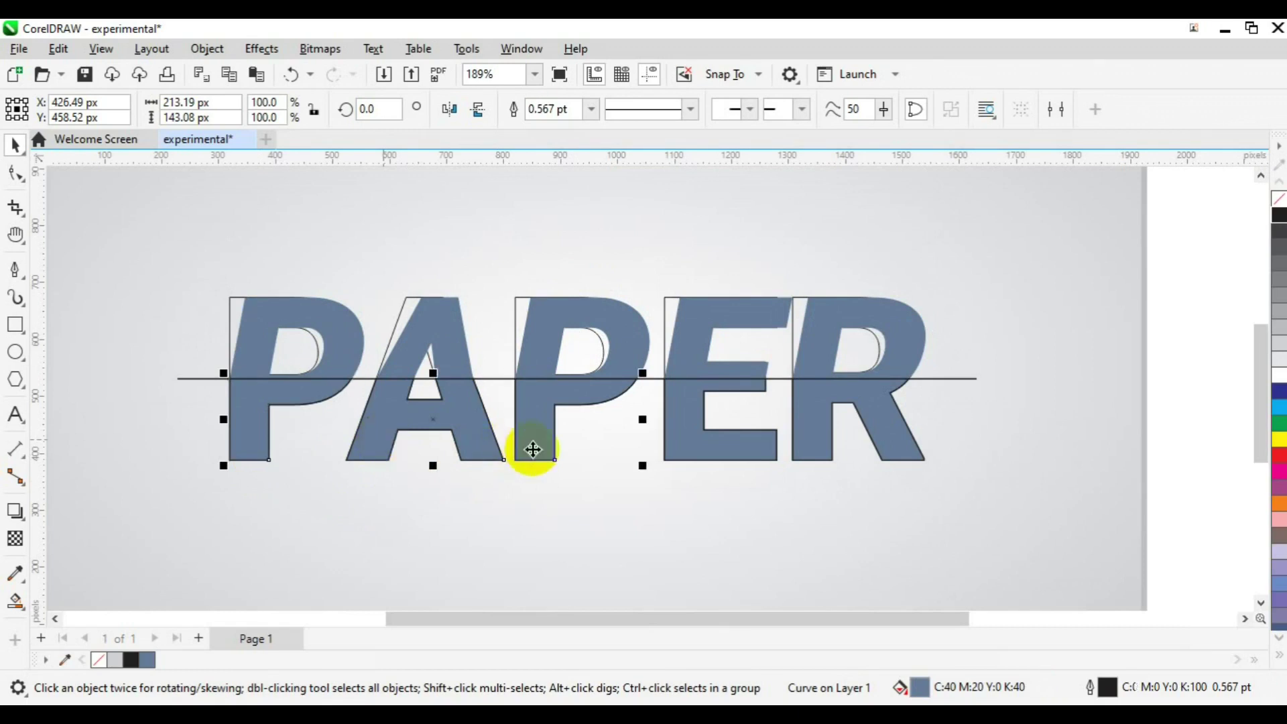
left_click(698, 448, "shift")
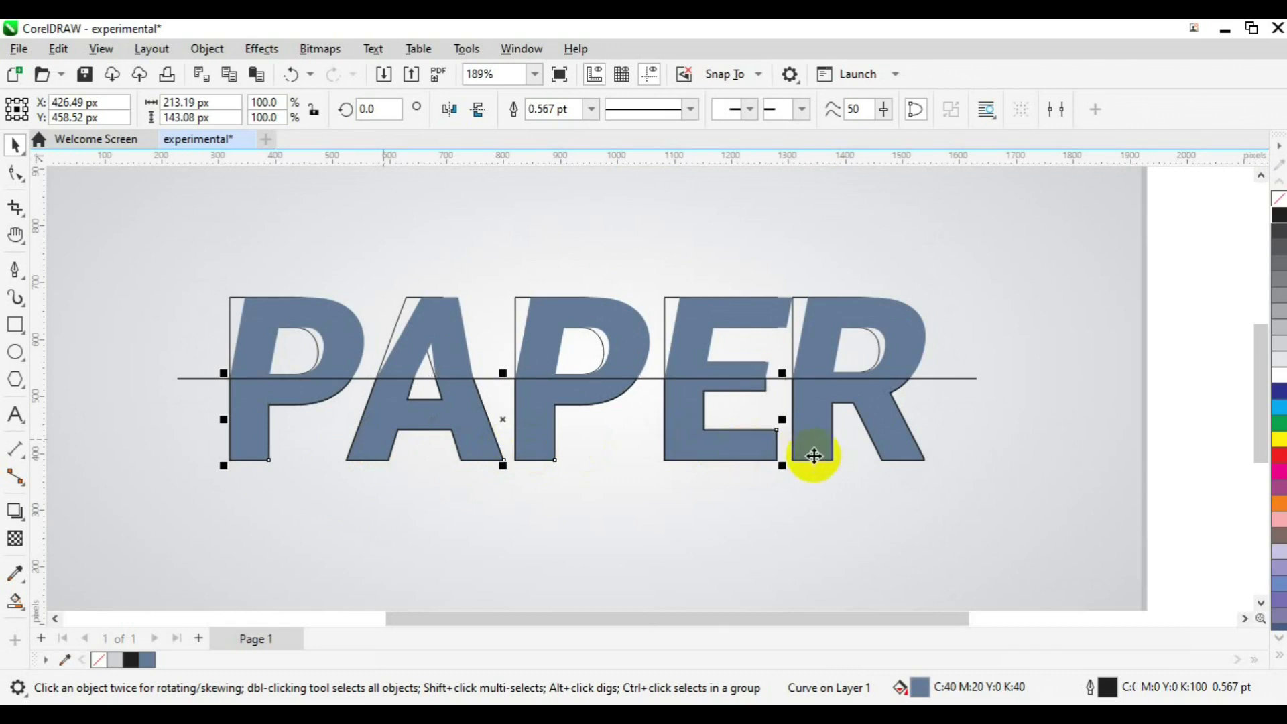
left_click(813, 456, "shift")
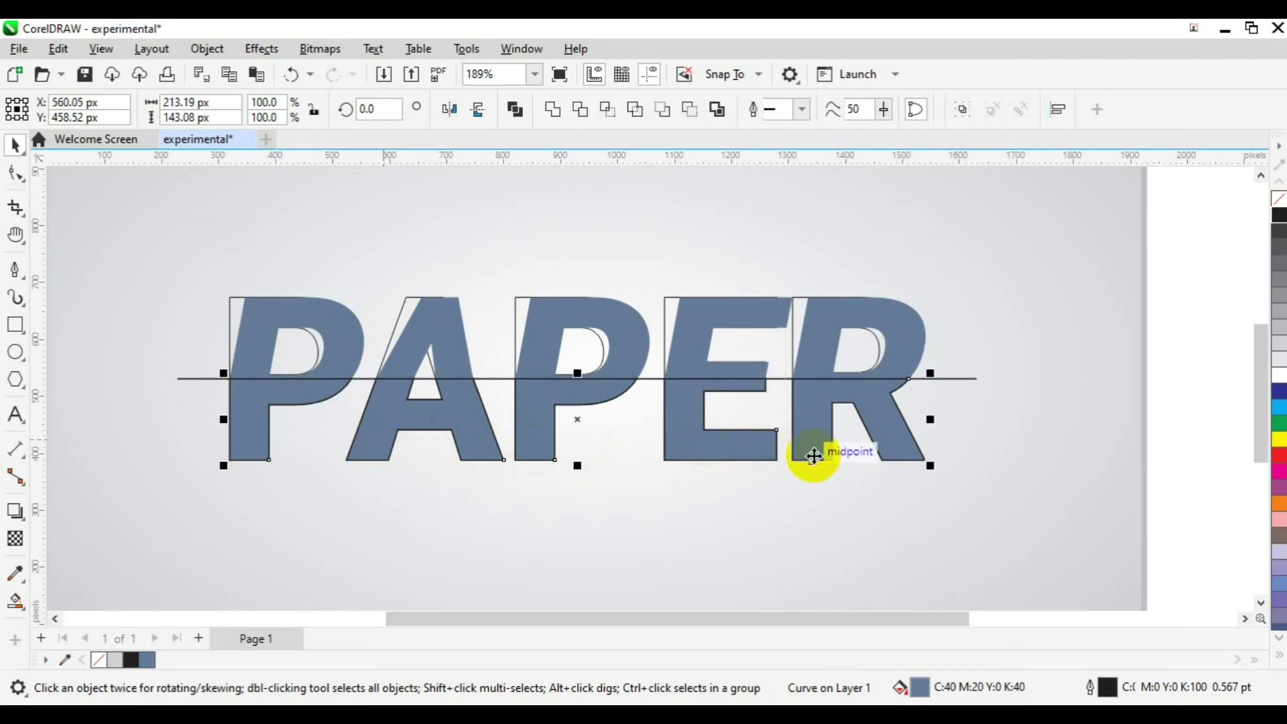
left_click(102, 662)
right_click(102, 664)
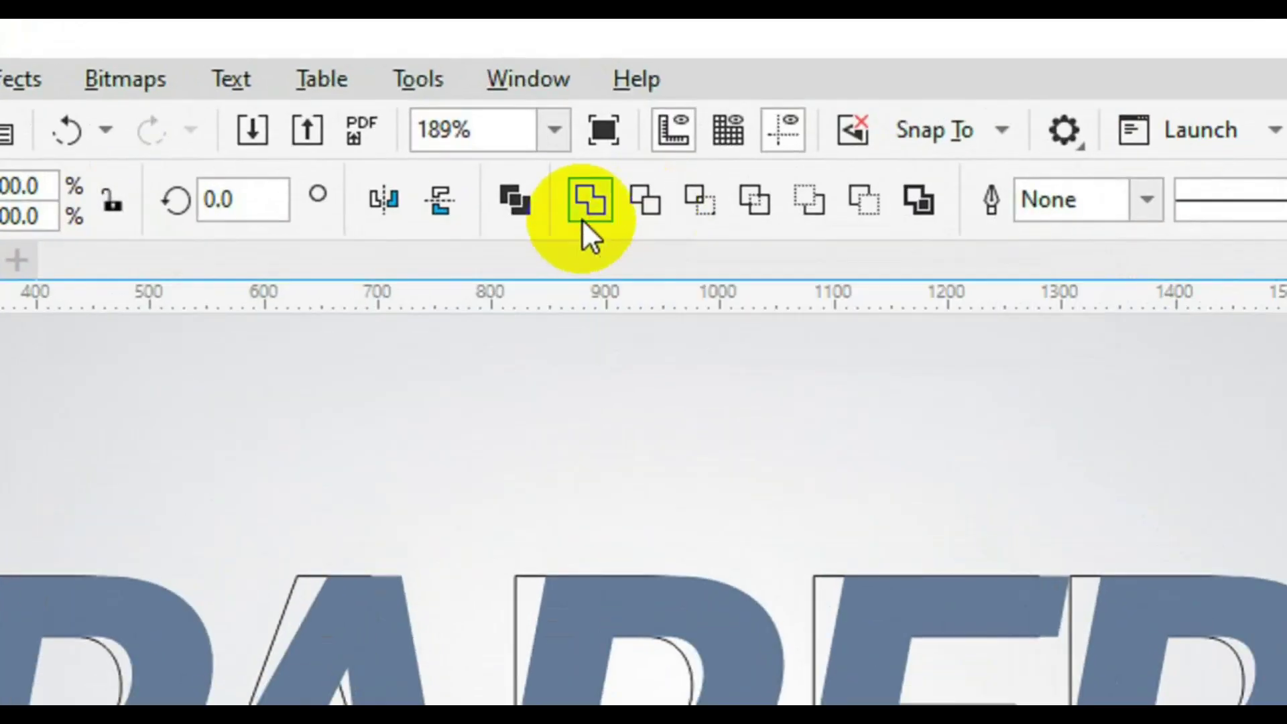
left_click(581, 216)
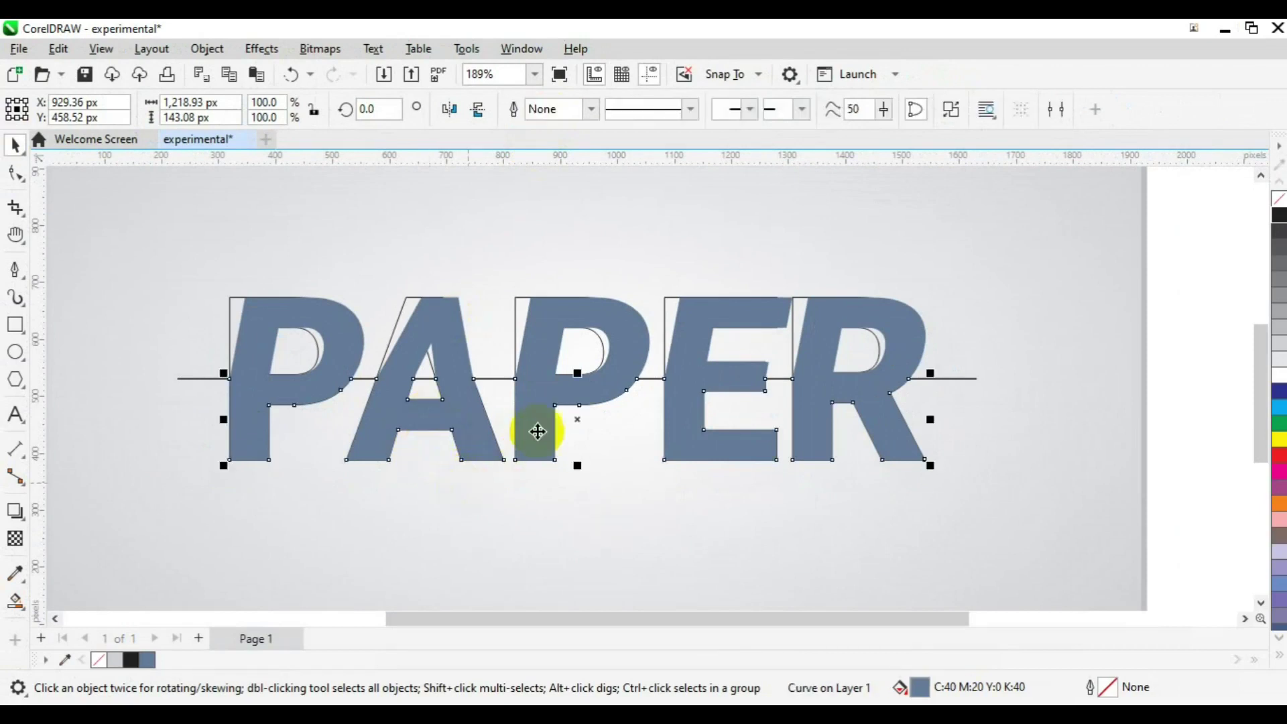
left_click_drag(582, 417, 583, 488)
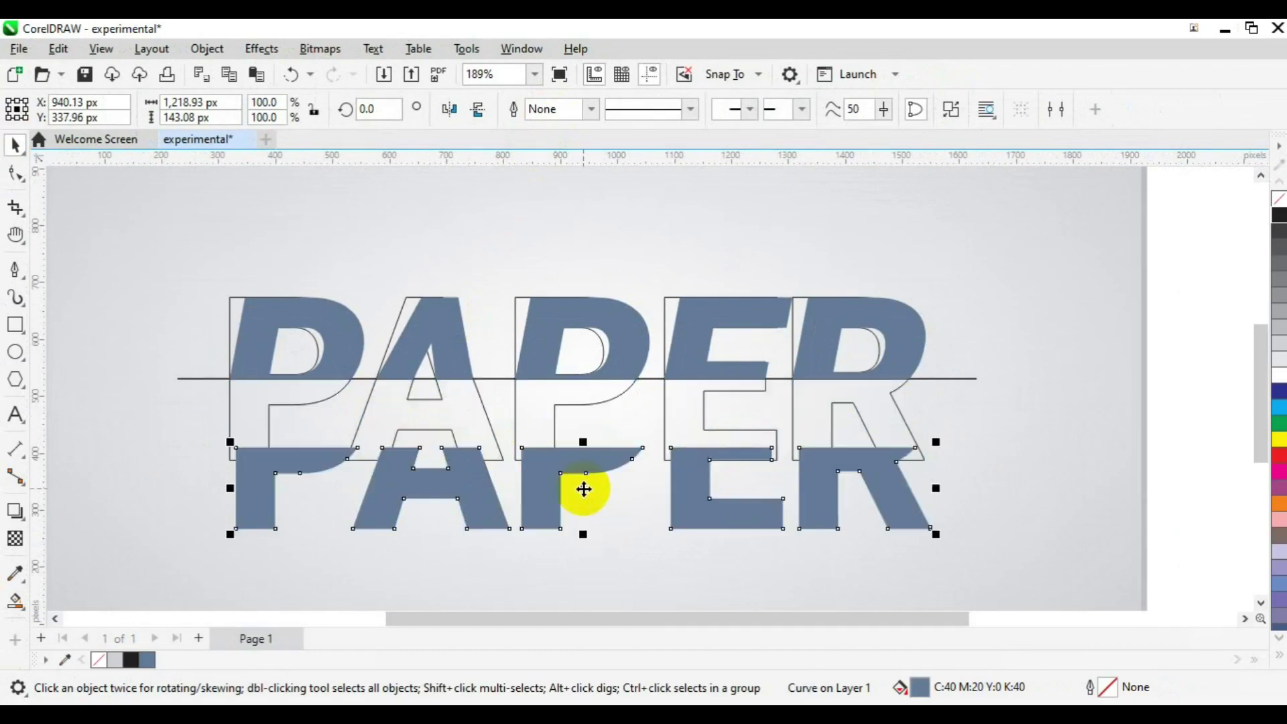
key("ctrl+z")
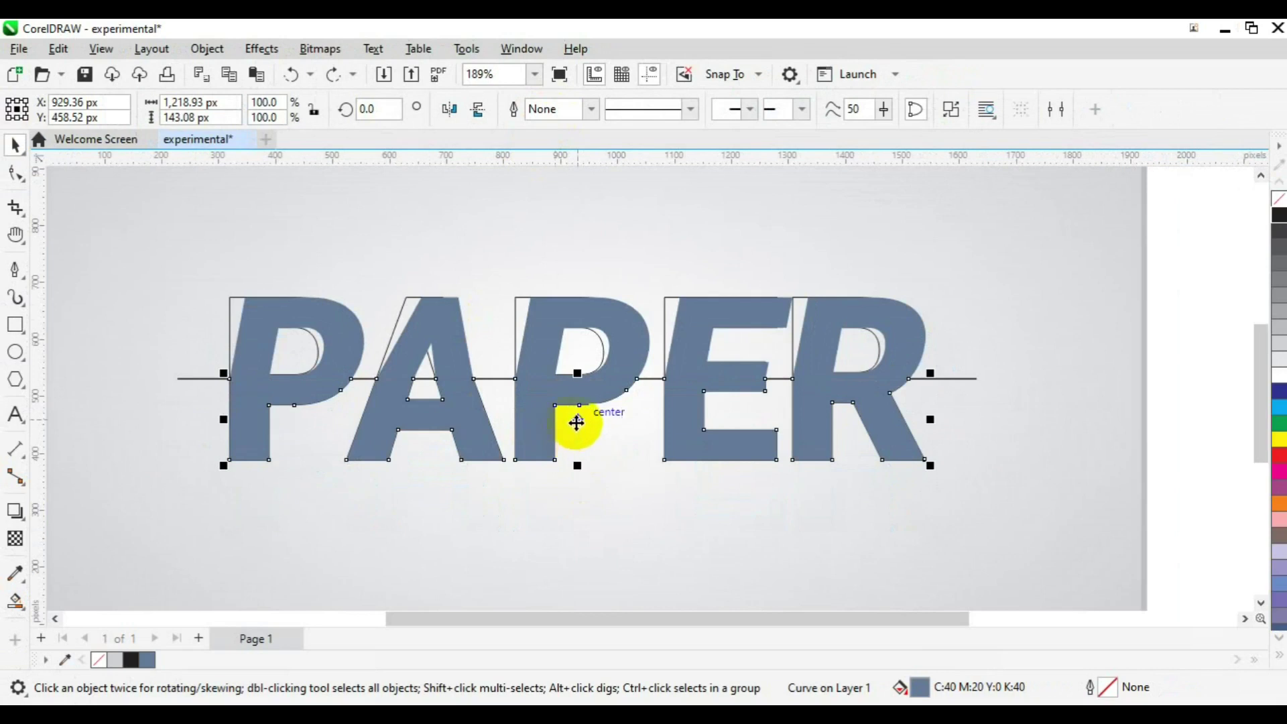
- Skew the welded lower halves so their bottoms lean slightly to the right, and delete the horizontal dividing line
left_click(577, 423)
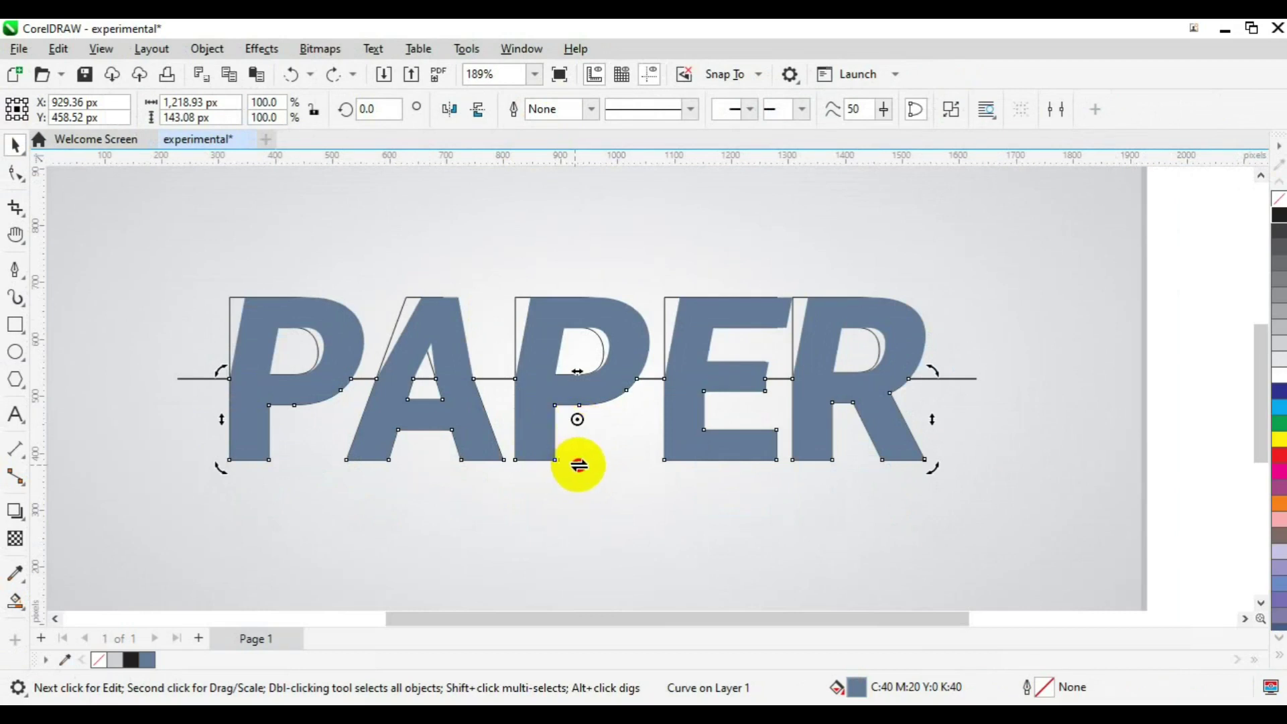
left_click_drag(579, 464, 588, 466)
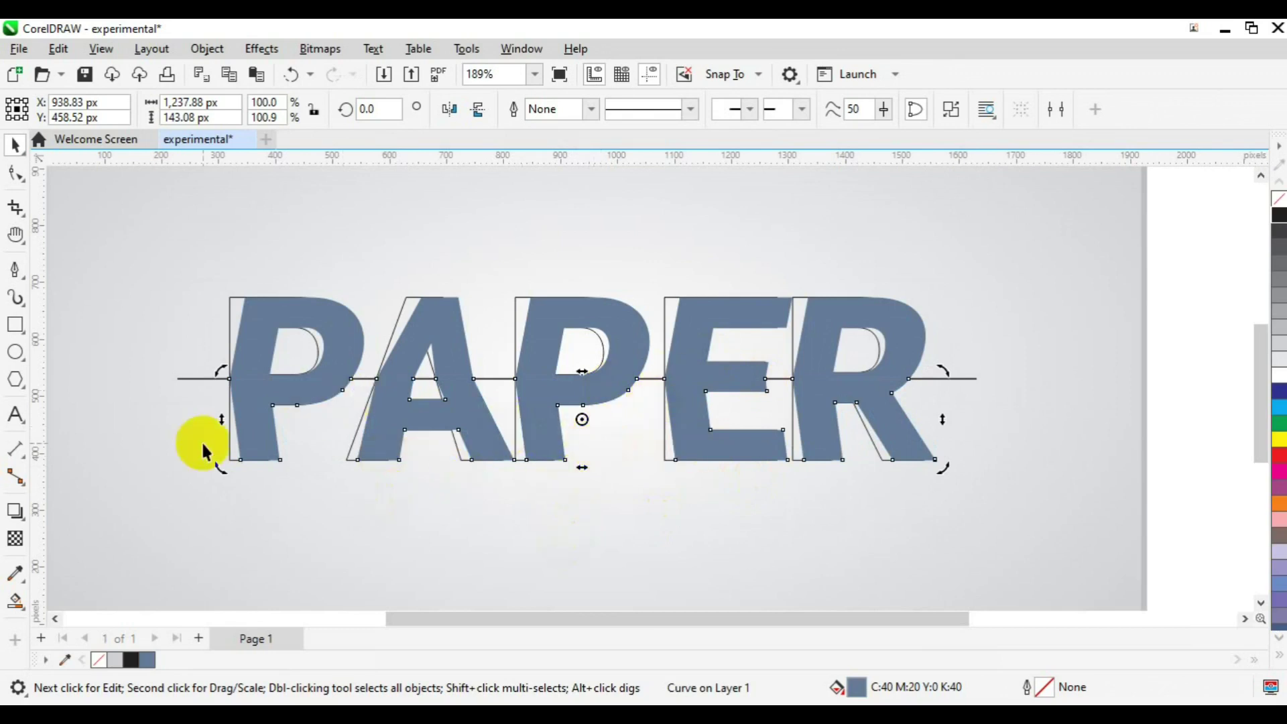
left_click(183, 379)
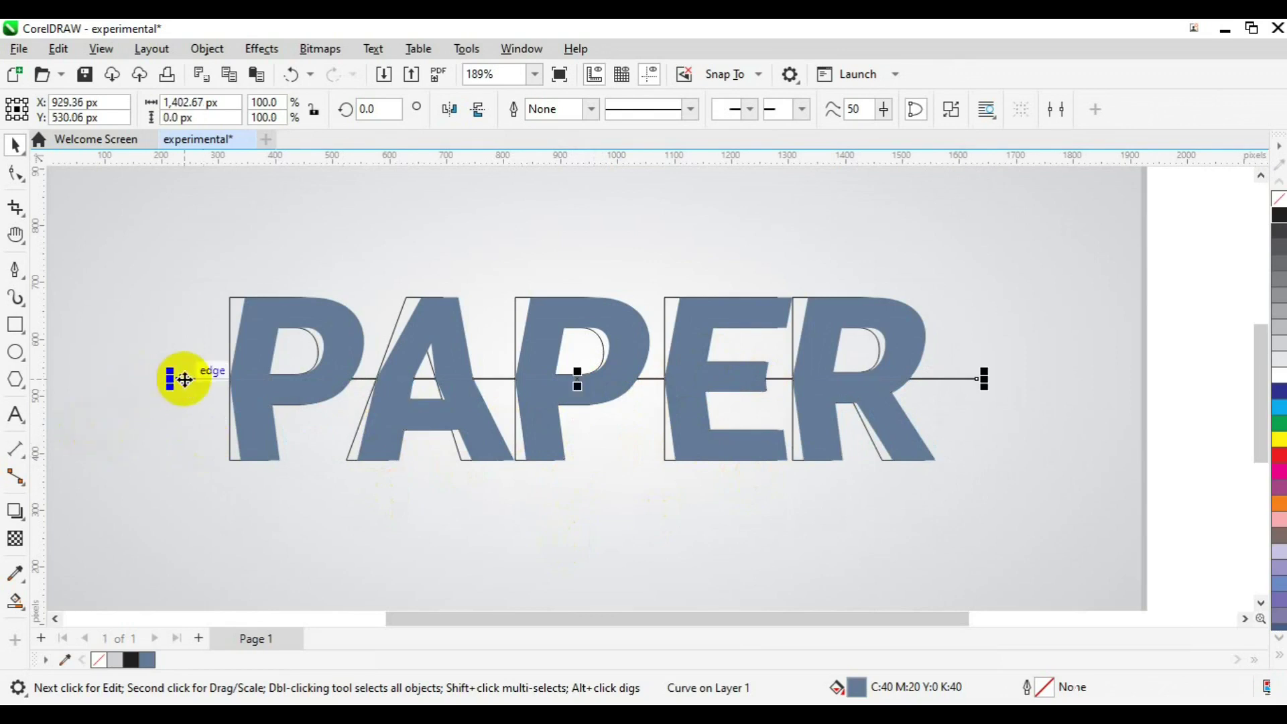
key("Delete")
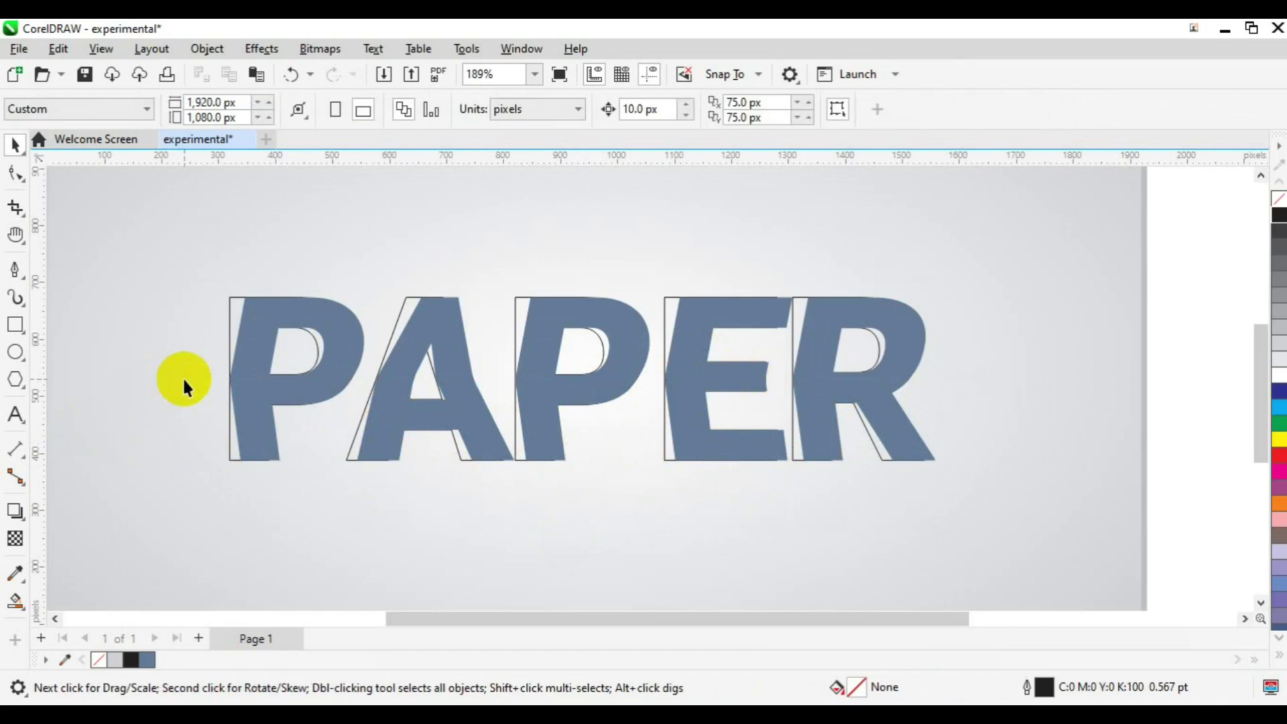
- Fill the original PAPER text with orange (C0 M60 Y100 K0), keep it behind the letter halves, and remove its outline
left_click(233, 300)
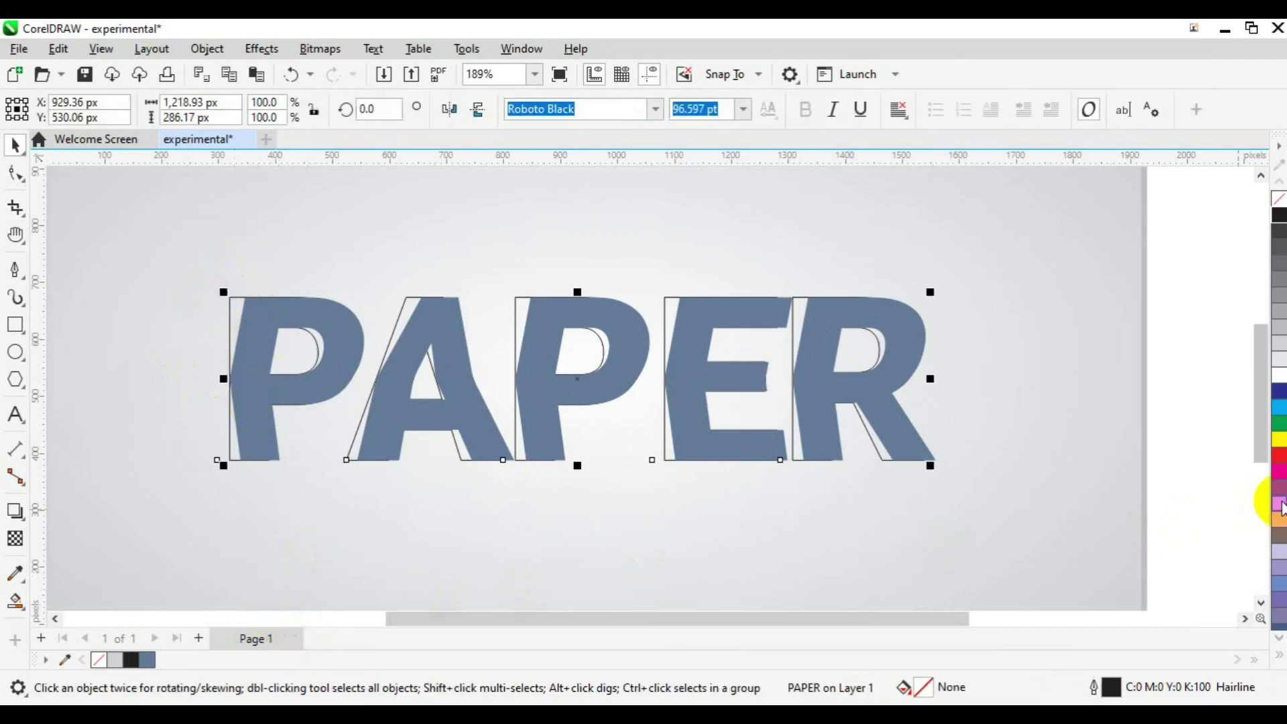
left_click(1282, 508)
left_click(1280, 504)
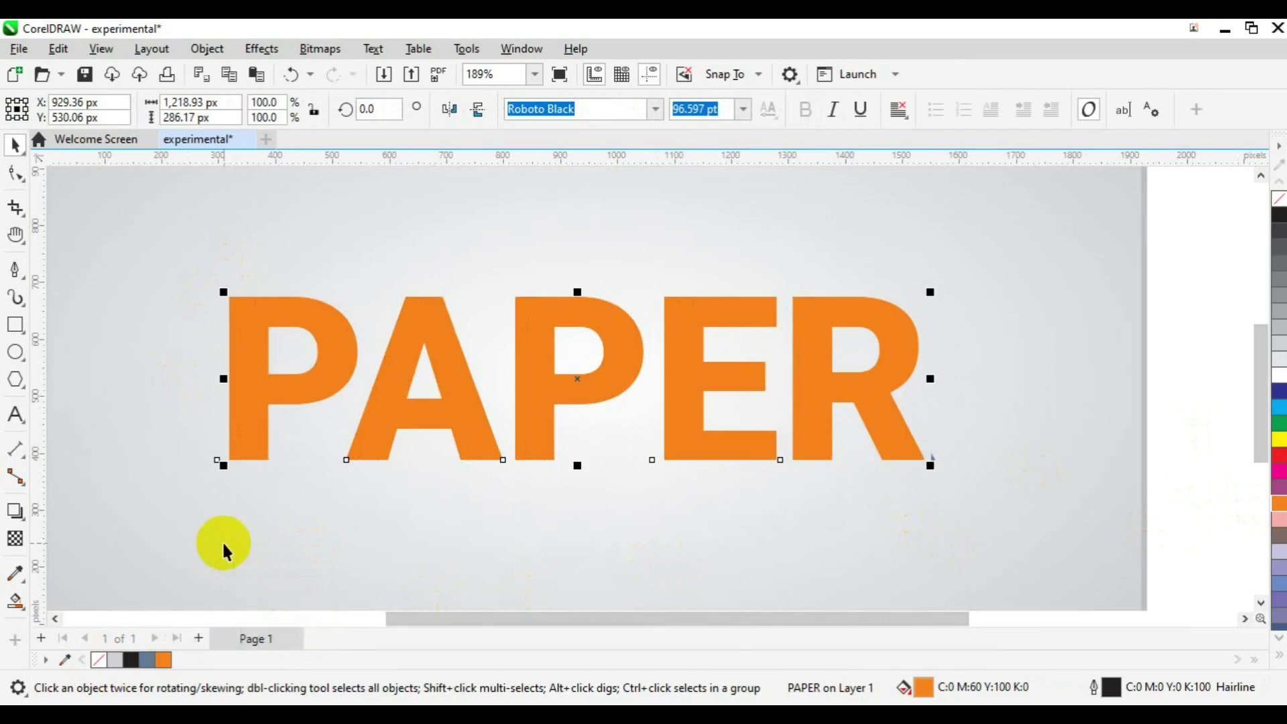
key("ctrl+z")
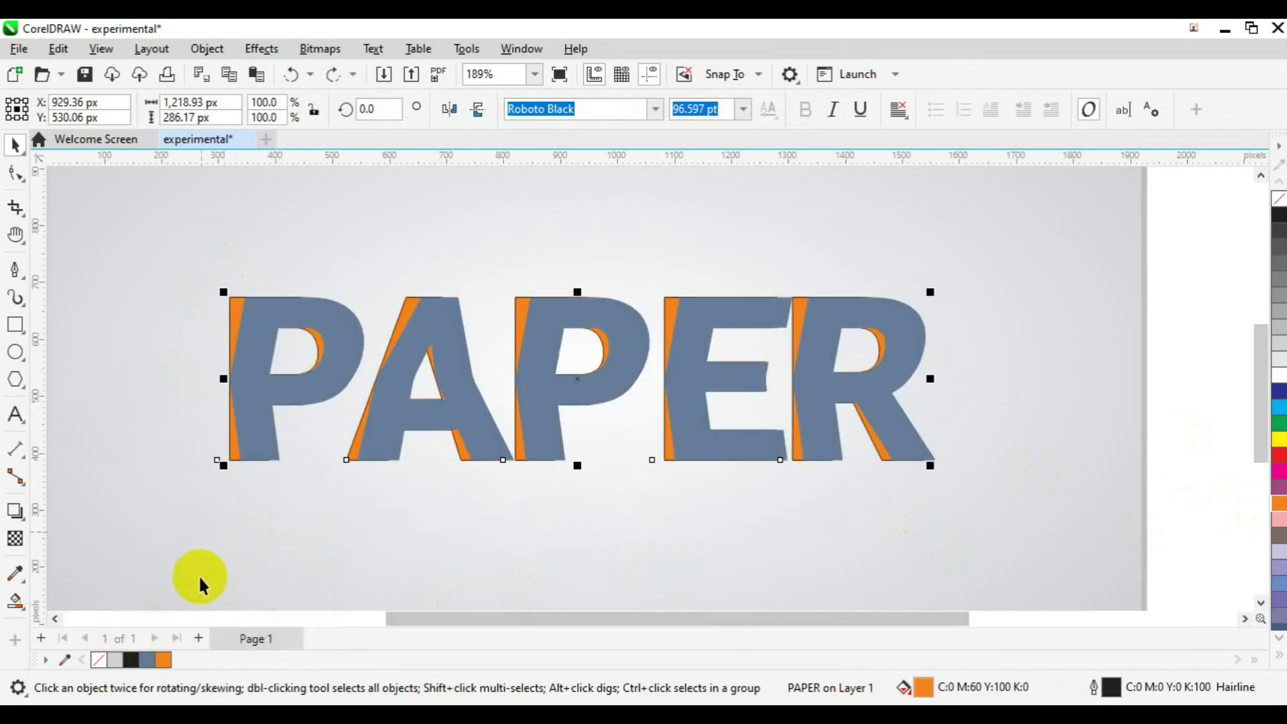
left_click(101, 659)
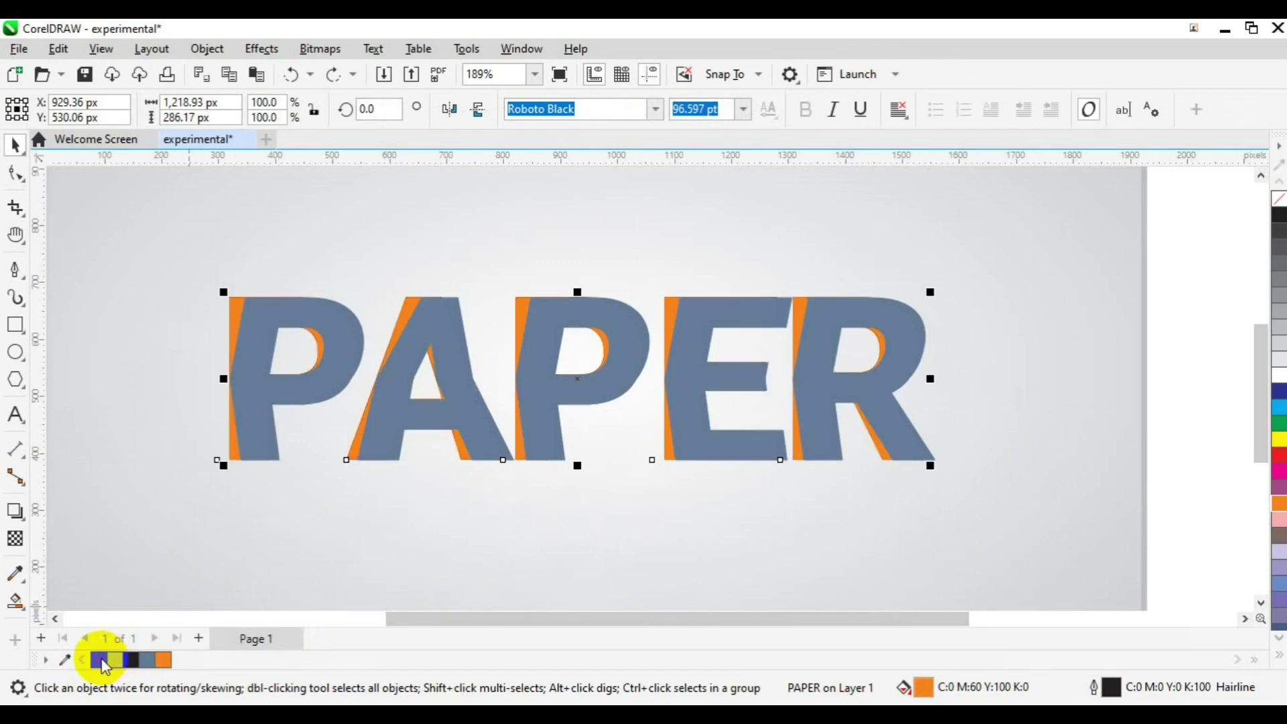
- Fill the upper letter halves with a very light grey and the lower halves with 30% black
left_click(583, 454)
scroll(583, 454, "right", 1)
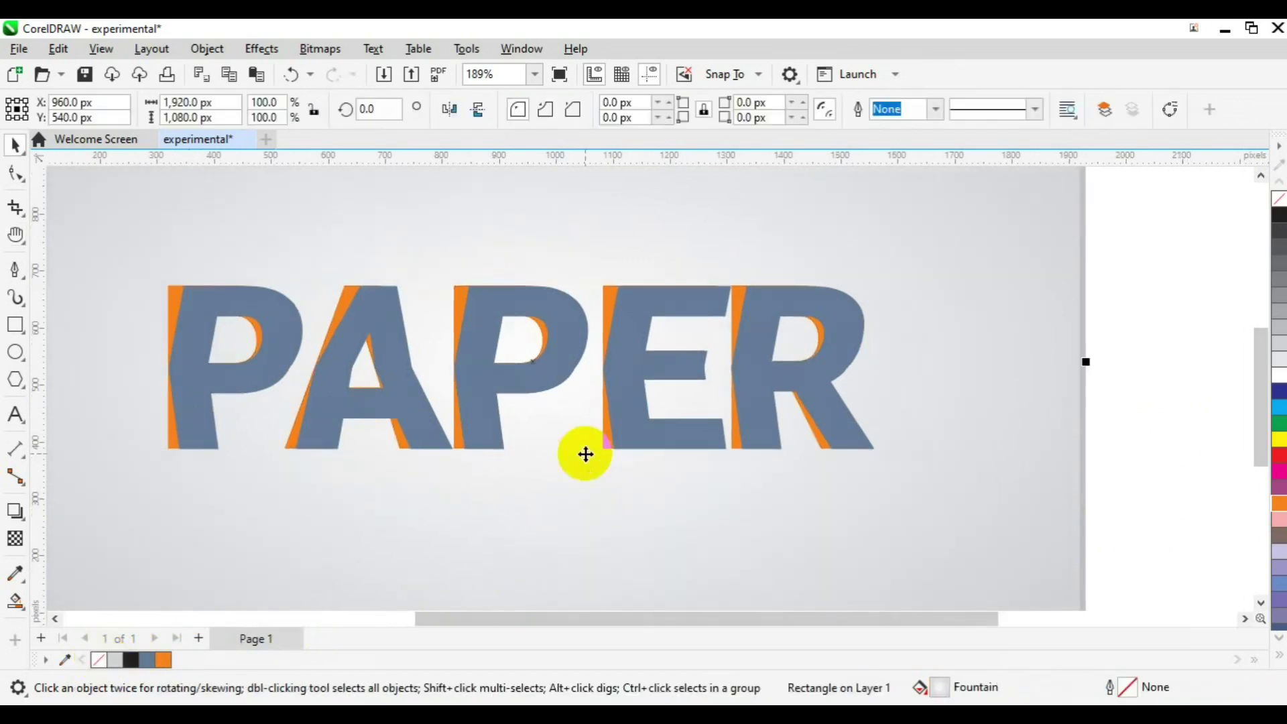
key("Tab")
scroll(936, 448, "down", 1)
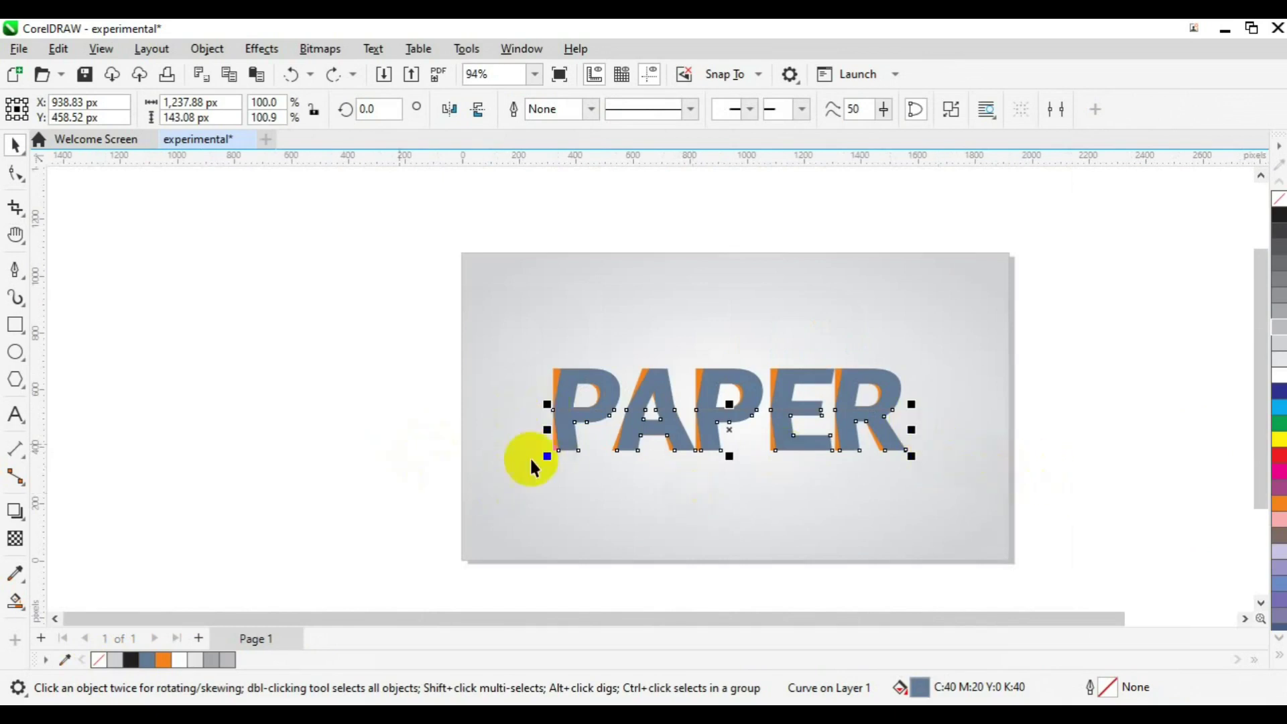
left_click(573, 450)
left_click(567, 399)
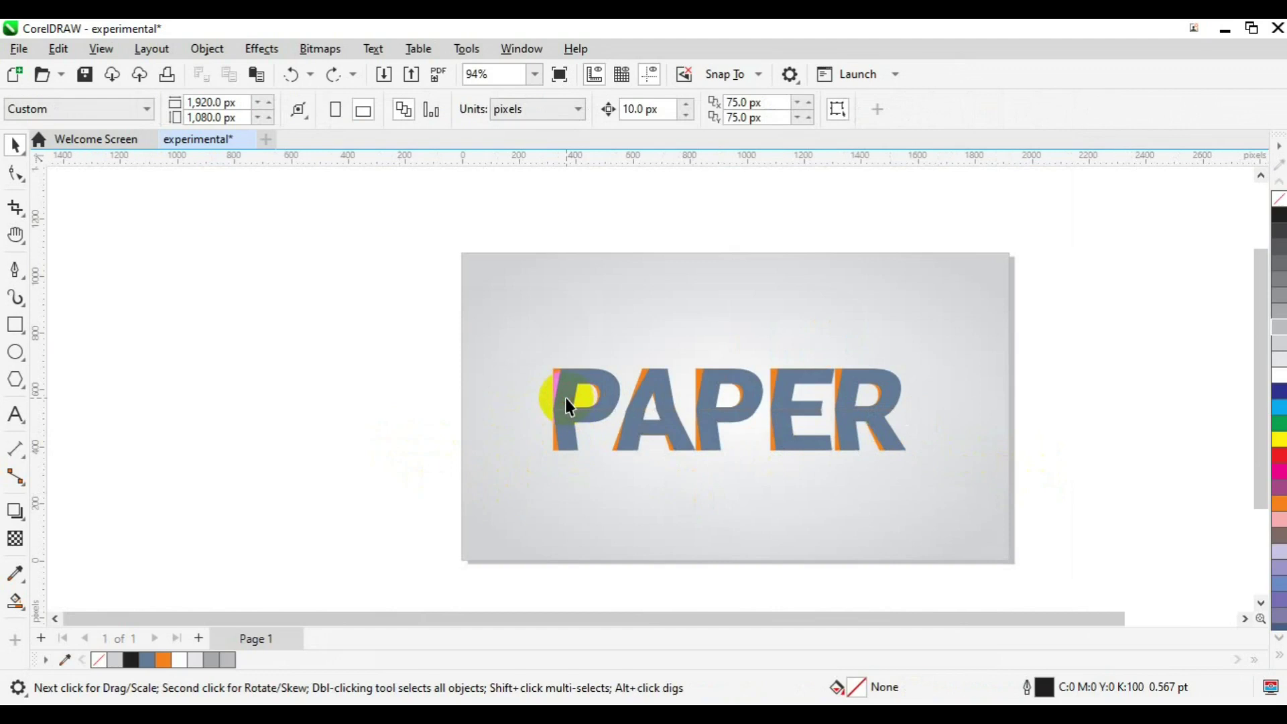
left_click(566, 398)
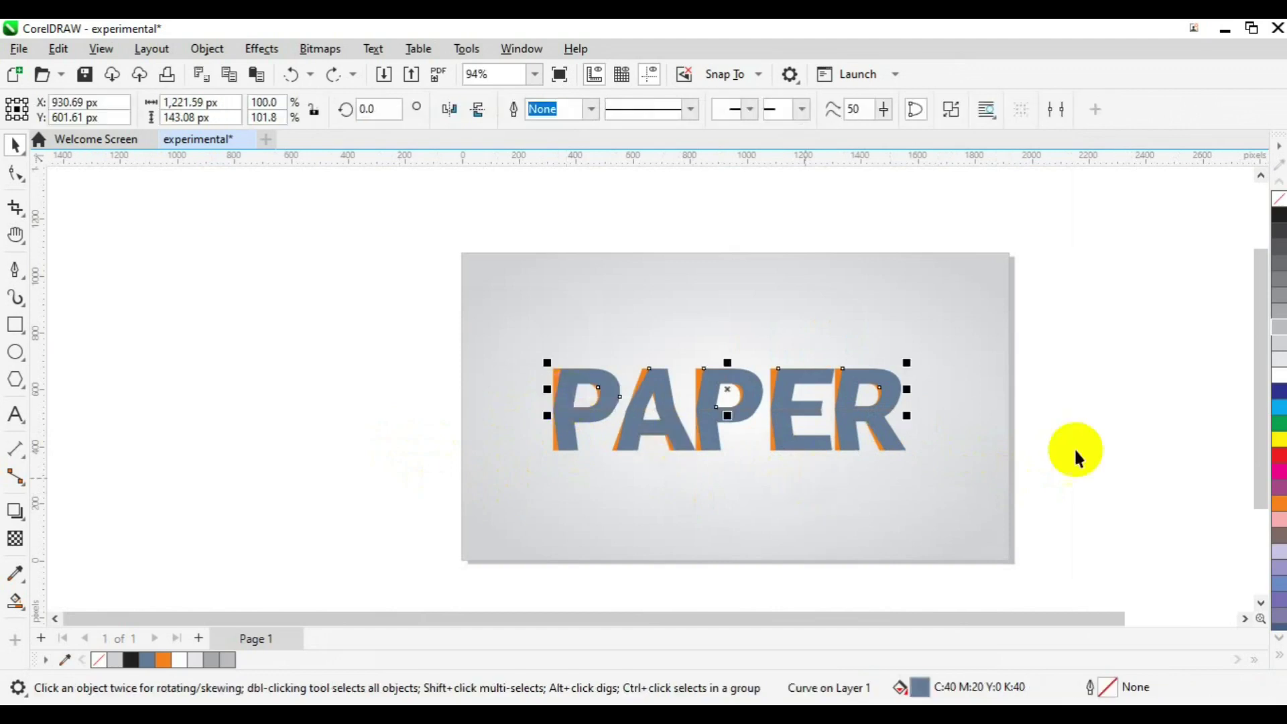
left_click(1279, 362)
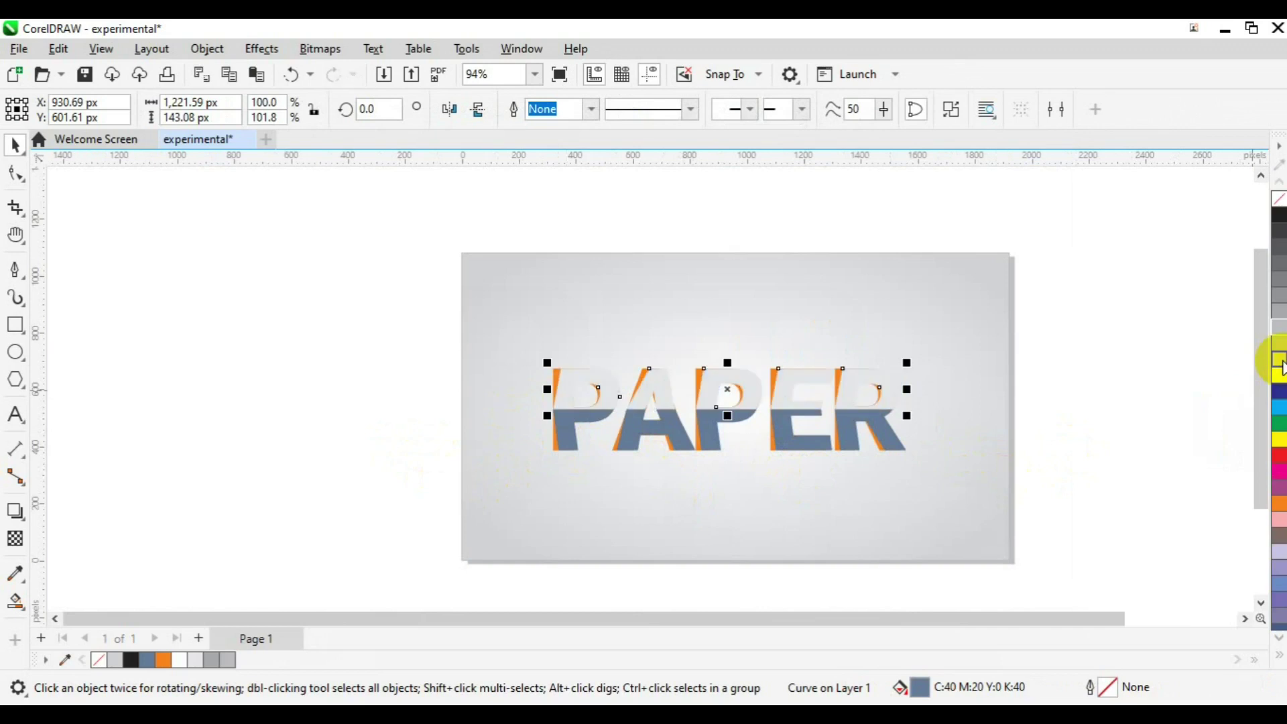
left_click(791, 446)
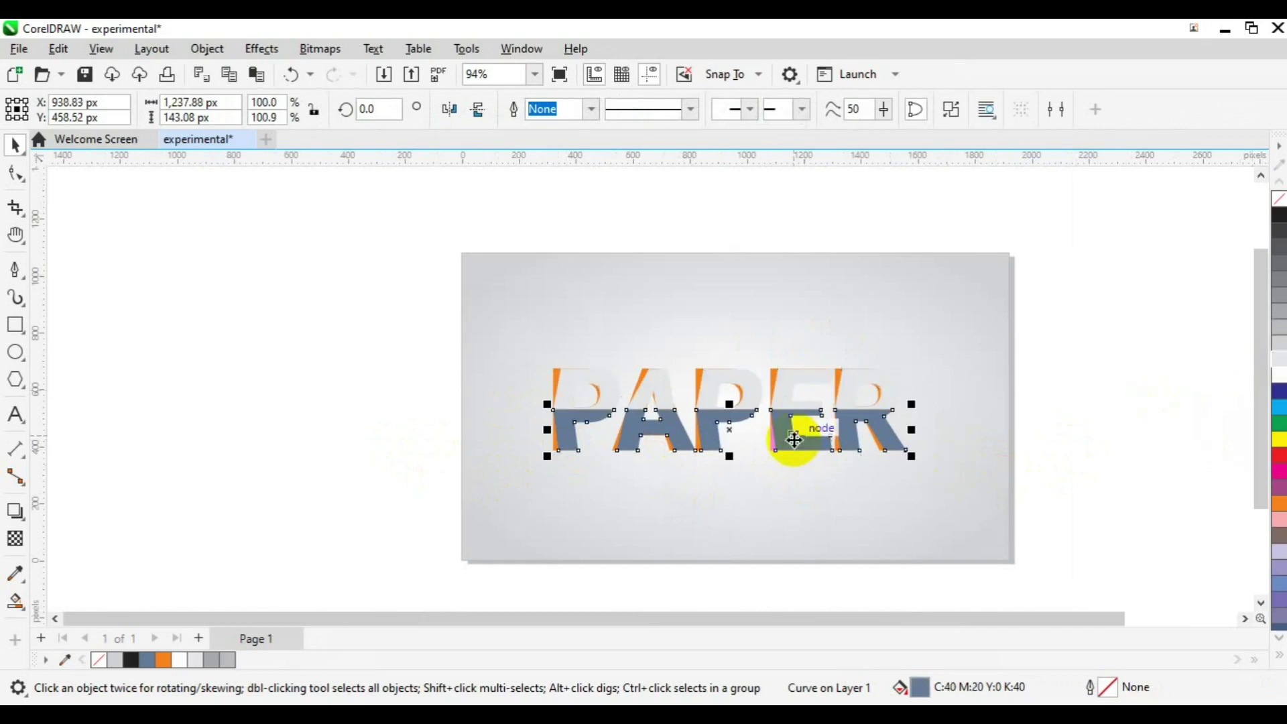
left_click(1281, 334)
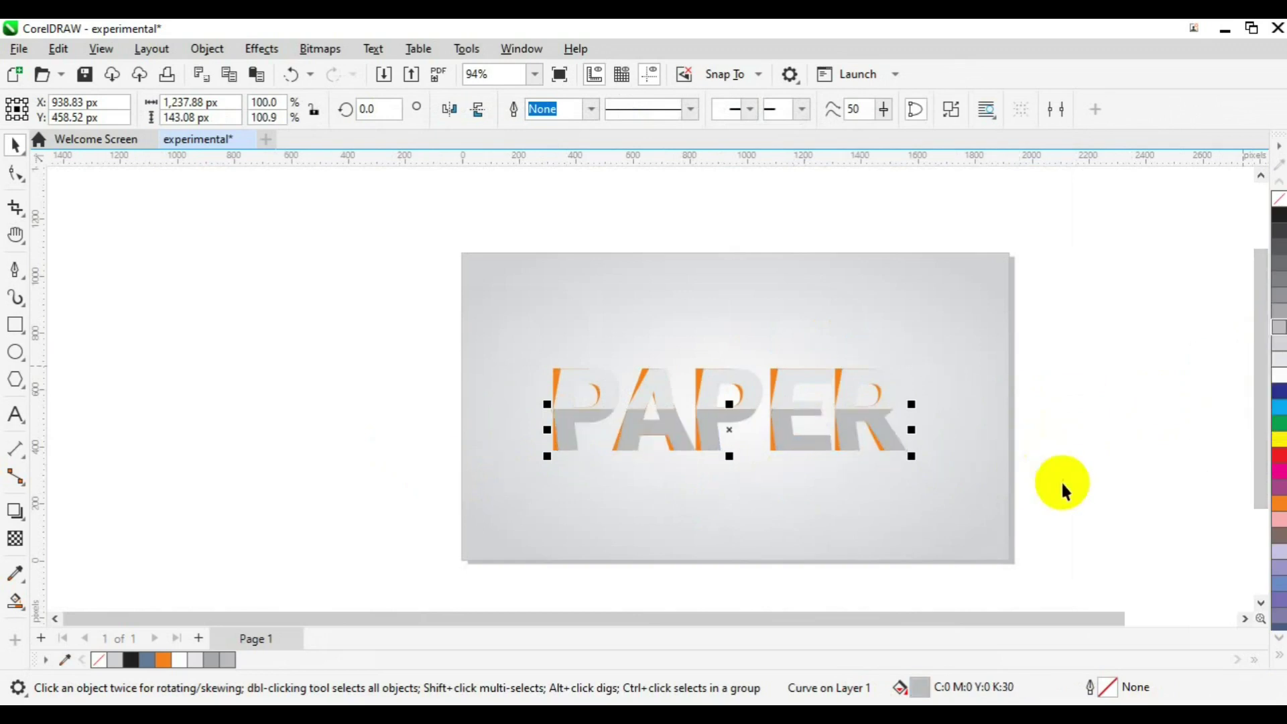
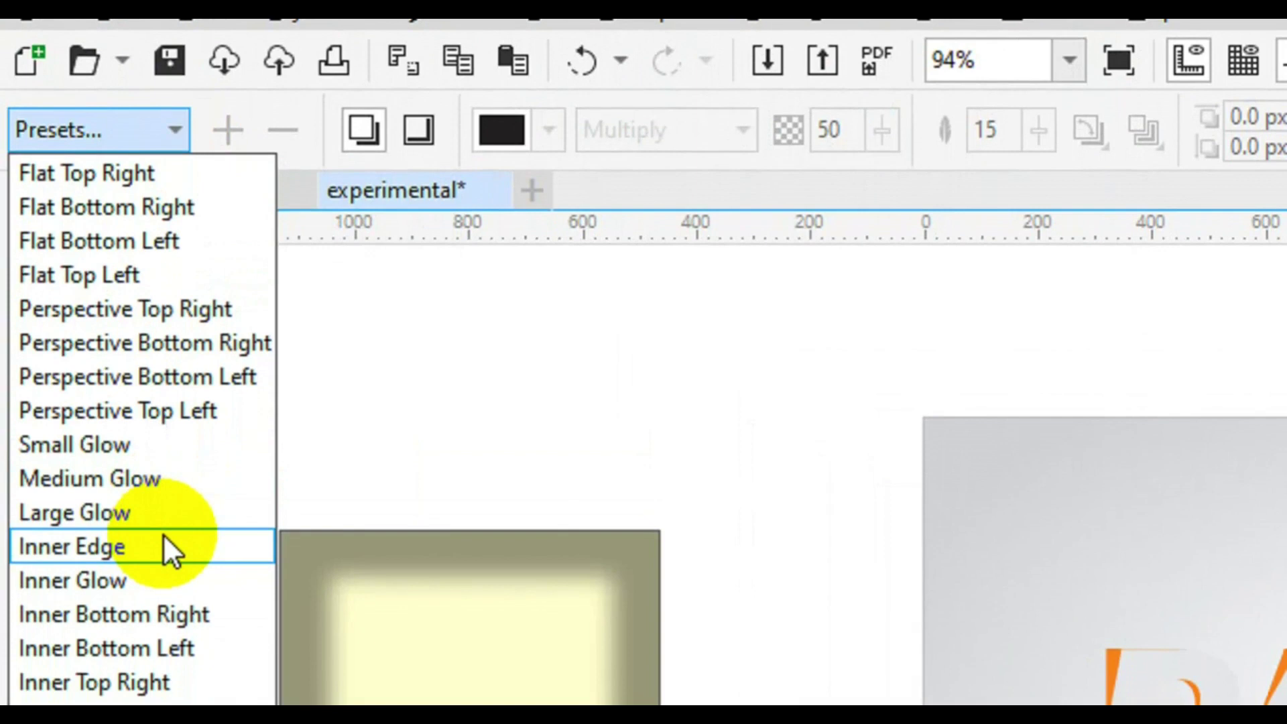
- Apply the Inner Edge inner shadow preset to the original PAPER text with orange (C0 M60 Y100 K0) shadow colour and Normal merge mode
left_click(163, 534)
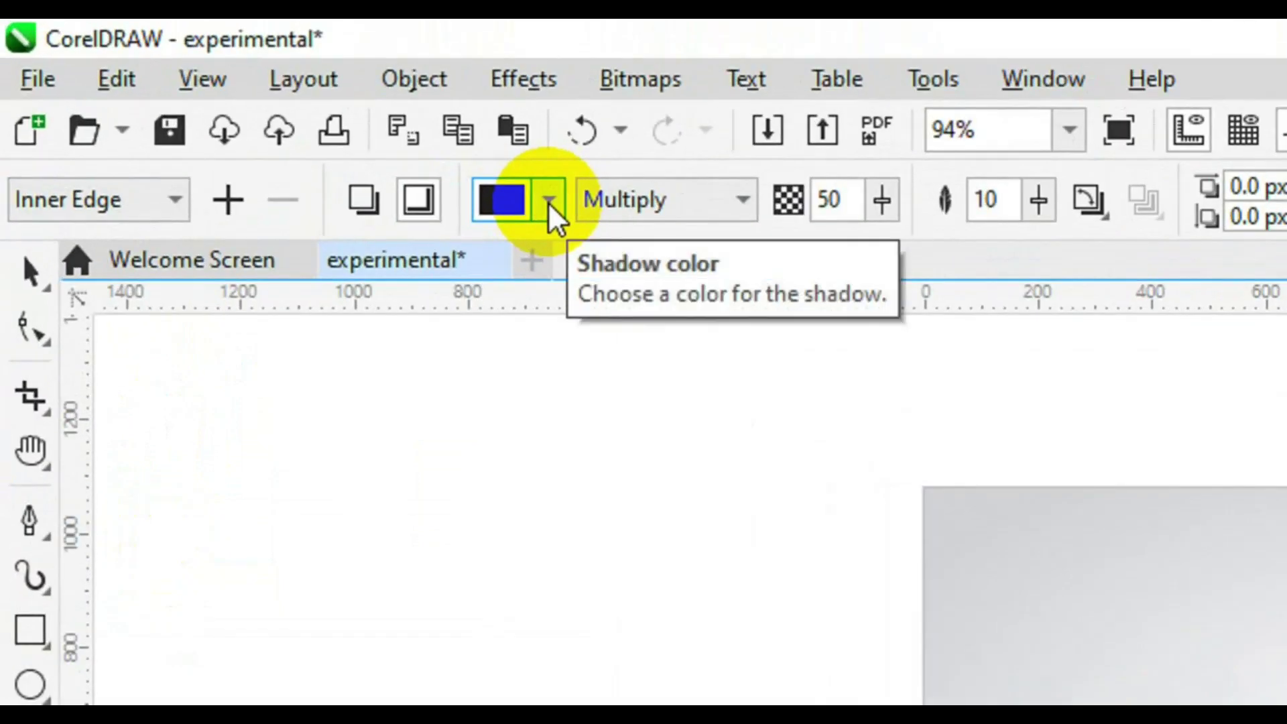
left_click(548, 202)
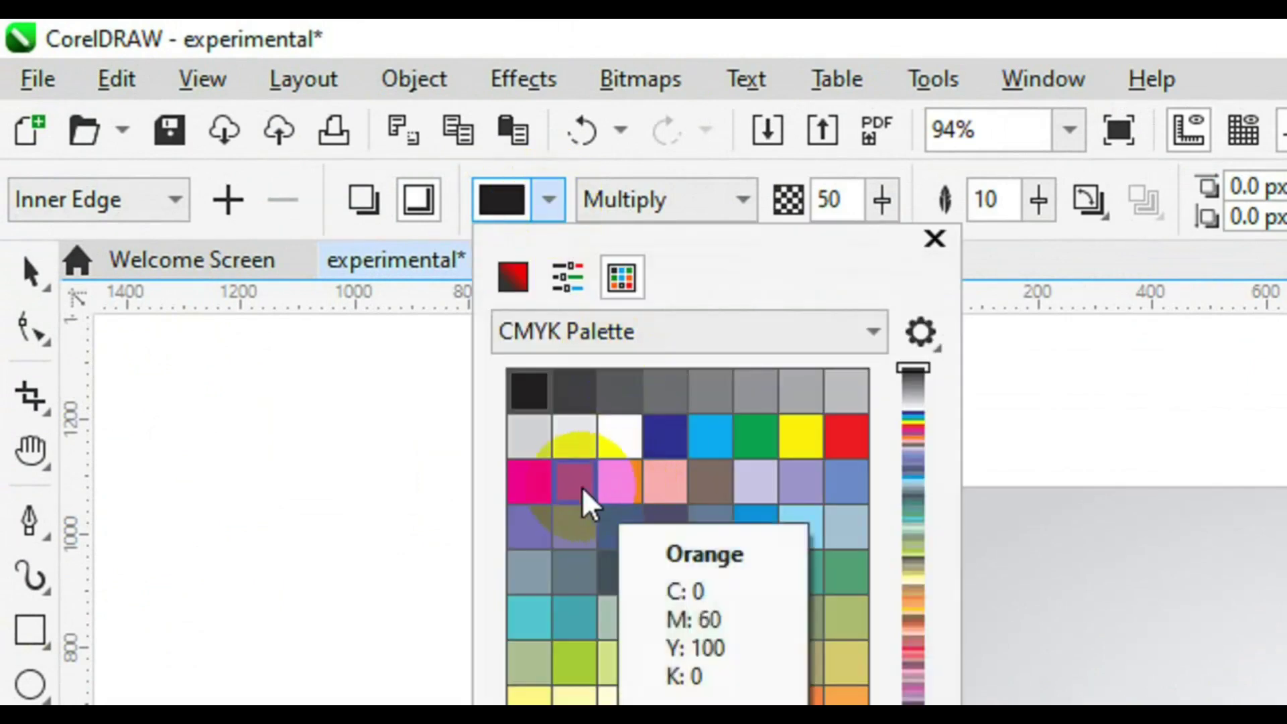
left_click(631, 476)
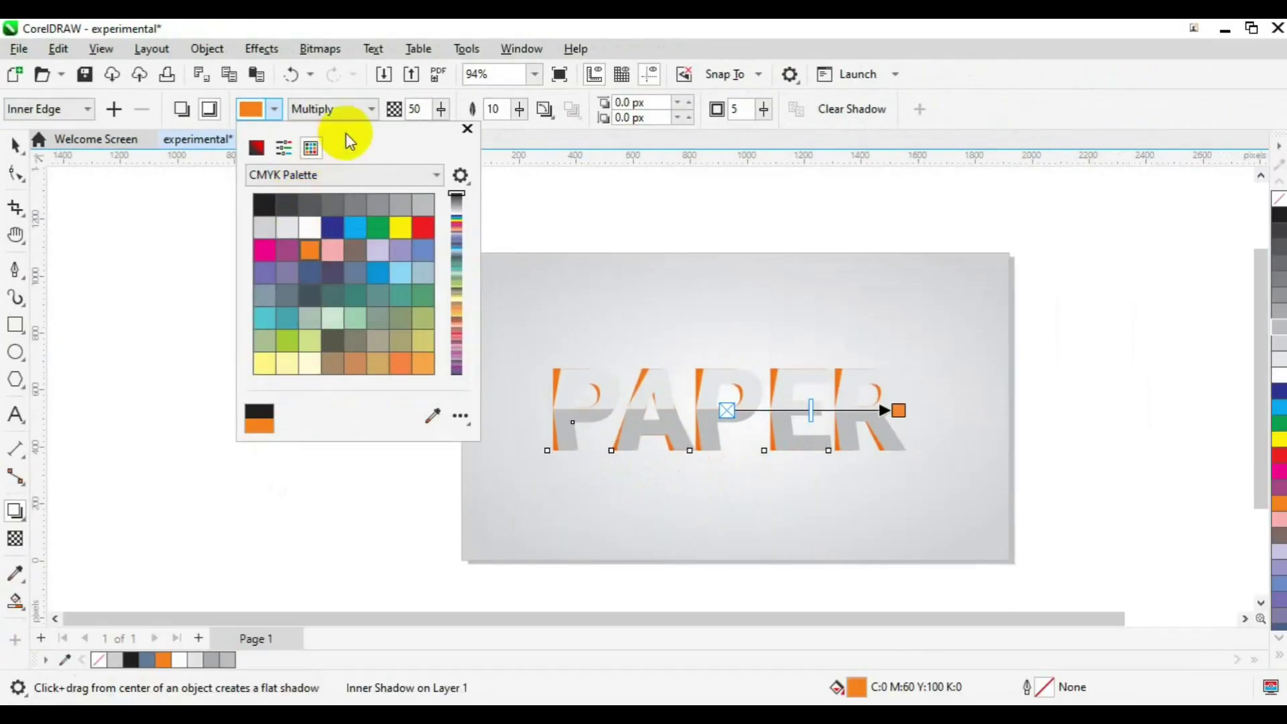
left_click(371, 111)
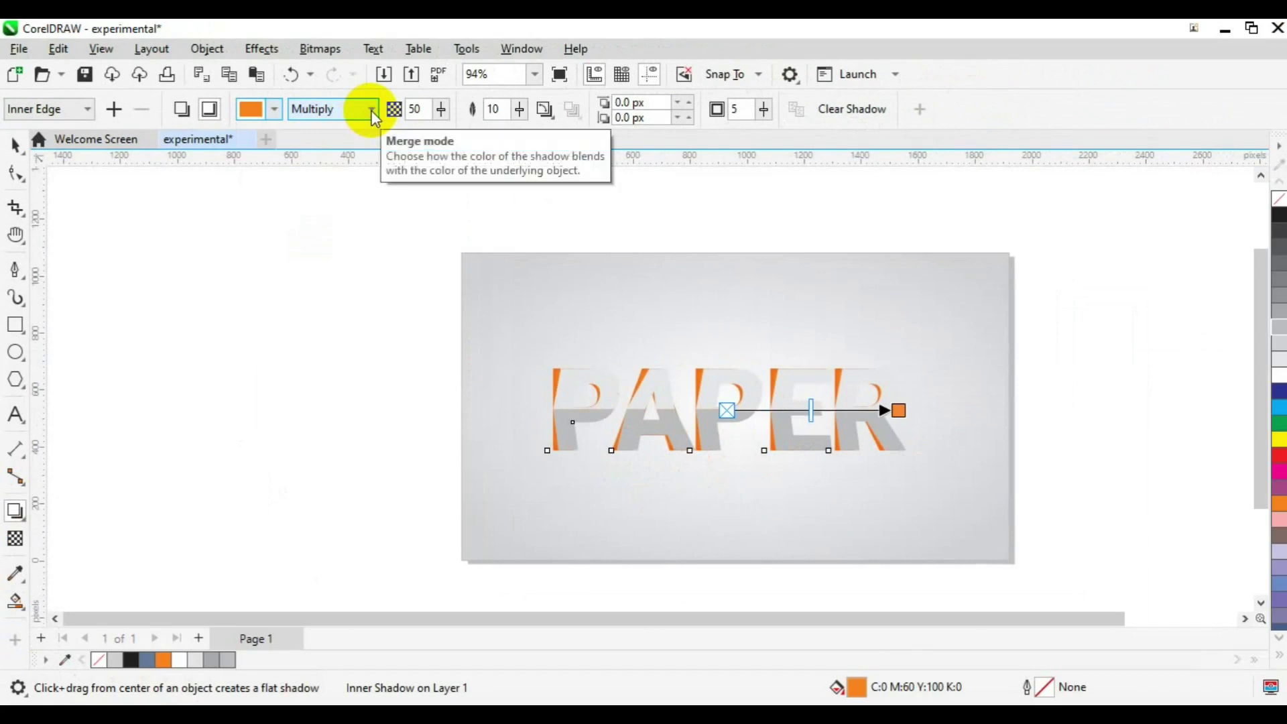
left_click(371, 111)
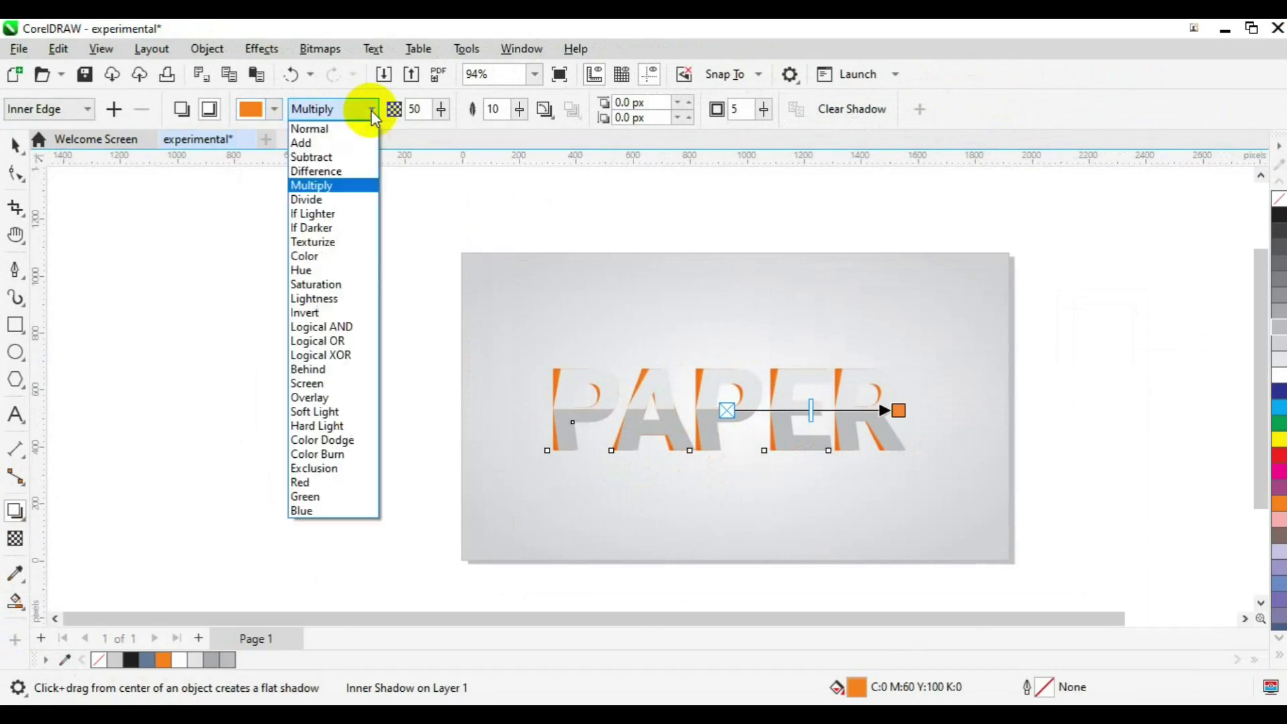
left_click(356, 129)
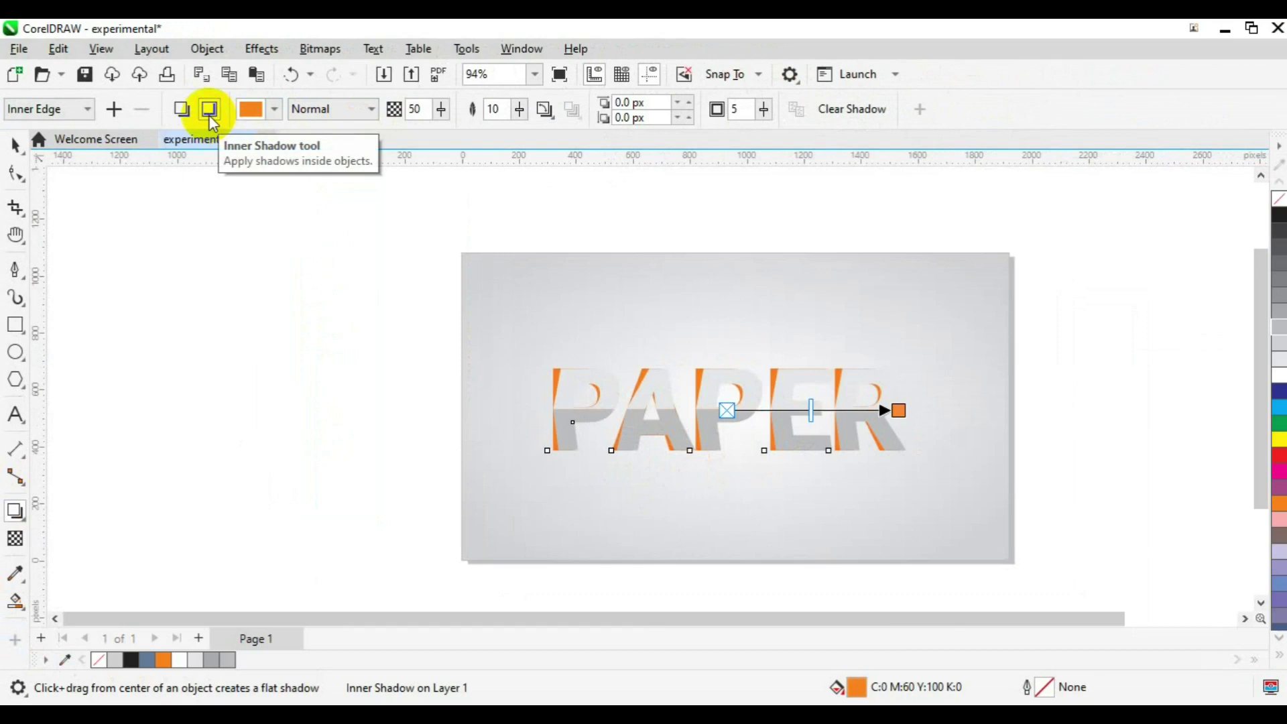
- Set the text's inner shadow to opacity 64, feathering 27 and width 20
left_click(441, 122)
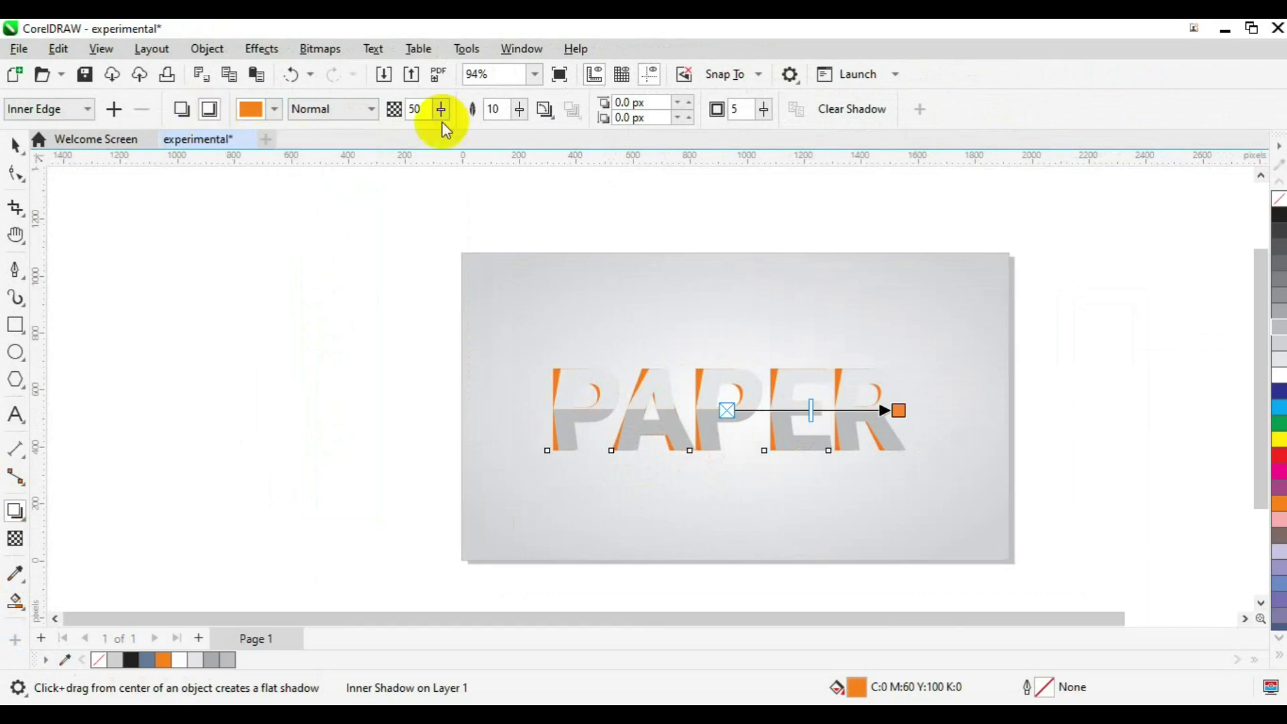
left_click_drag(442, 129, 454, 131)
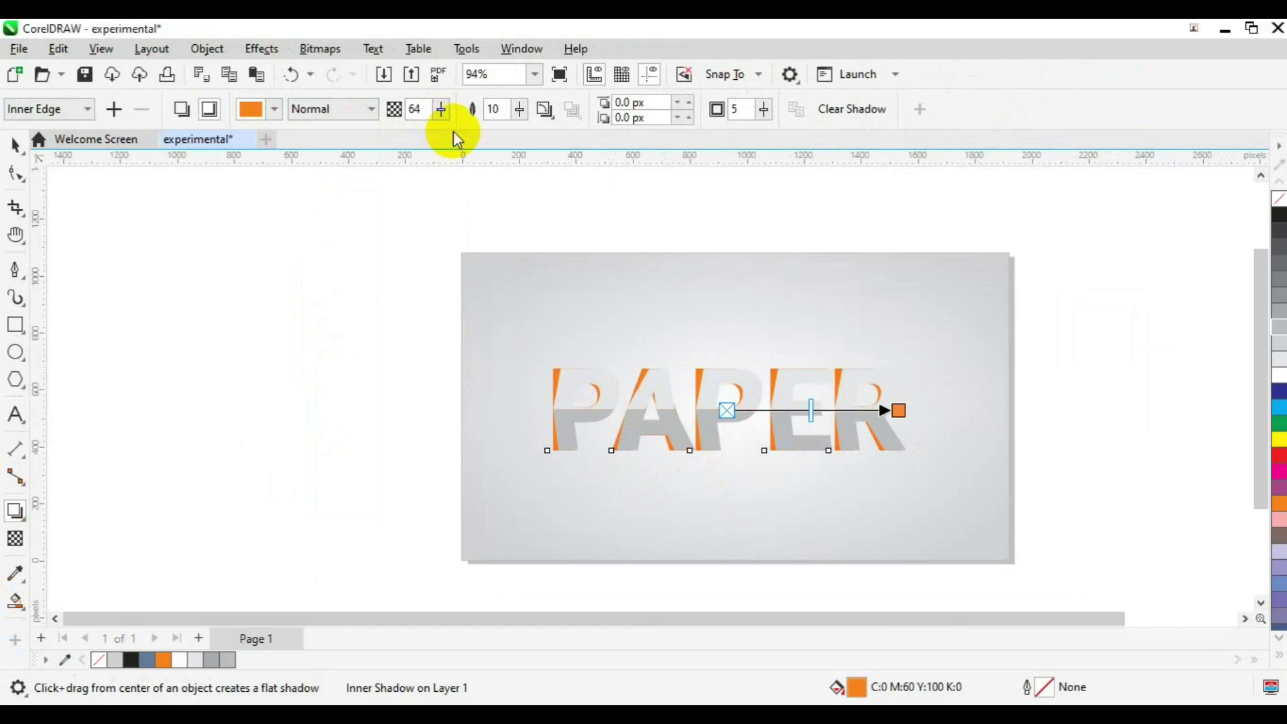
left_click(520, 116)
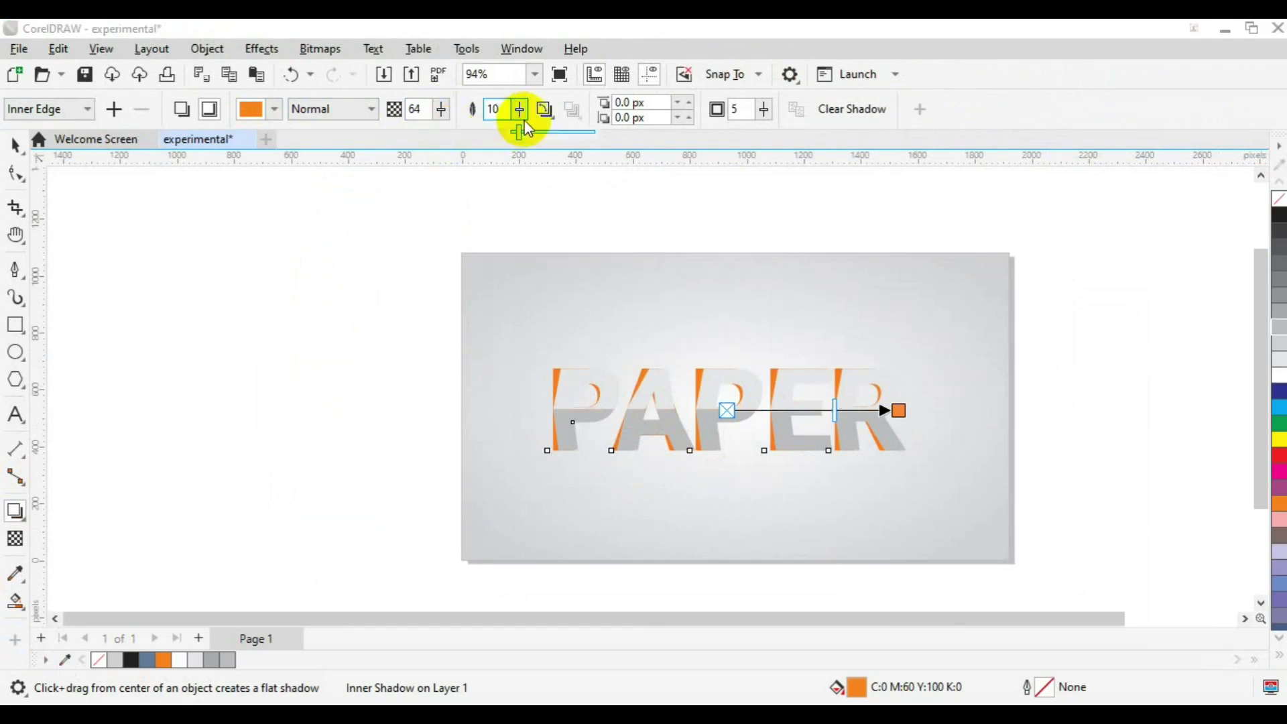
left_click_drag(534, 129, 534, 128)
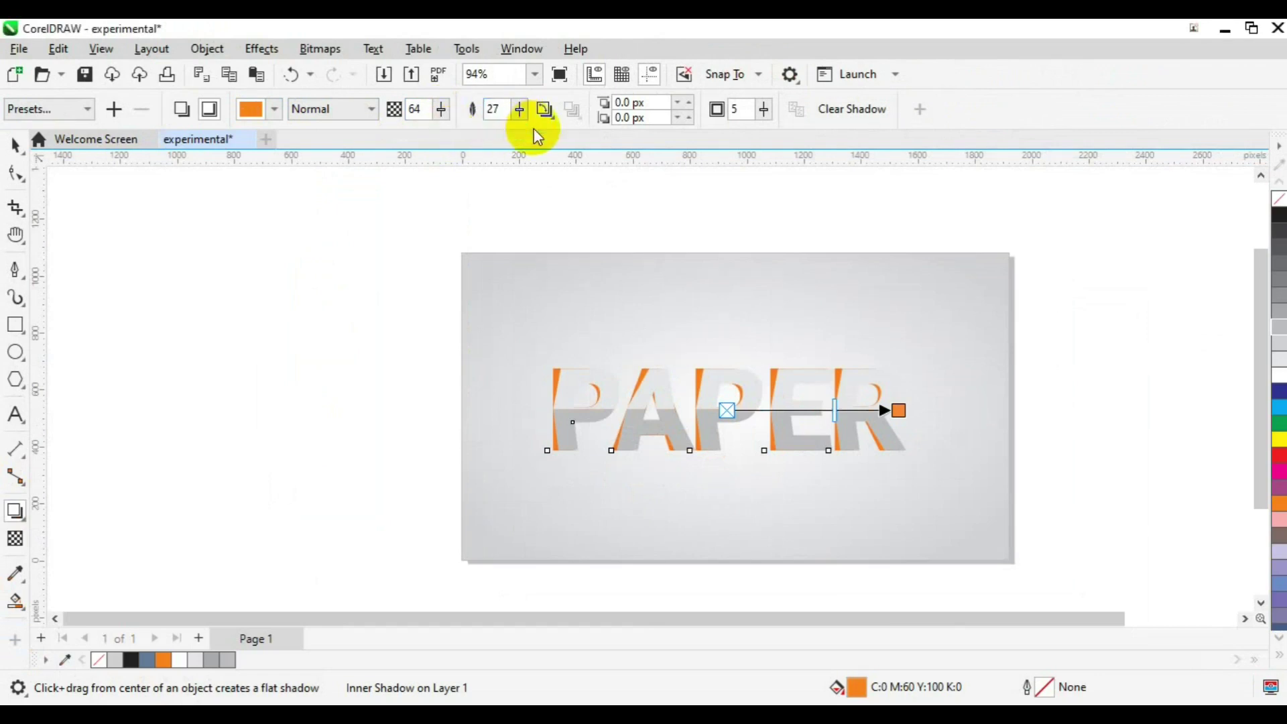
left_click(764, 109)
left_click_drag(766, 129, 778, 131)
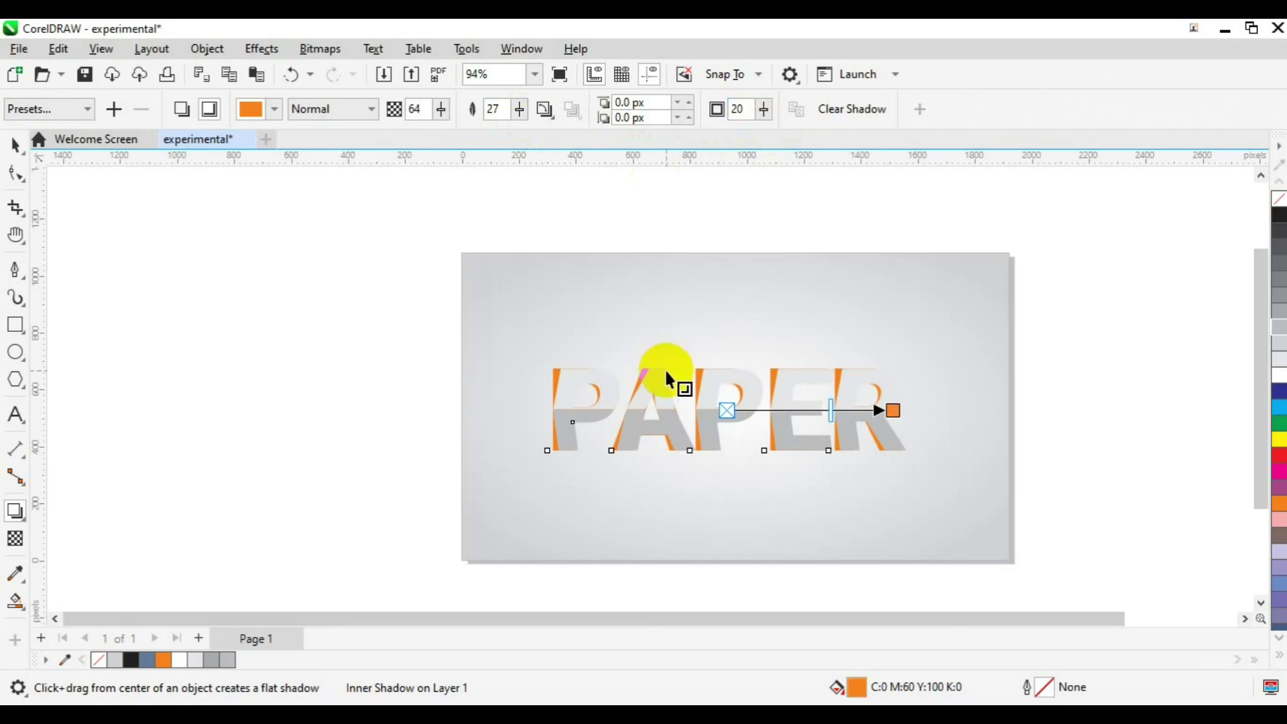
- Group all the PAPER lettering pieces and rotate the group about 13 degrees counterclockwise
left_click(14, 147)
left_click_drag(333, 299, 928, 522)
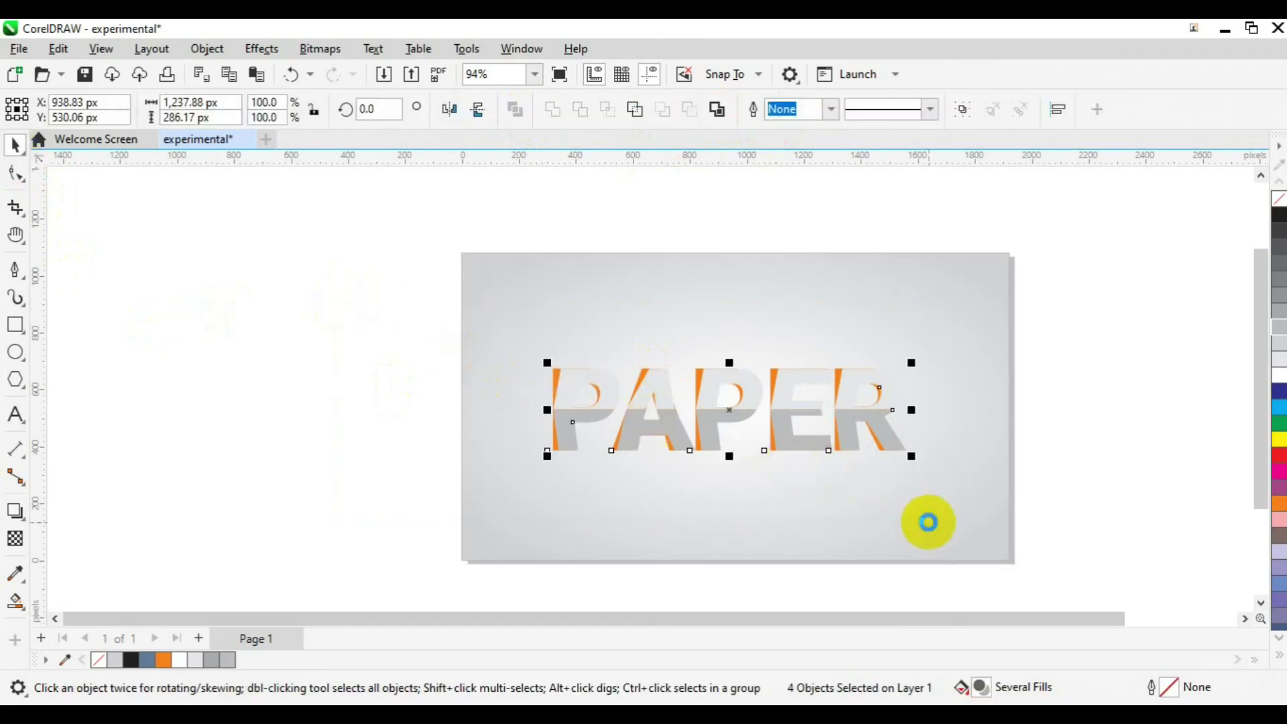
key("ctrl+g")
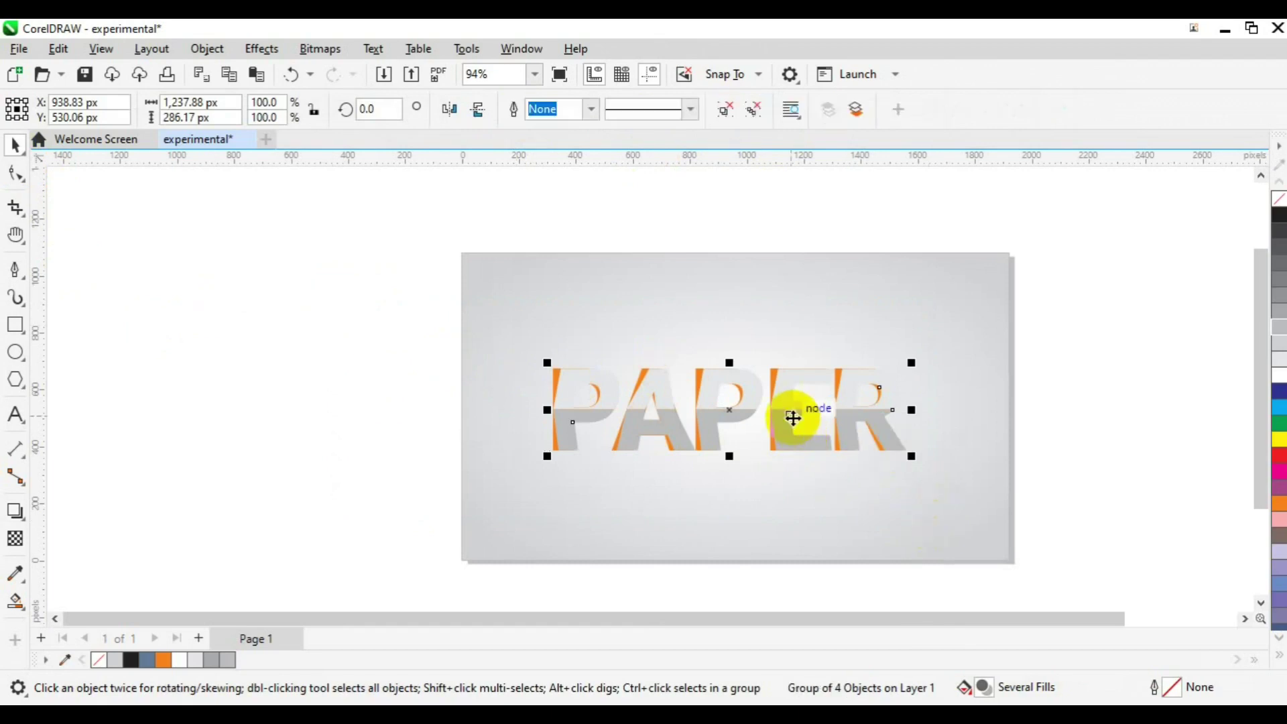
left_click(793, 418)
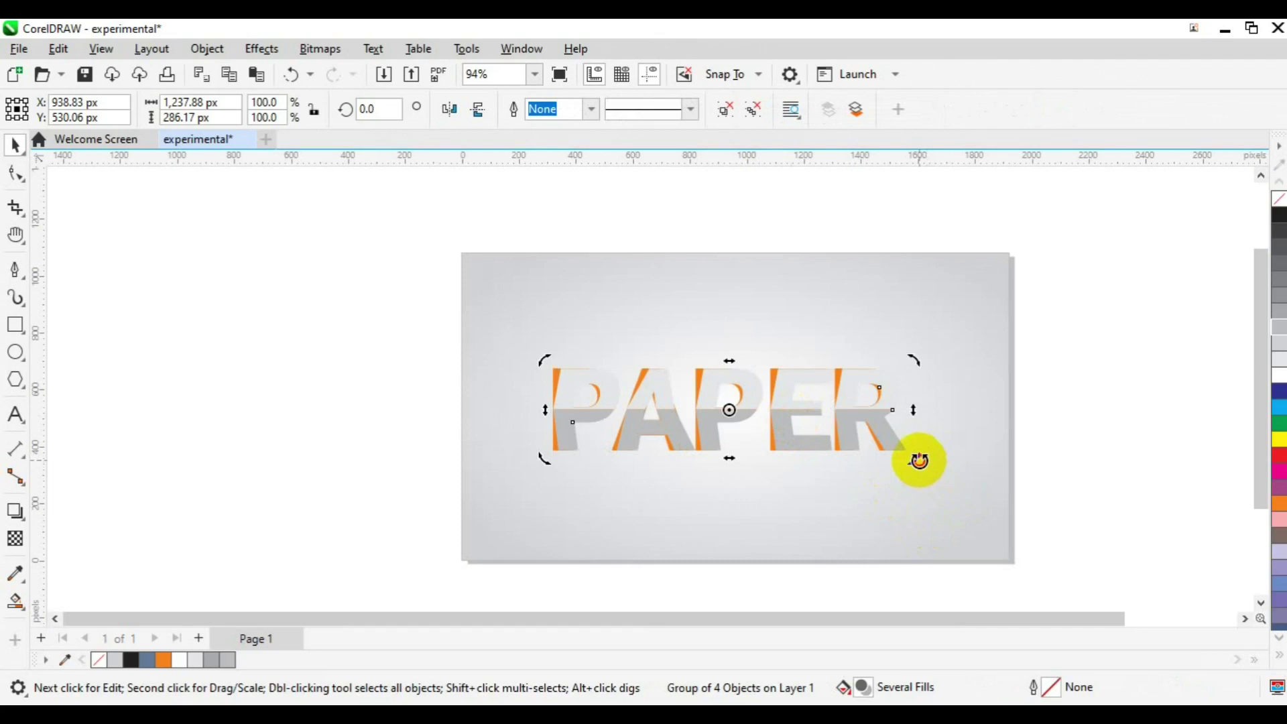
left_click_drag(929, 419, 930, 416)
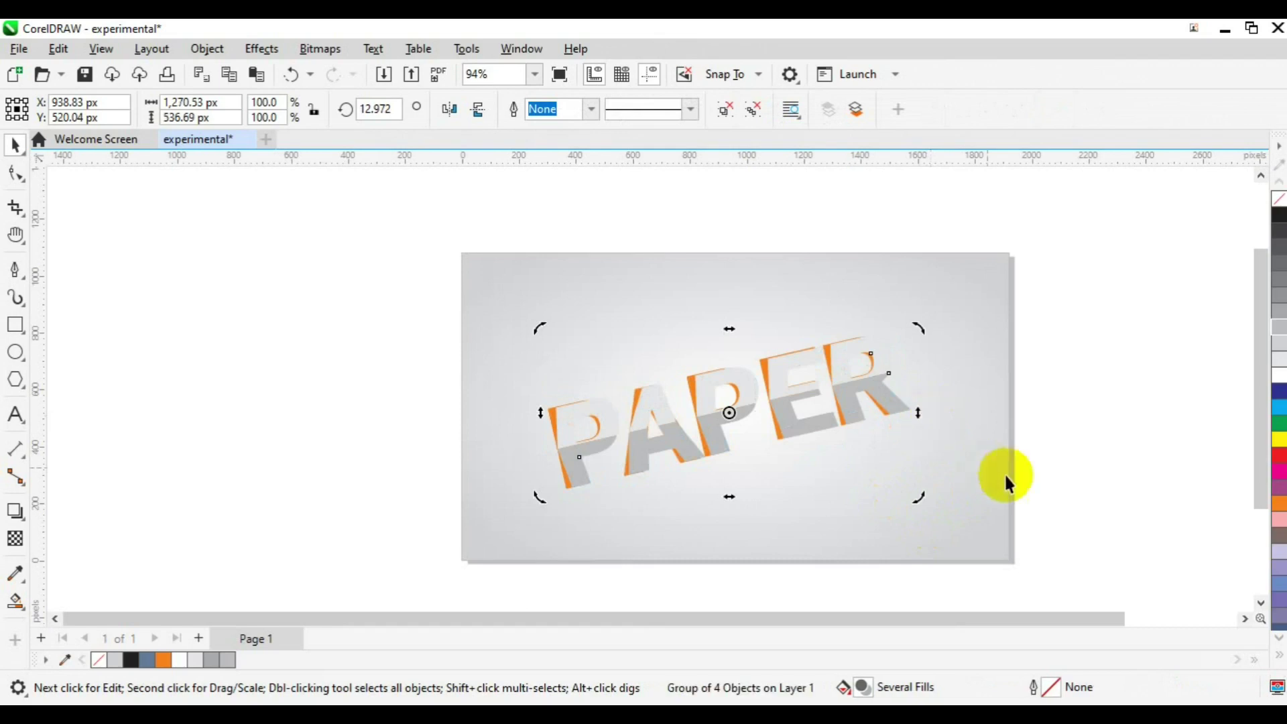
- Centre the rotated PAPER group on the page and enlarge it proportionally to about 1,623 px wide
left_click(819, 423)
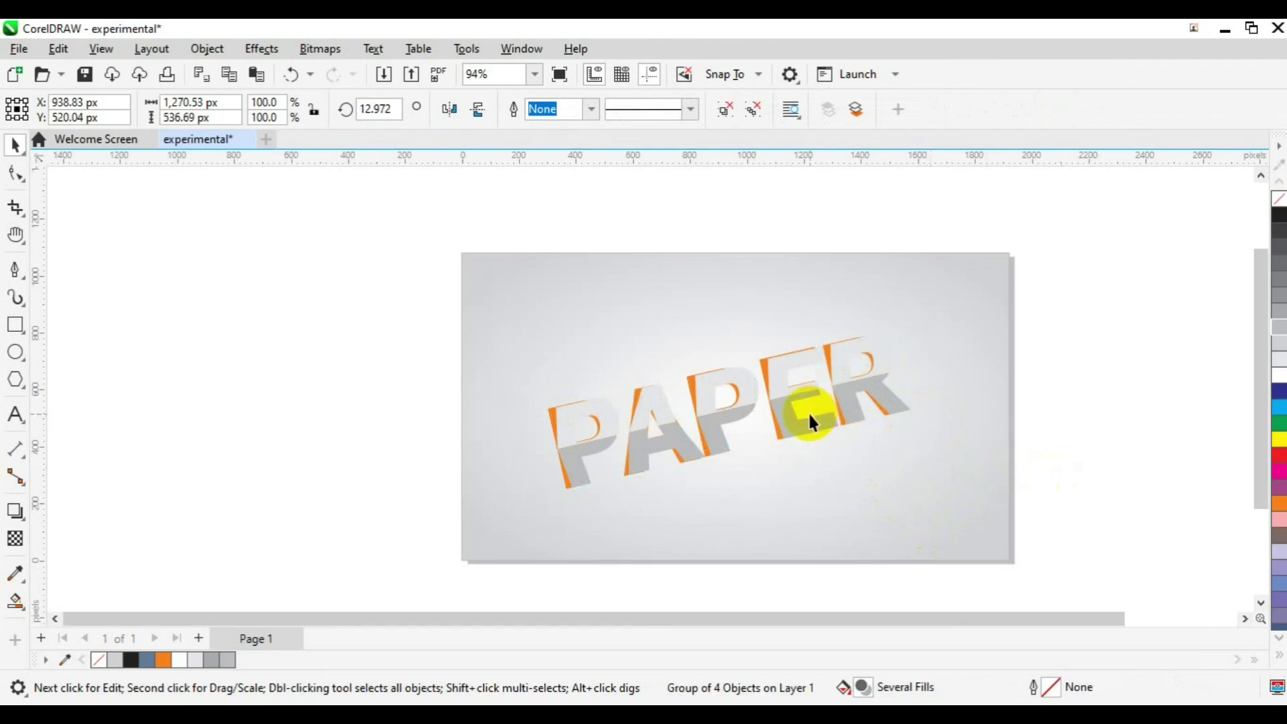
left_click(810, 418)
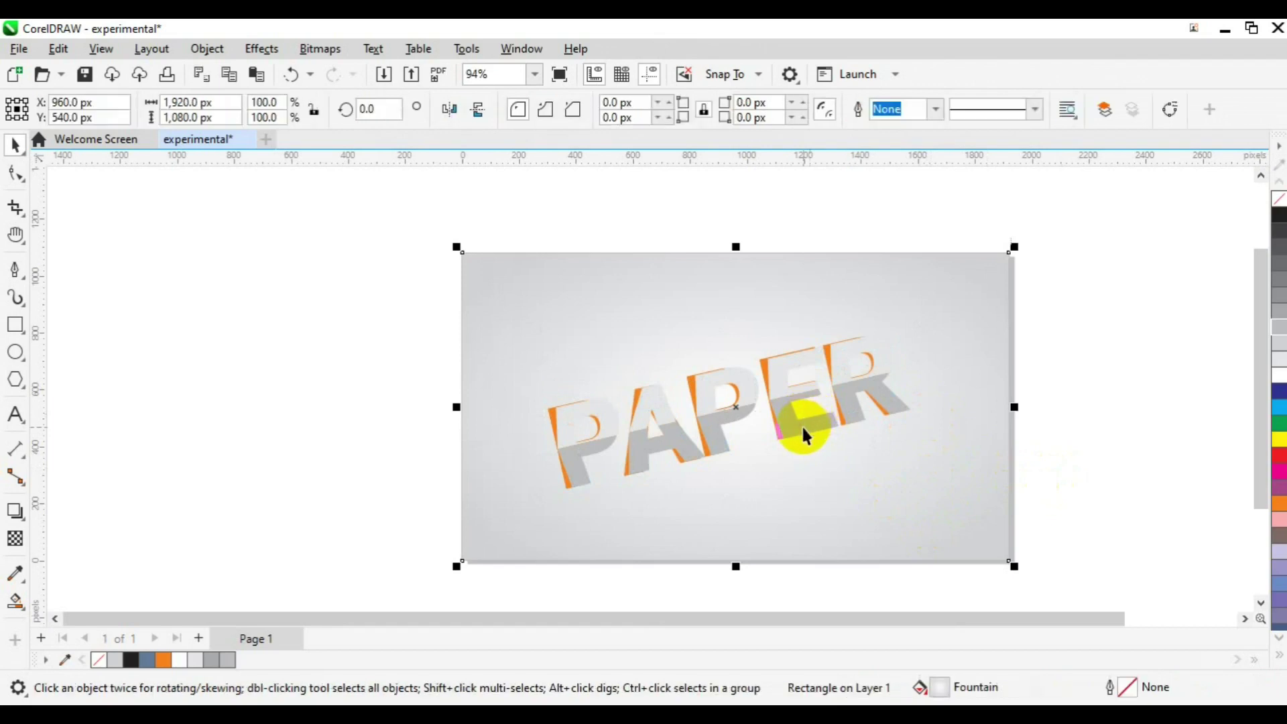
left_click(803, 425)
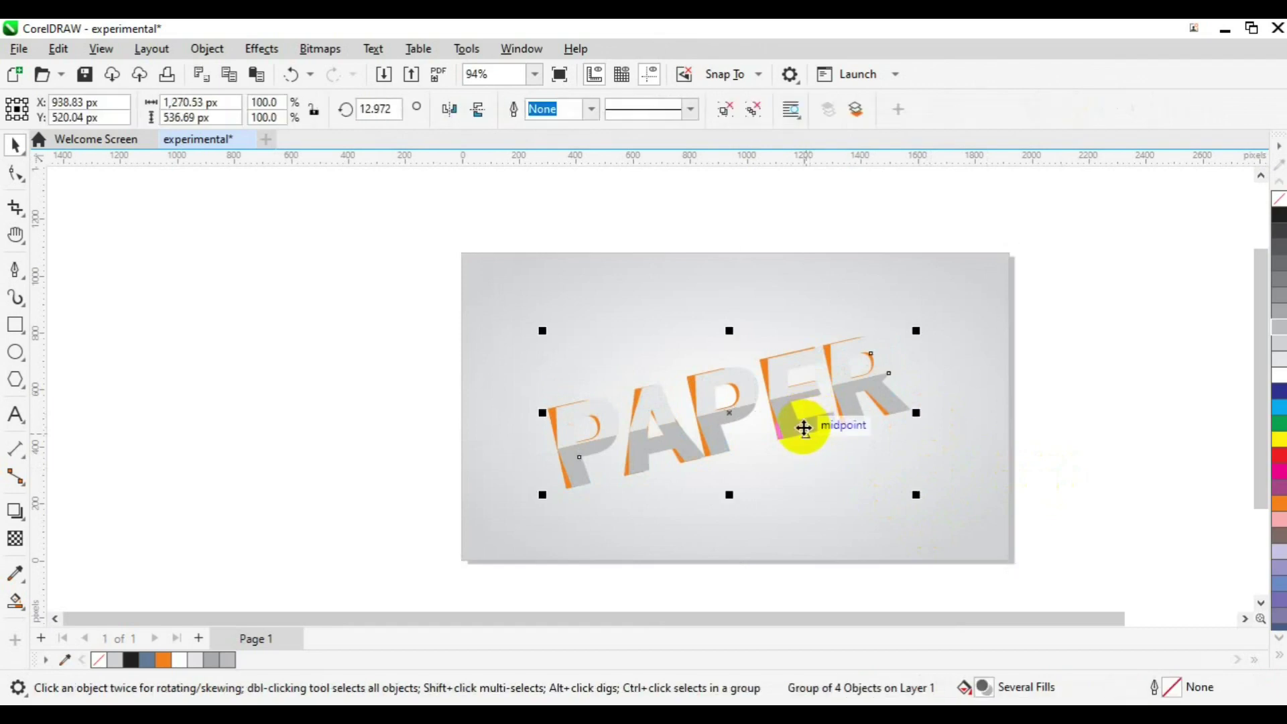
key("p")
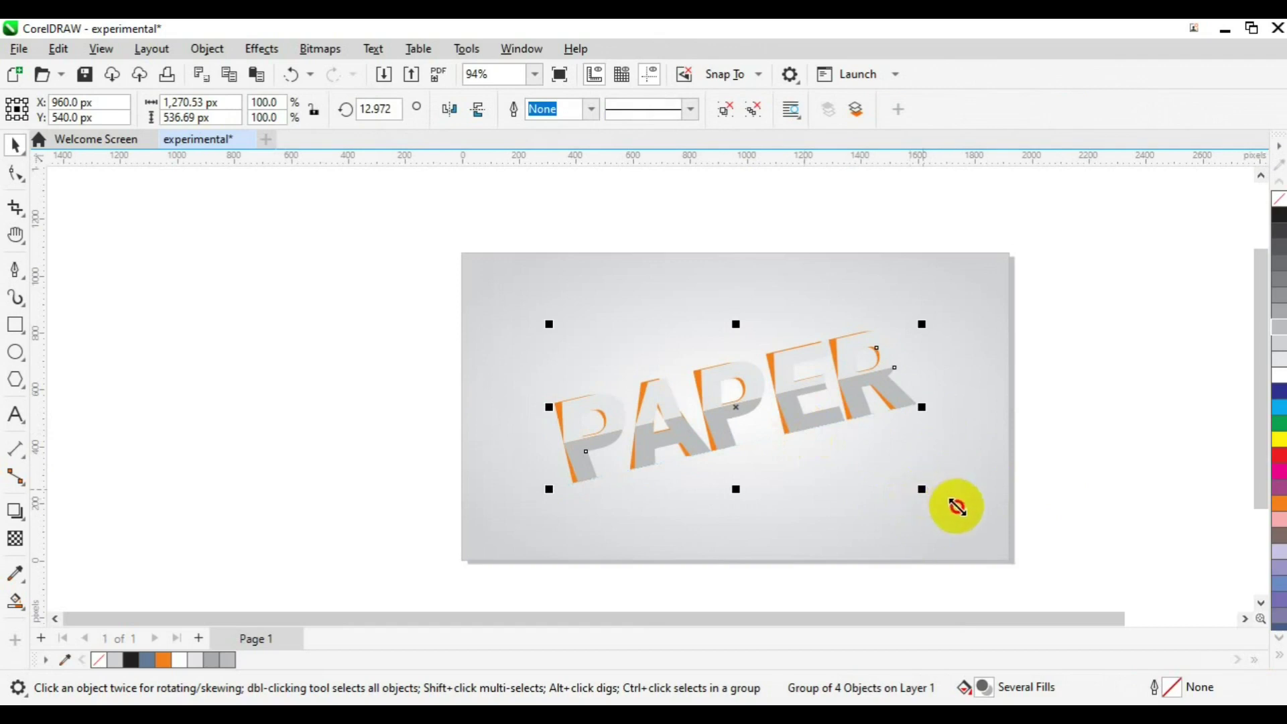
left_click_drag(959, 508, 973, 510)
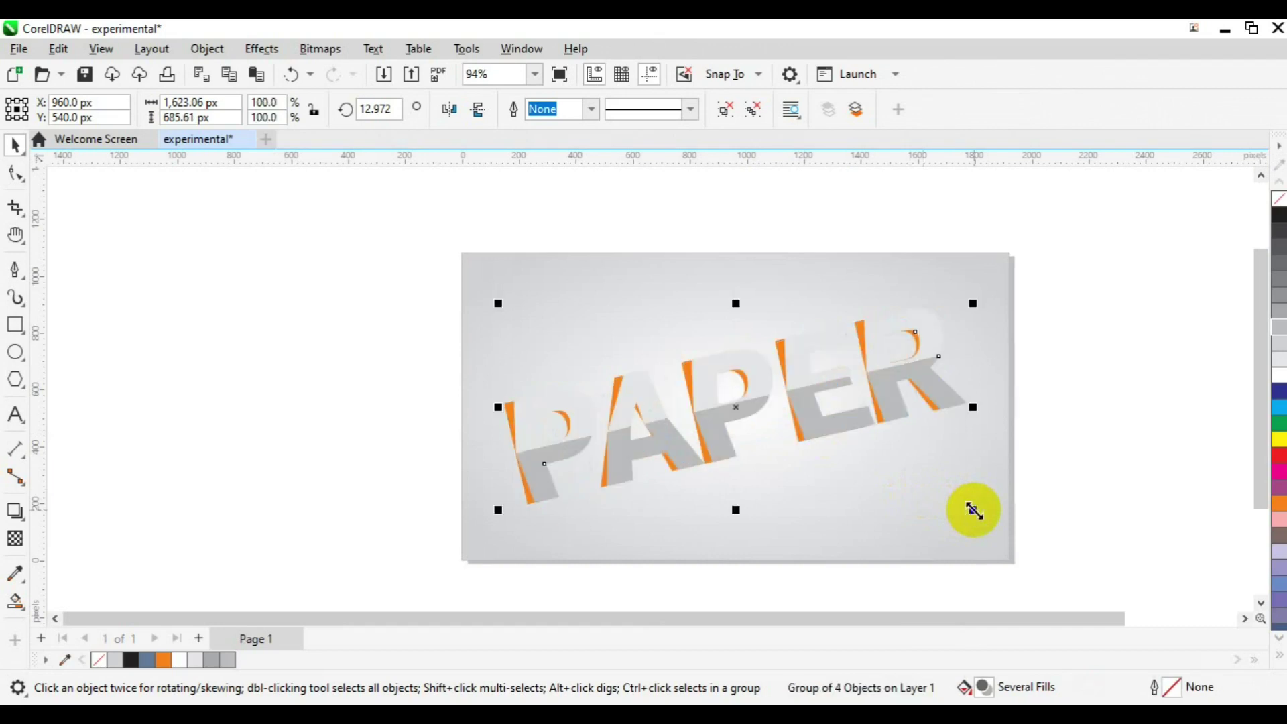
- Stretch the background rectangle's elliptical gradient well beyond the page edges and lighten its outer colour to near white
left_click(927, 547)
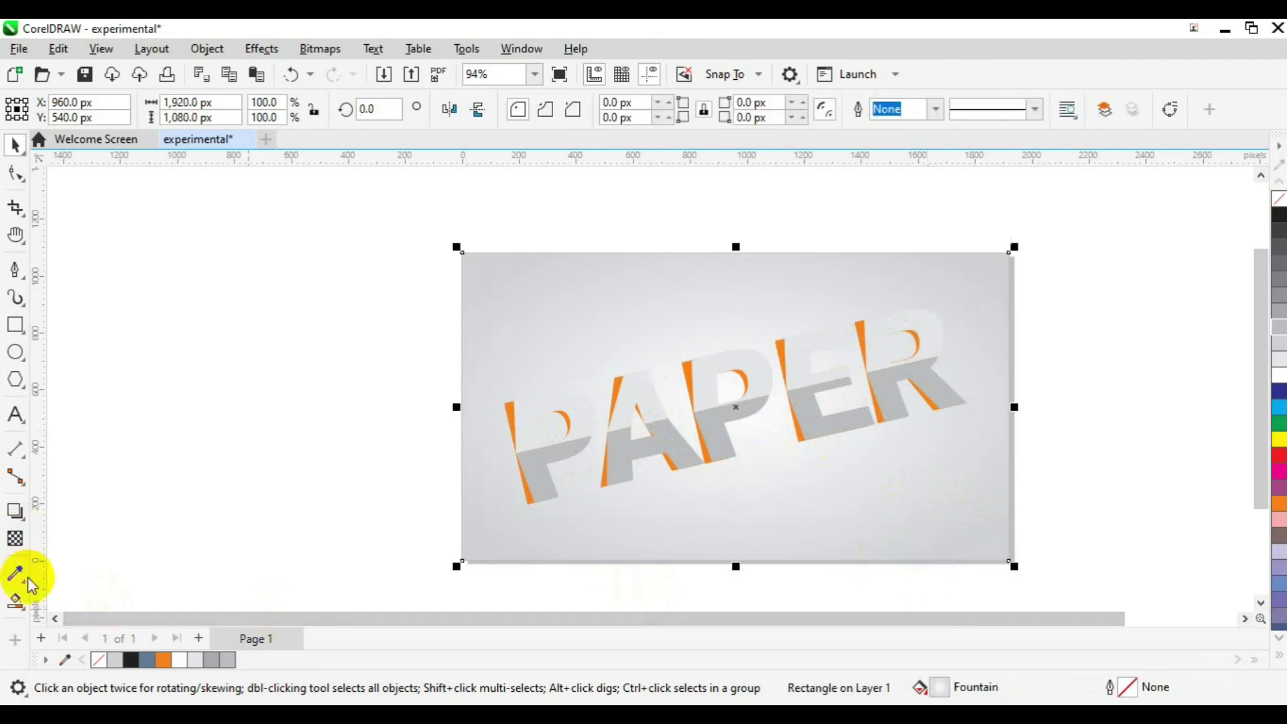
left_click(23, 607)
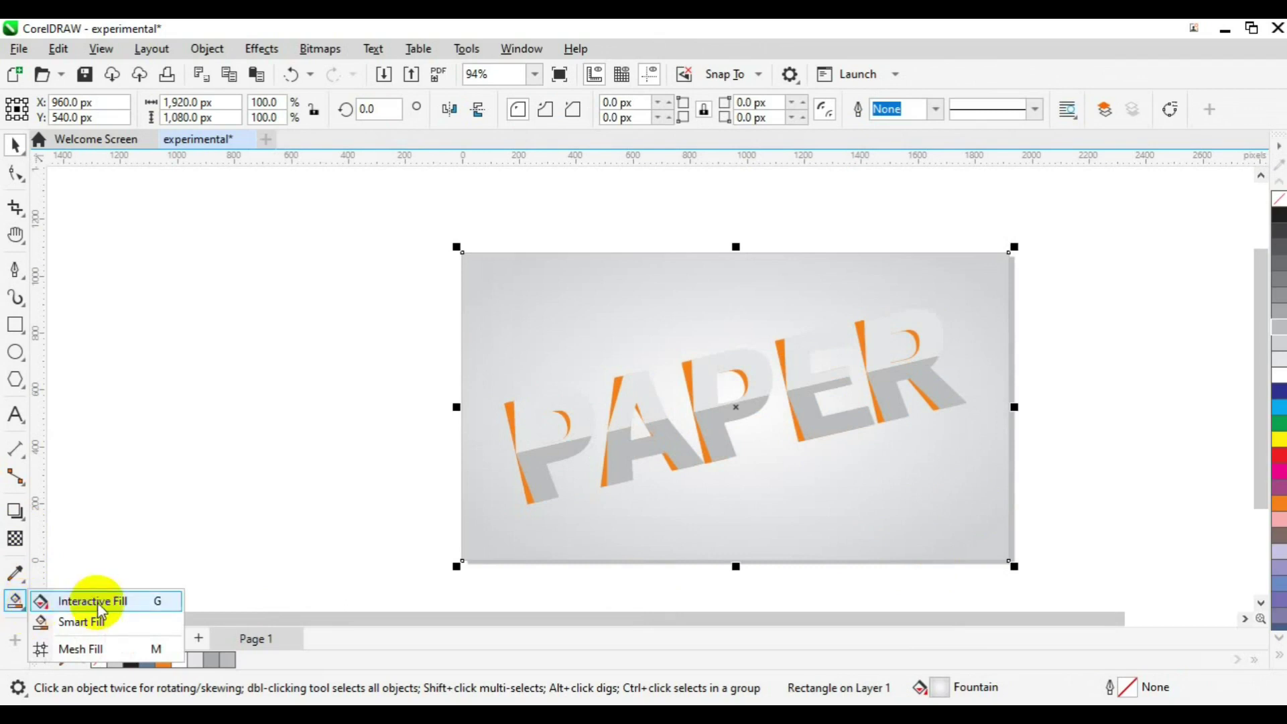
left_click(94, 602)
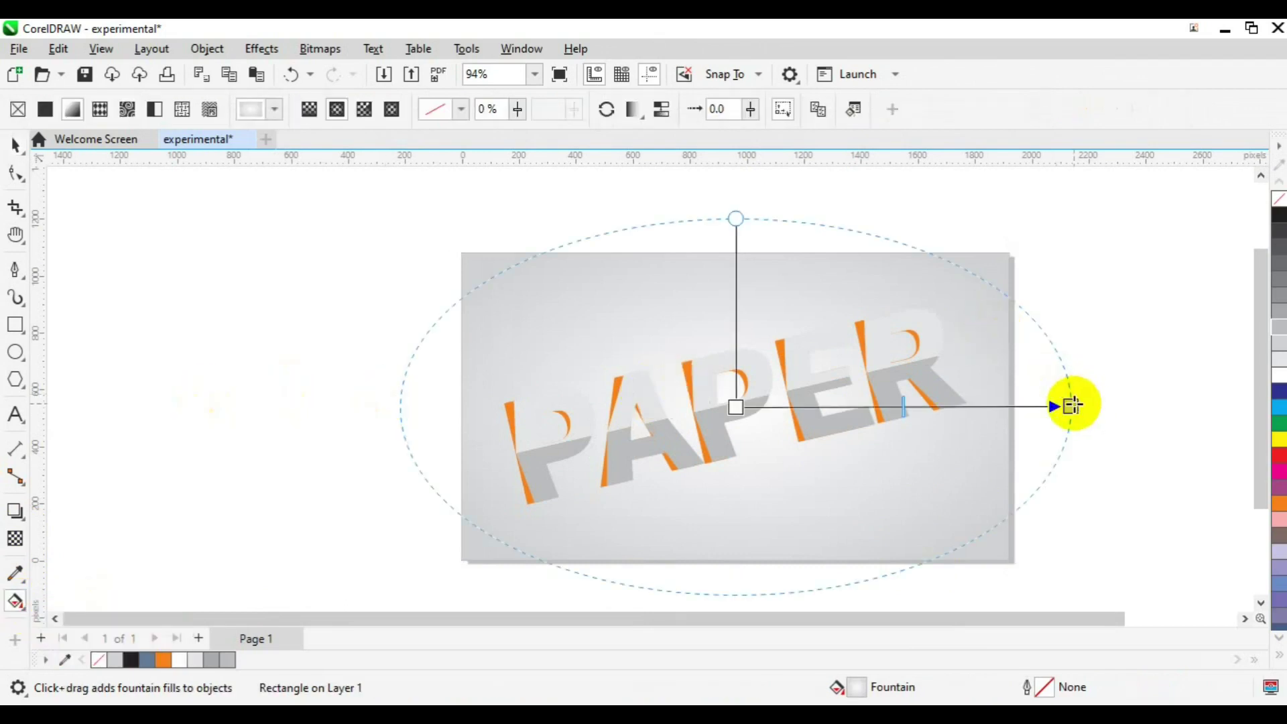
left_click_drag(1071, 405, 1138, 405)
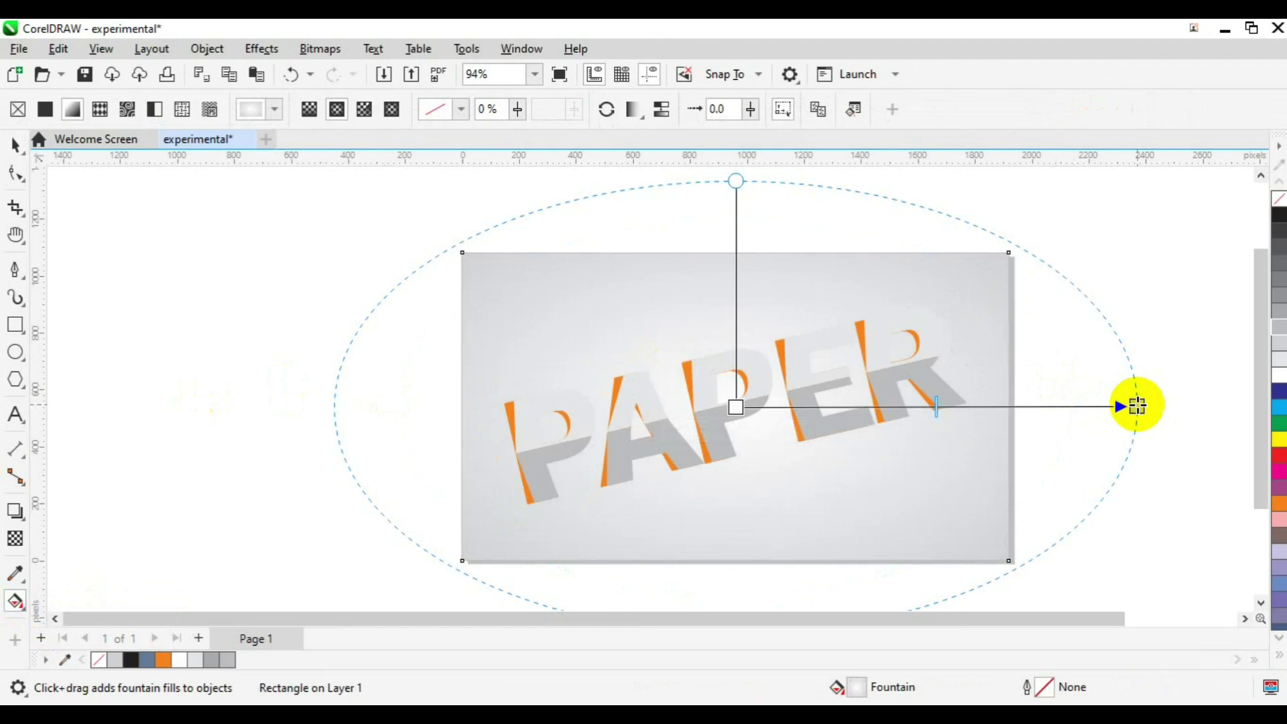
left_click_drag(1138, 406, 1199, 405)
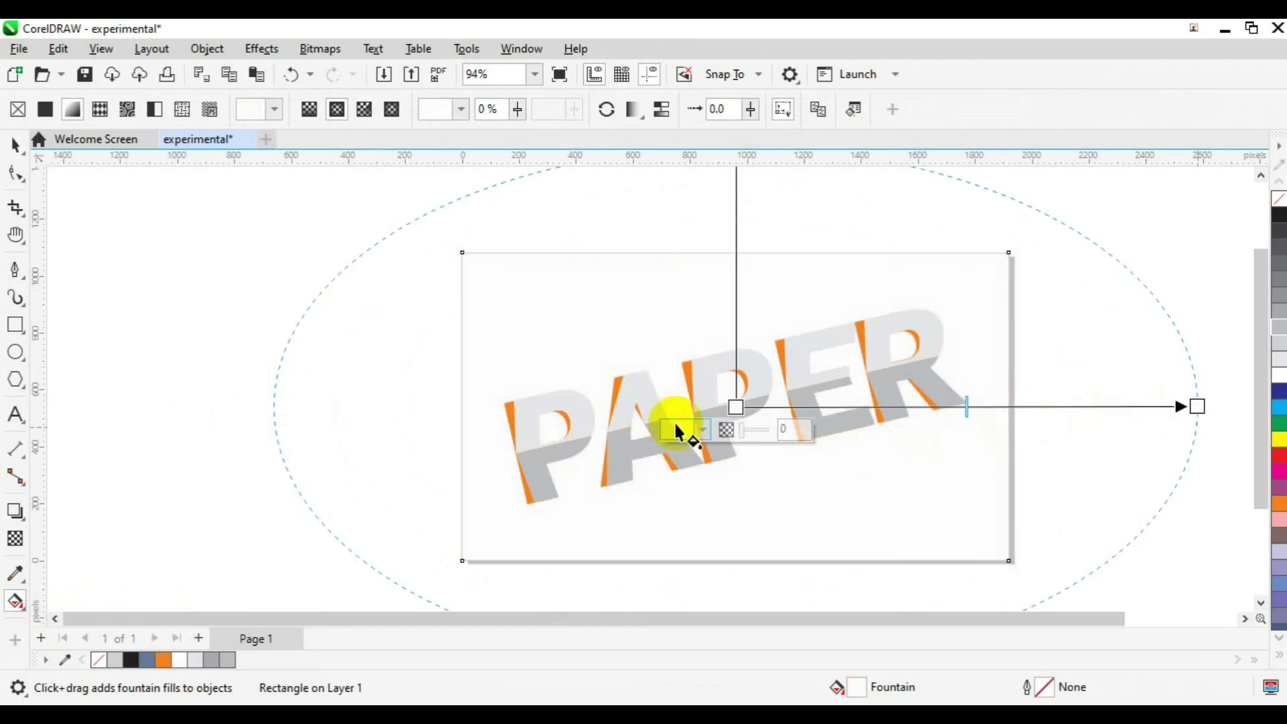
left_click(16, 153)
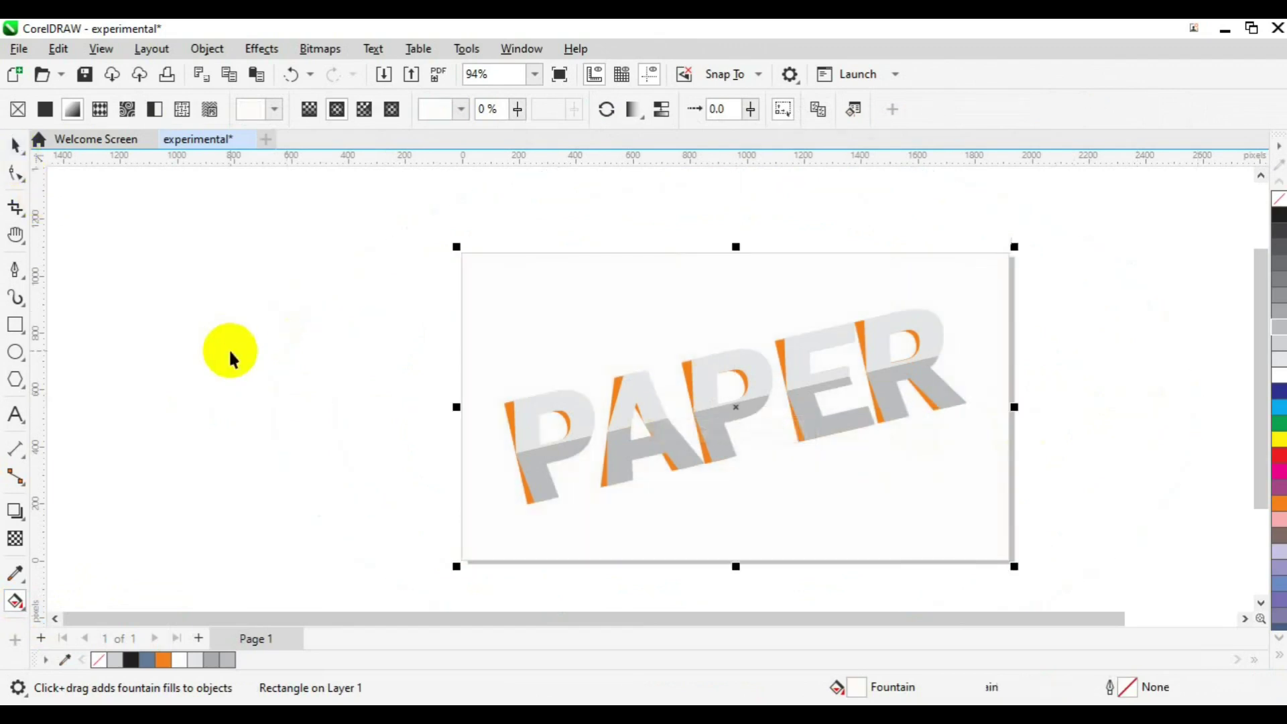
left_click(302, 417)
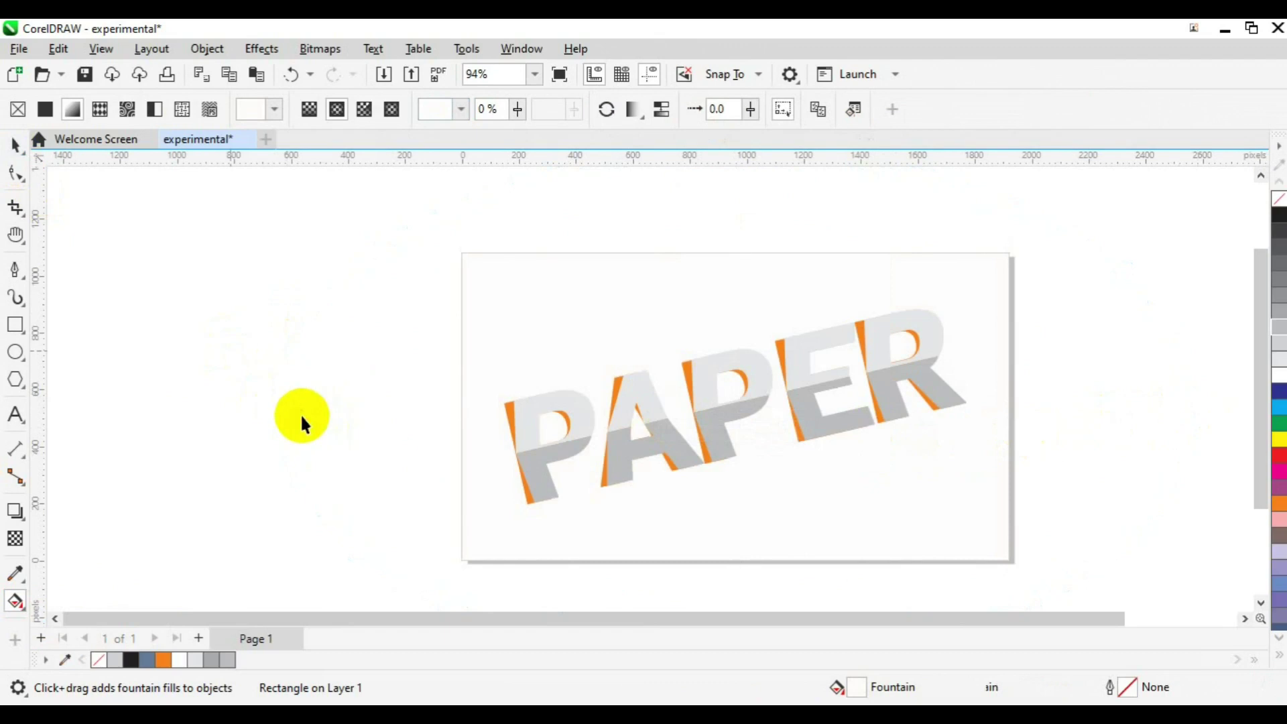
key("space")
left_click(302, 417)
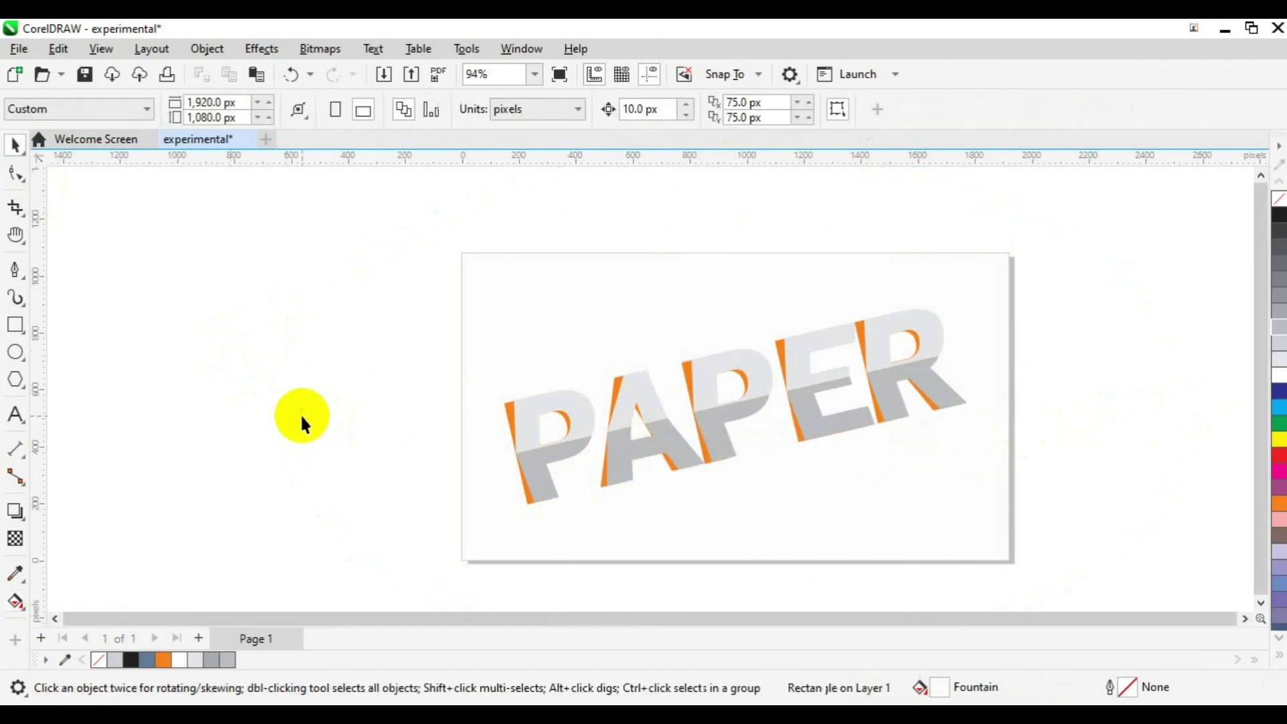
scroll(301, 417, "down", 1)
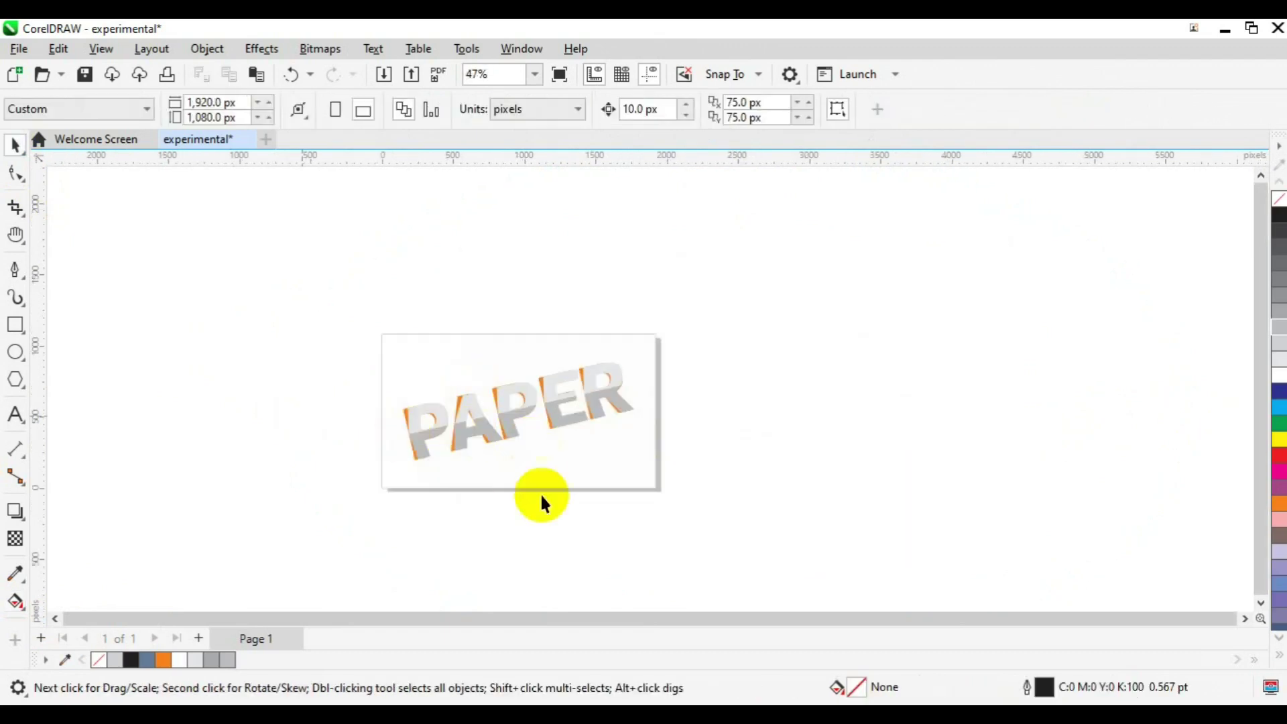
key("h")
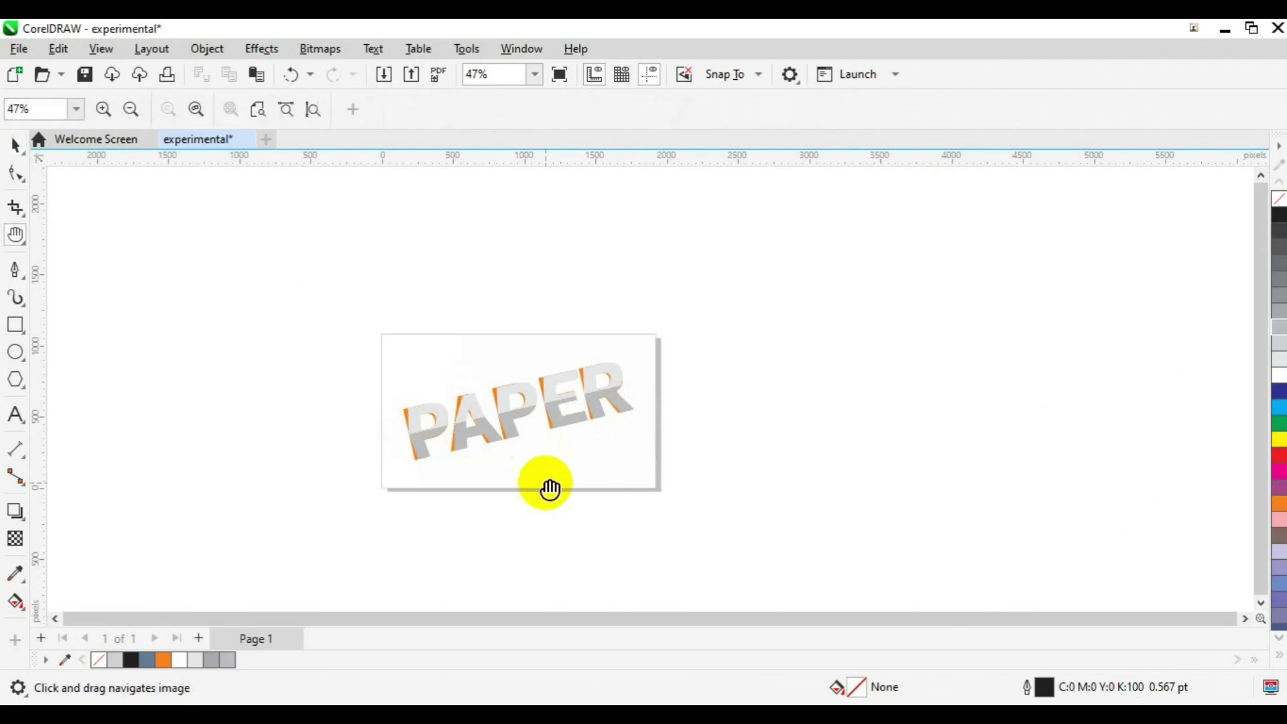
left_click_drag(618, 456, 658, 449)
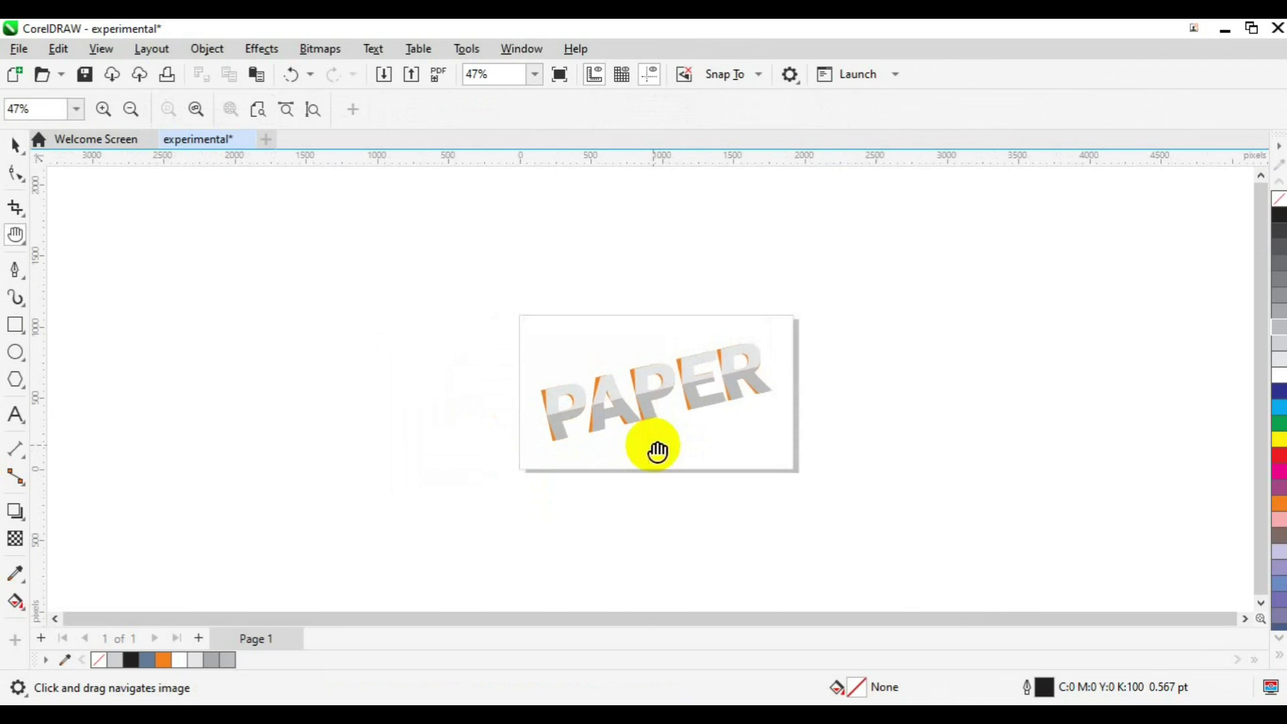
double_click(658, 449)
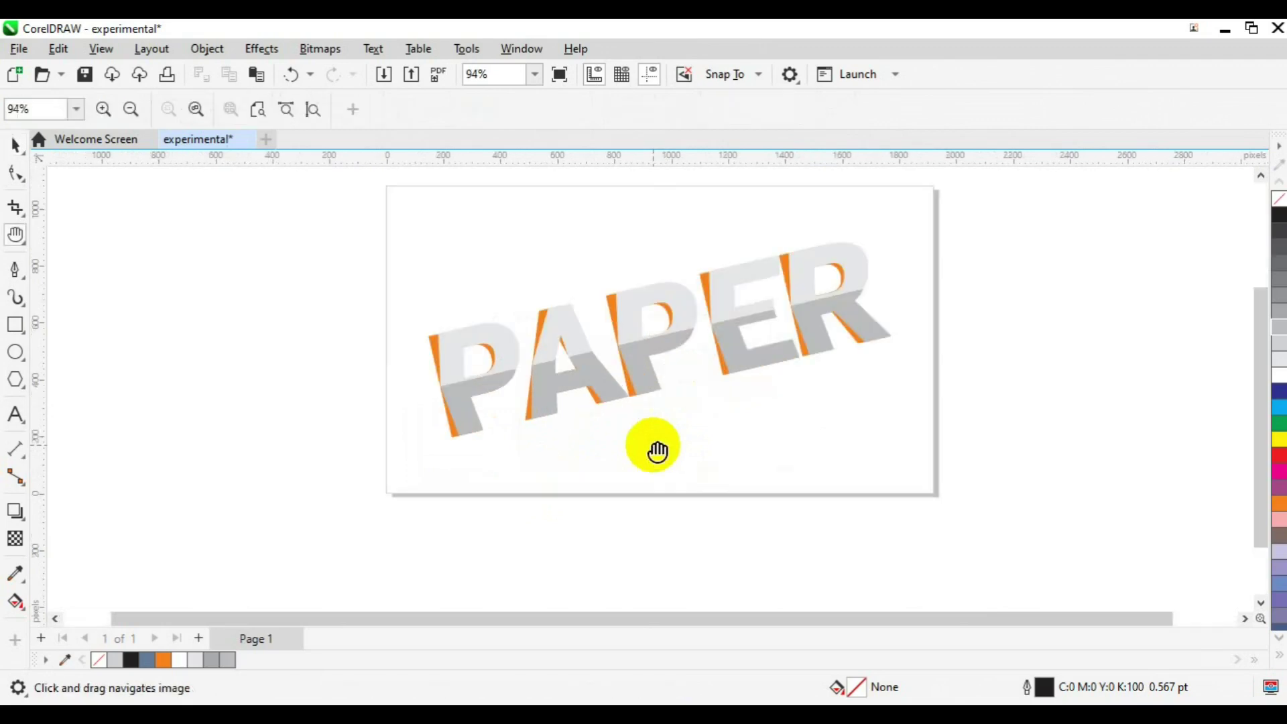
left_click_drag(729, 319, 724, 354)
key("space")
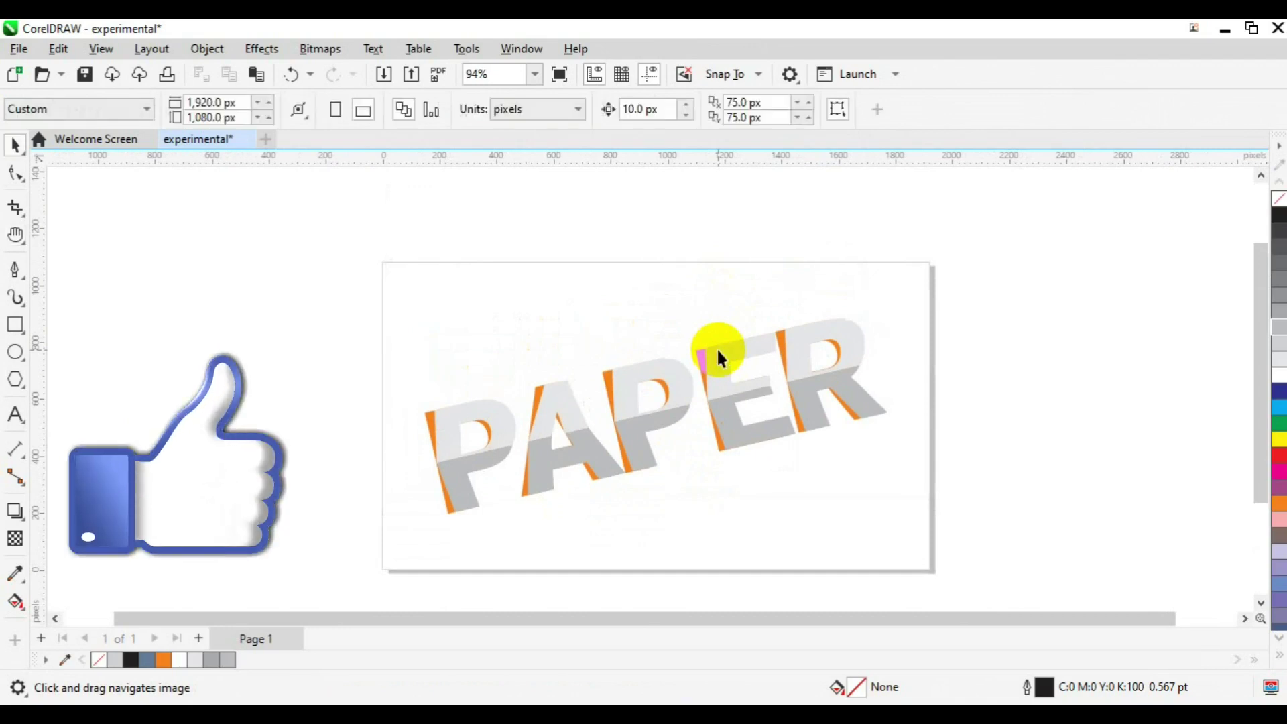